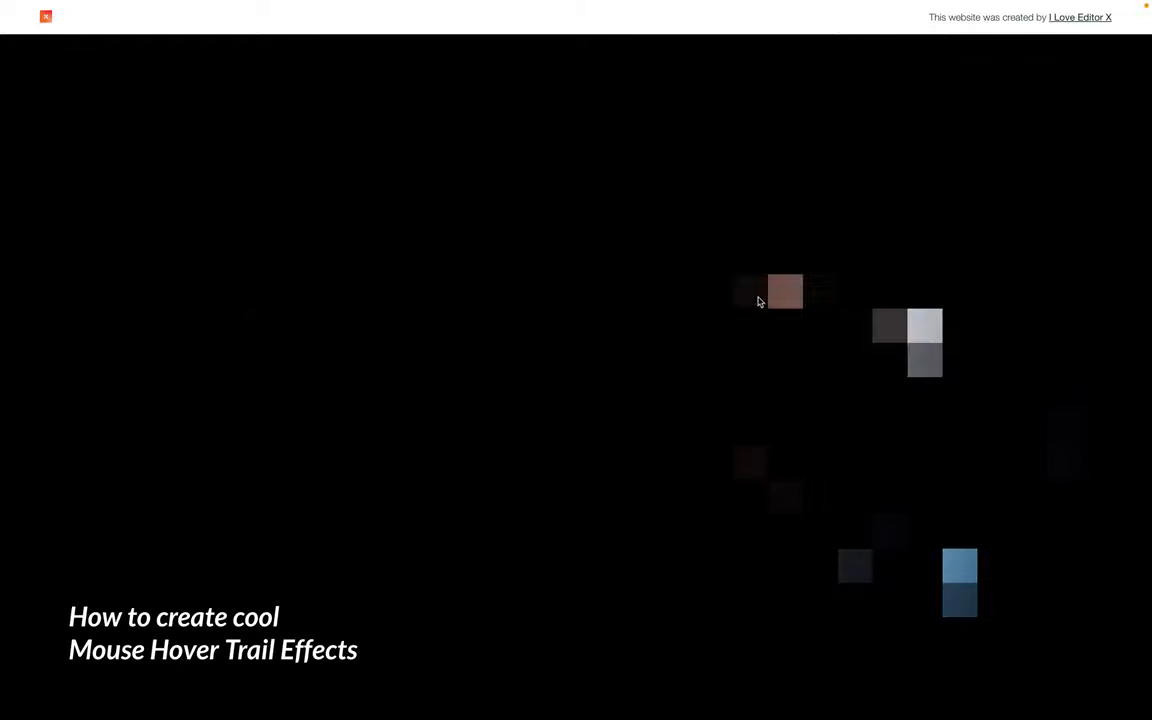
# - Leave the full-screen live page, switch to the Editor X tab and open the Mouse Trail page's layer list
pyautogui.moveTo(43, 4)
pyautogui.click(45, 27)
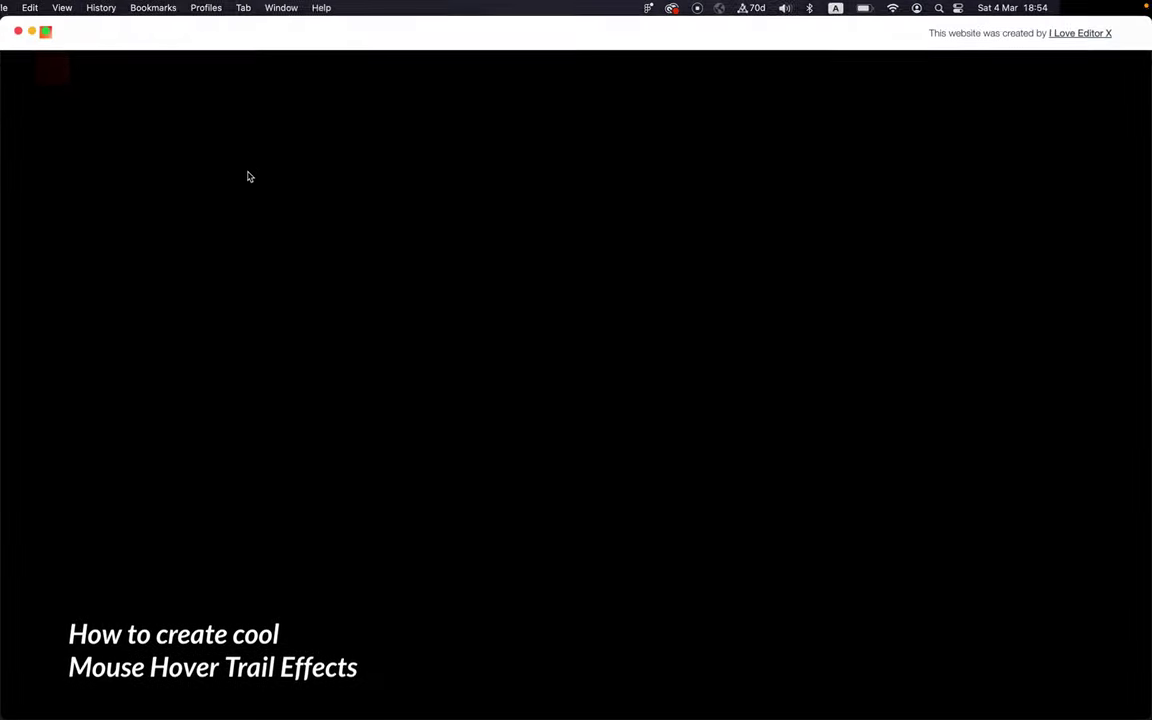
pyautogui.click(338, 34)
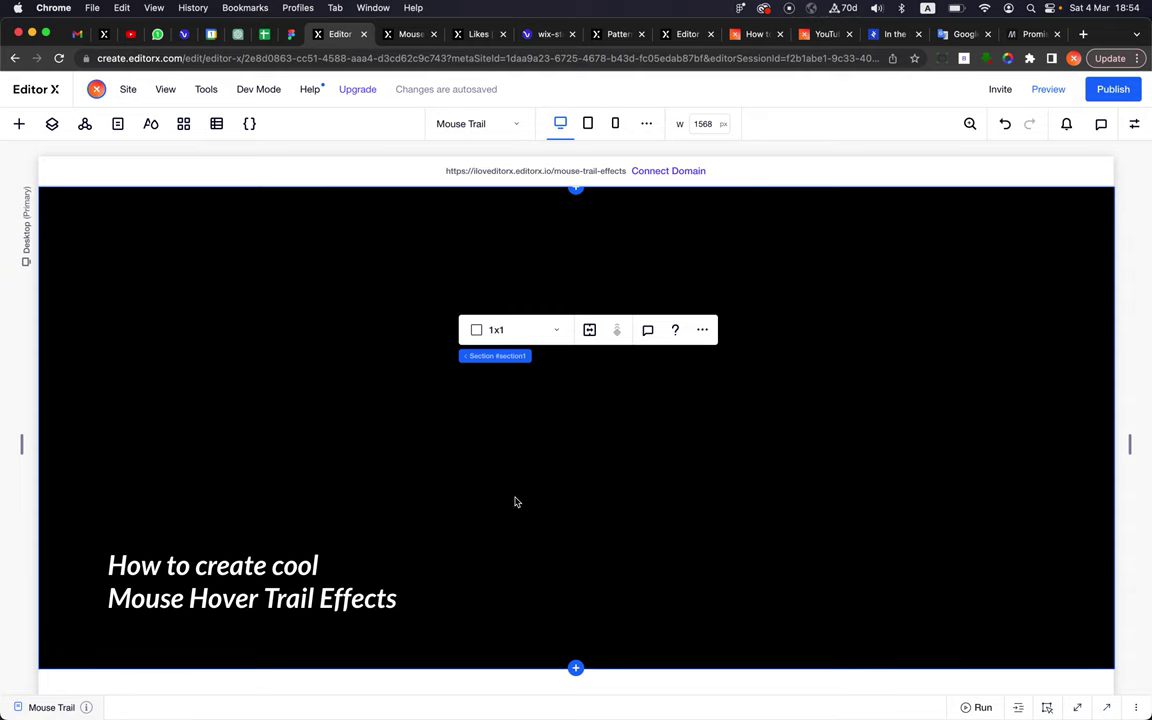
pyautogui.click(51, 123)
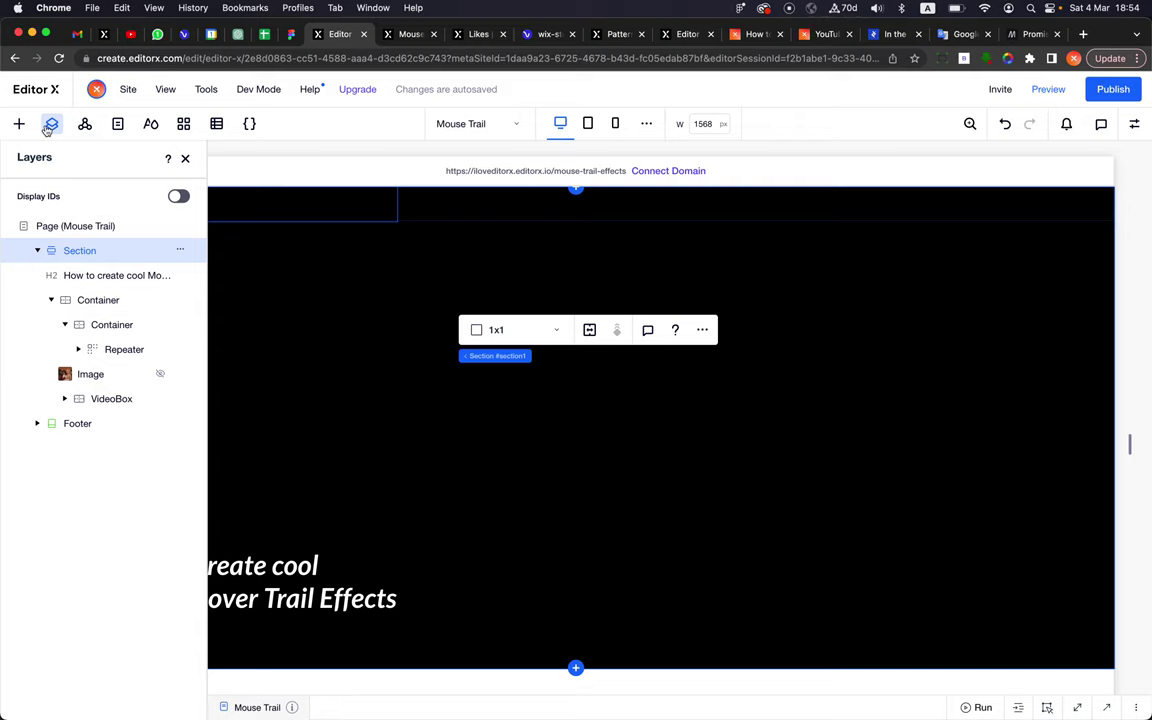
# - Examine the existing section's layer structure, including the heading, the wrapper container and the nested repeater
pyautogui.click(38, 251)
pyautogui.click(38, 251)
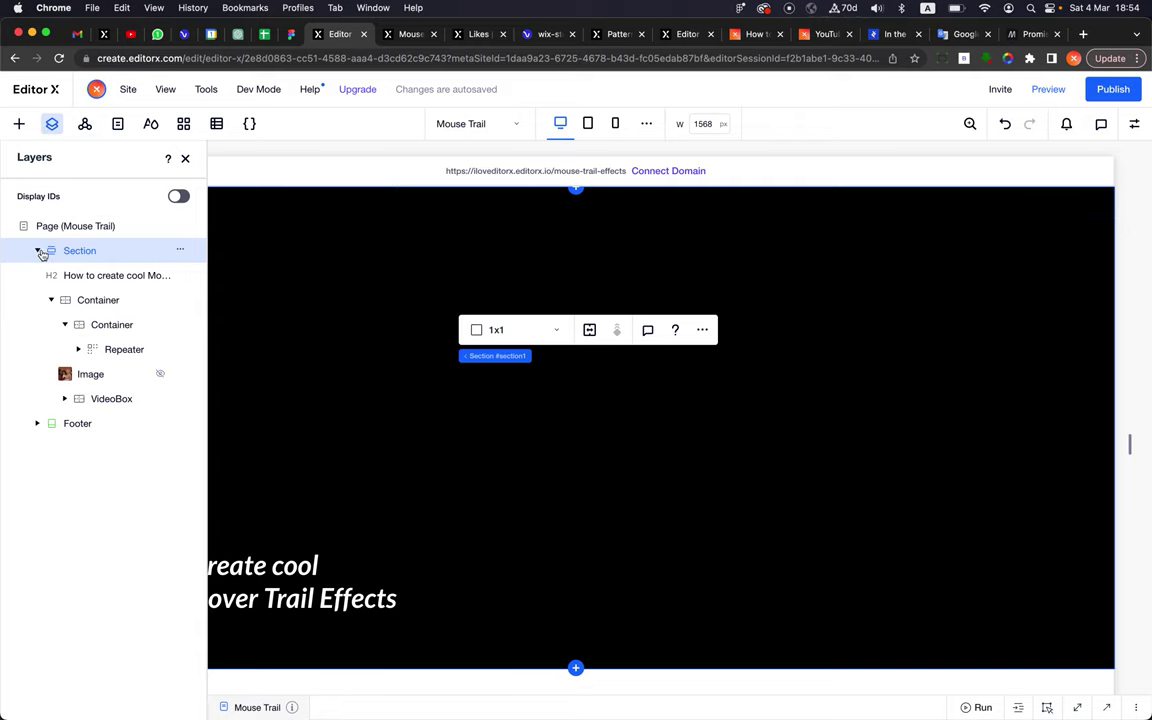
pyautogui.hscroll(-5, 373, 437)
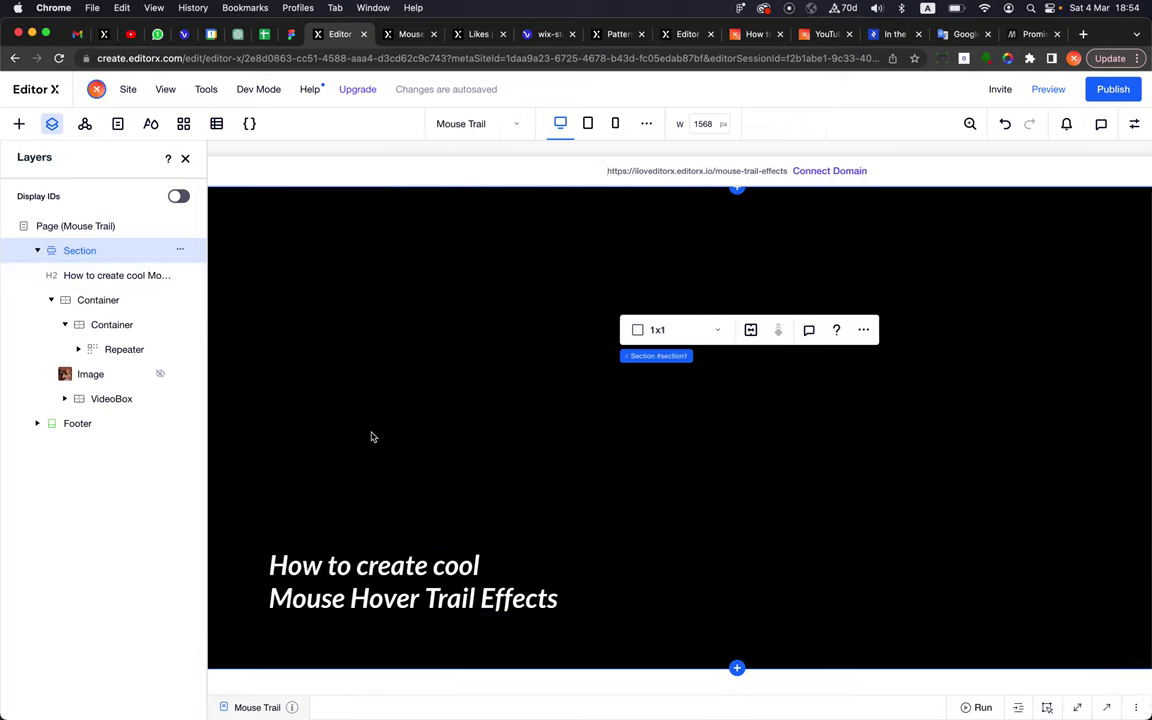
pyautogui.click(78, 277)
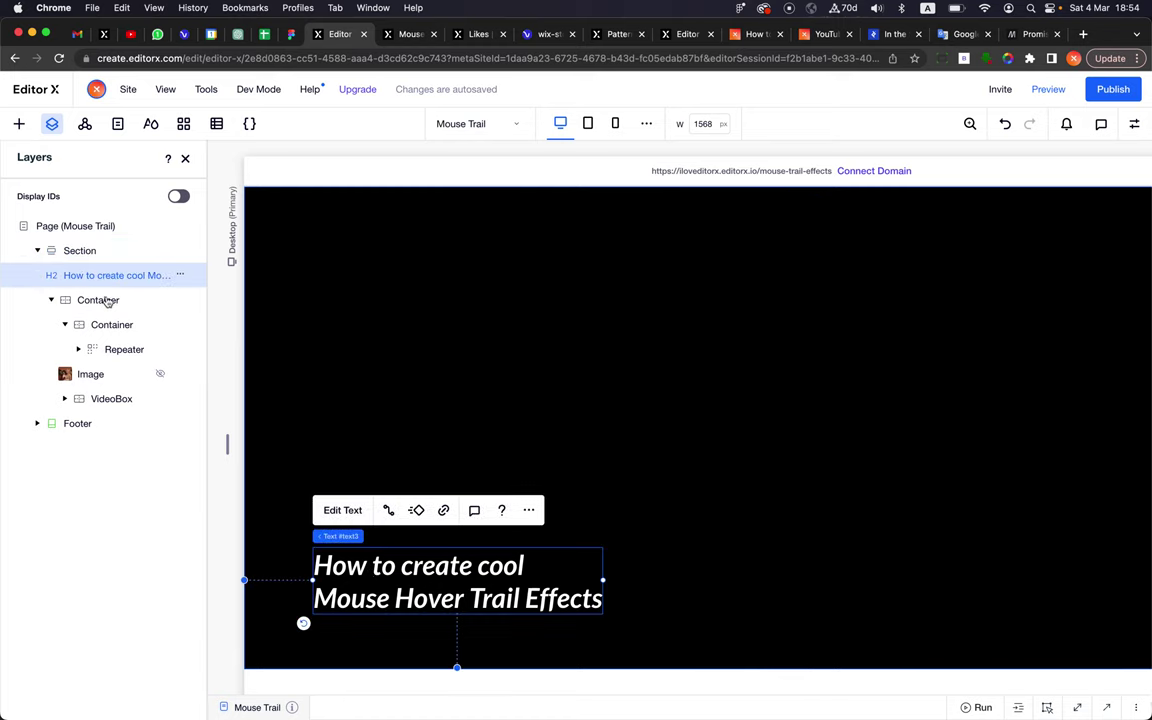
pyautogui.click(66, 301)
pyautogui.click(52, 300)
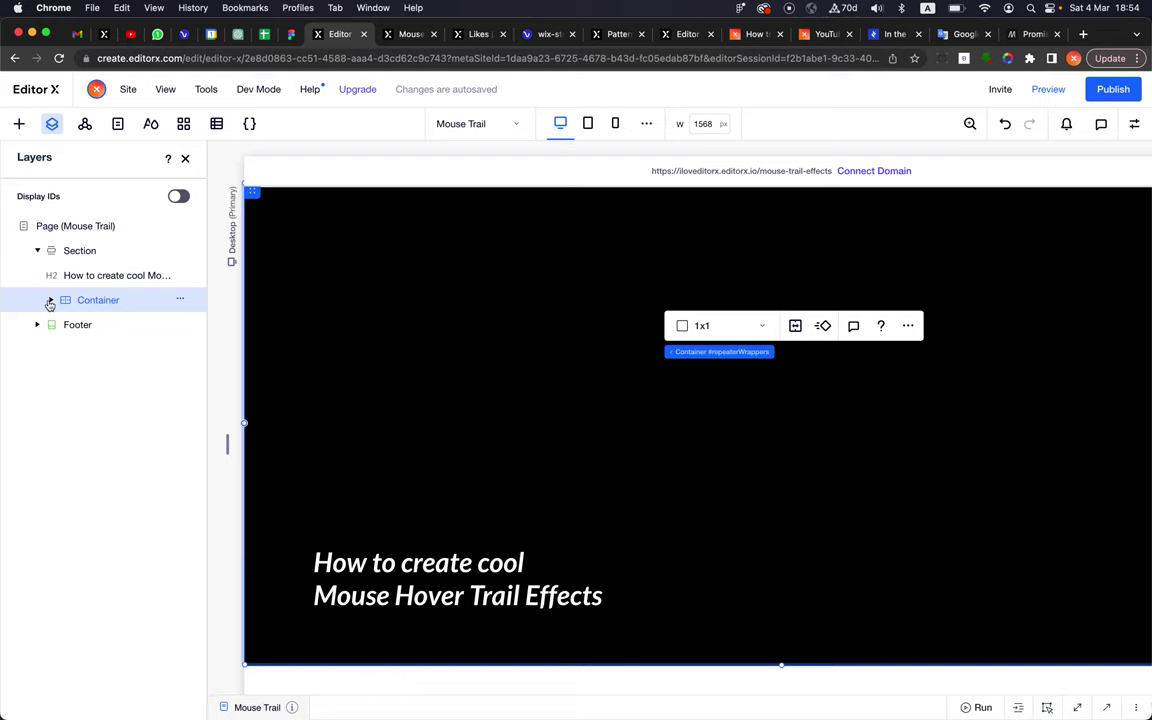
pyautogui.click(52, 300)
pyautogui.click(52, 300)
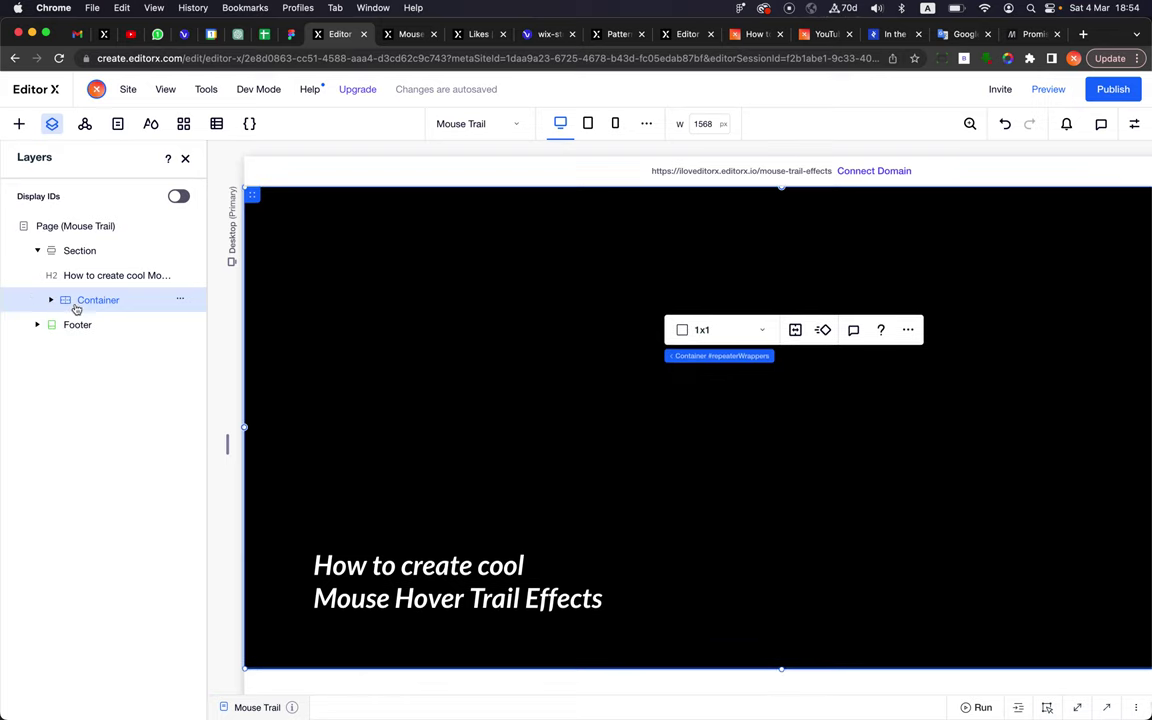
pyautogui.click(52, 300)
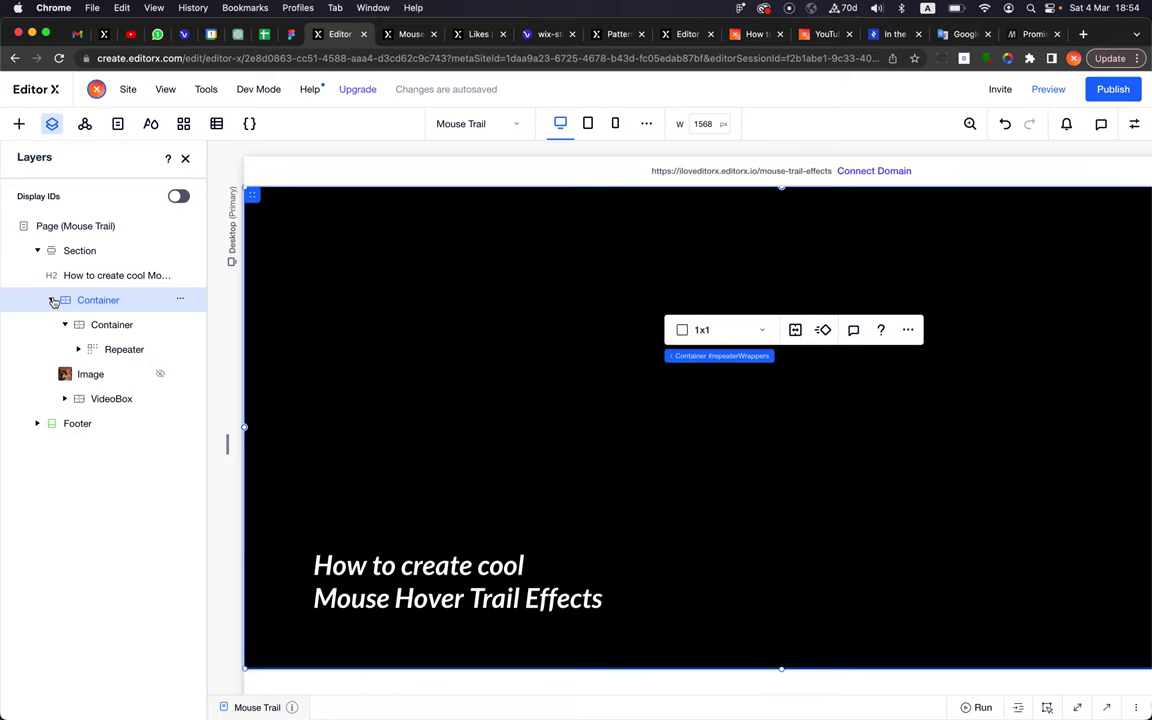
pyautogui.click(105, 350)
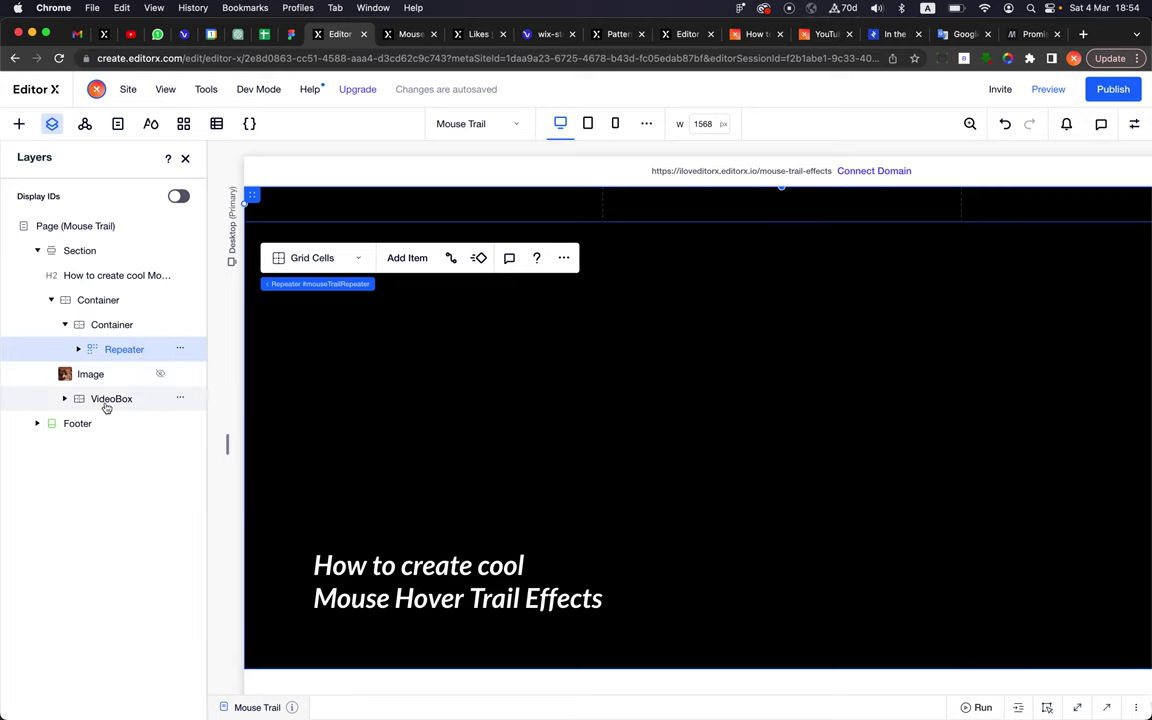
# - Bring the VideoBox in front of the repeater container to view its video, and send it back behind the hidden image
pyautogui.click(128, 405)
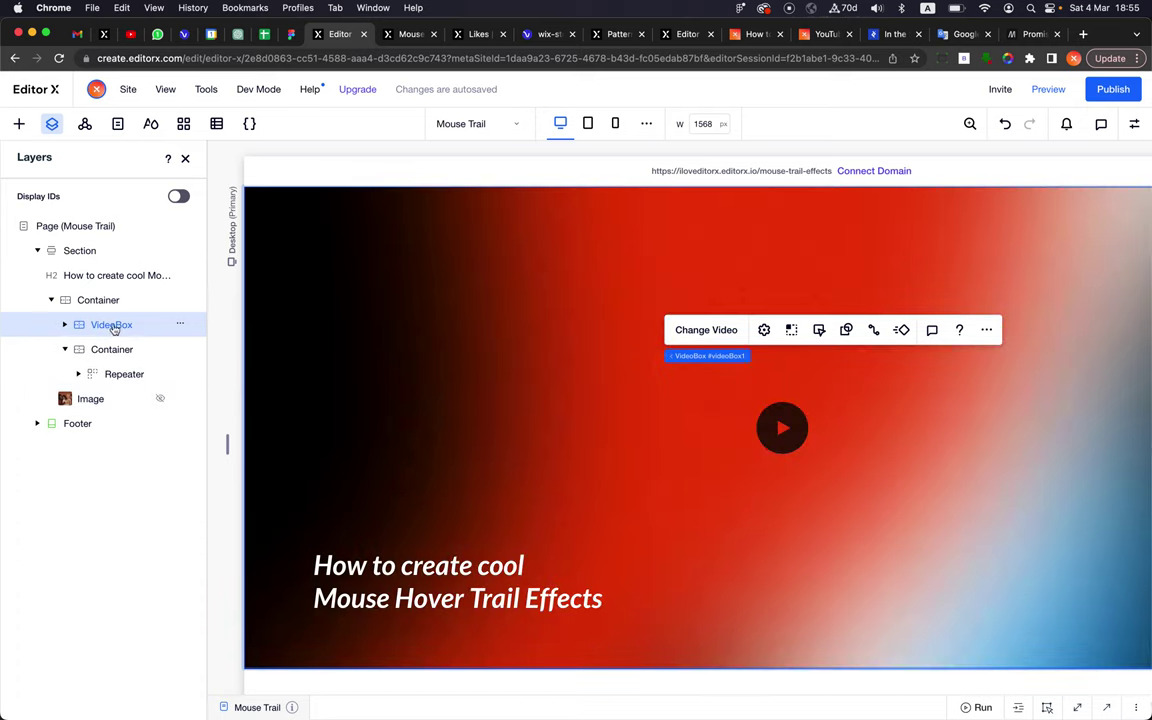
pyautogui.hscroll(5, 455, 348)
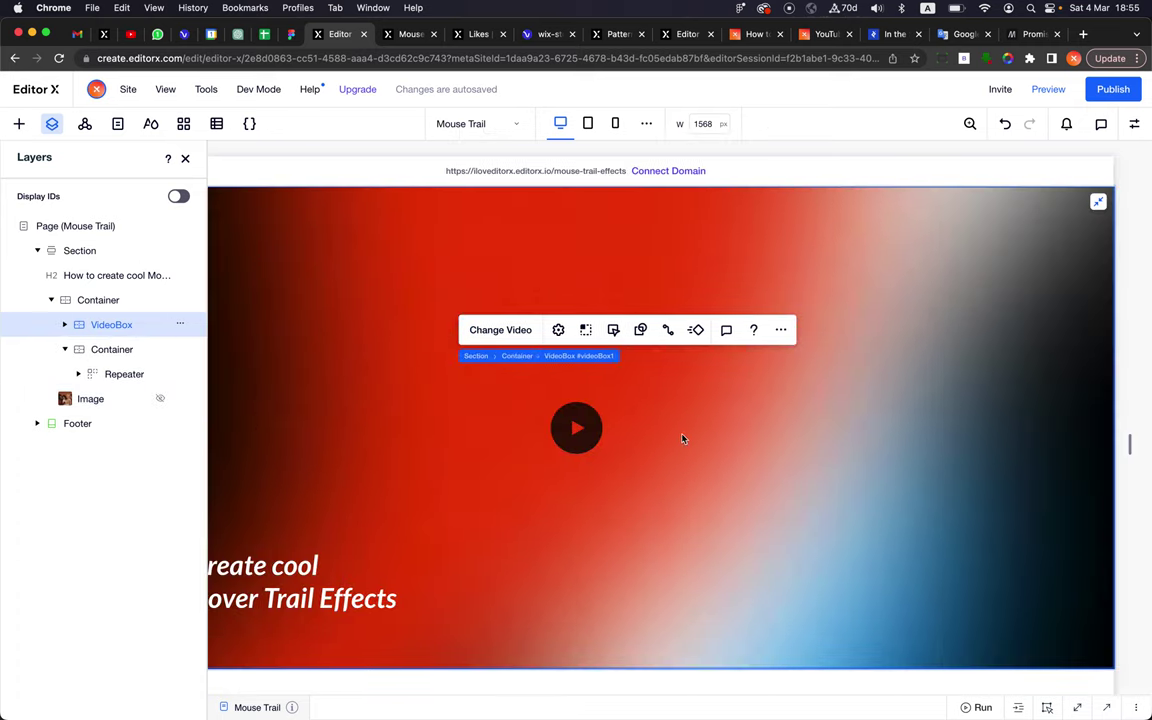
pyautogui.hscroll(-4, 516, 399)
pyautogui.hscroll(-1, 440, 395)
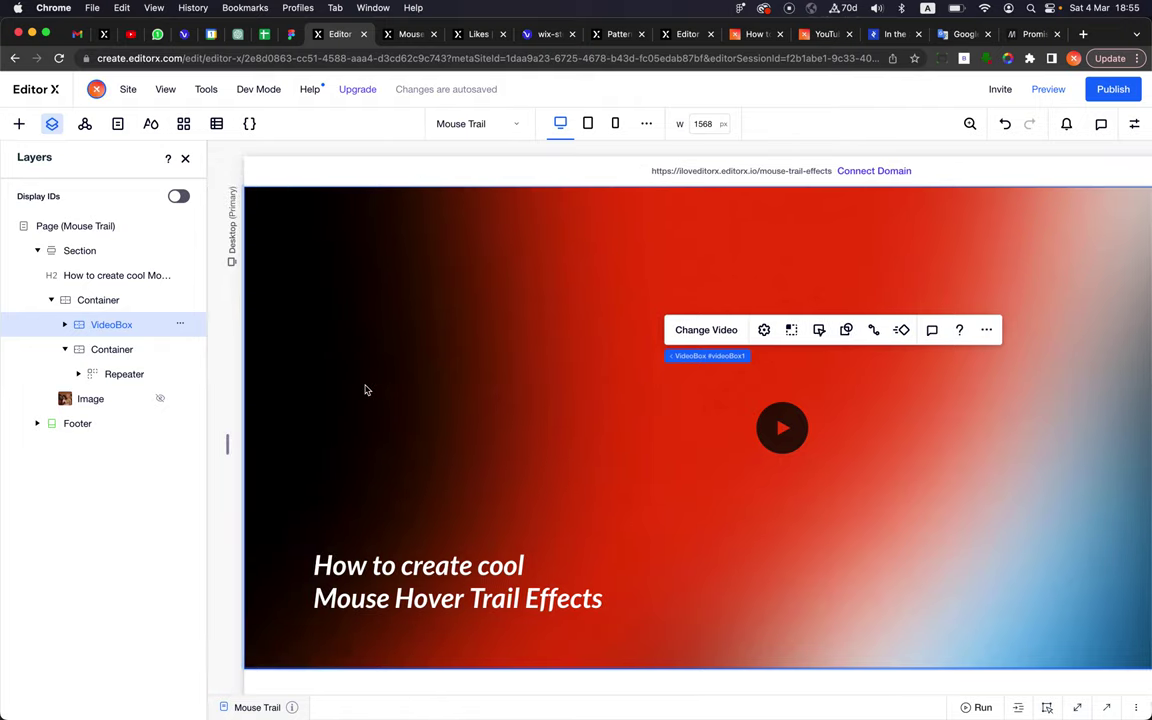
pyautogui.press('super+shift+bracketright')
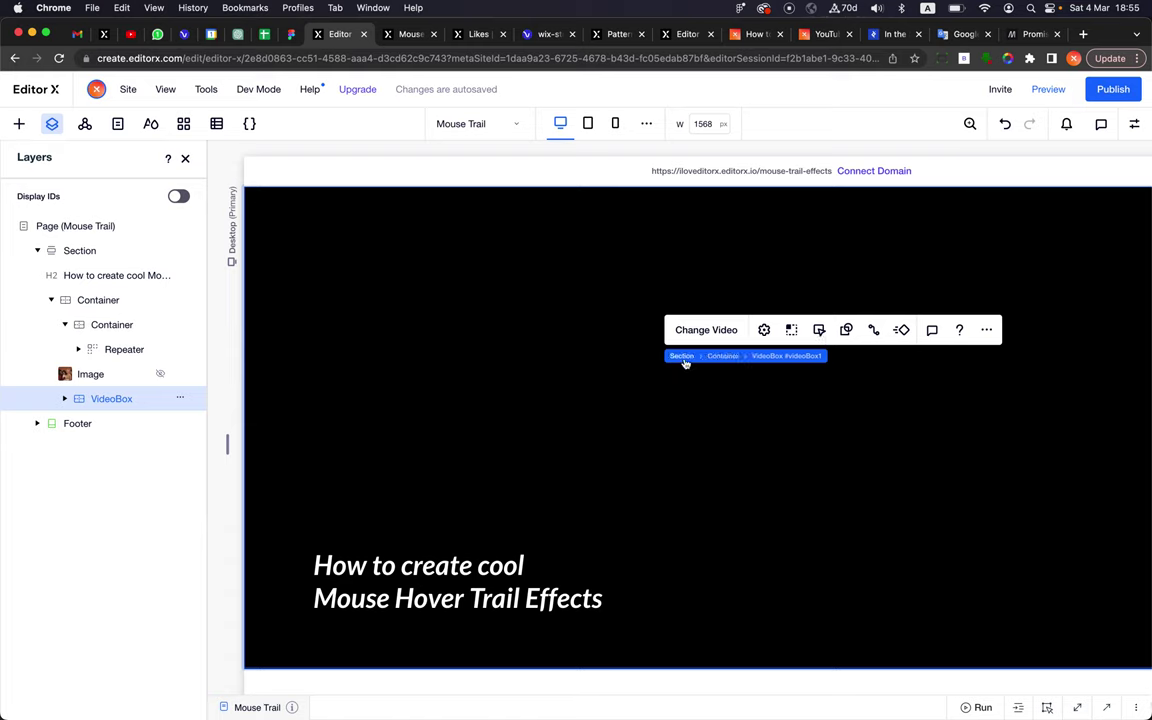
# - Add a blank section above the existing black section and close the layer list
pyautogui.click(681, 356)
pyautogui.click(781, 189)
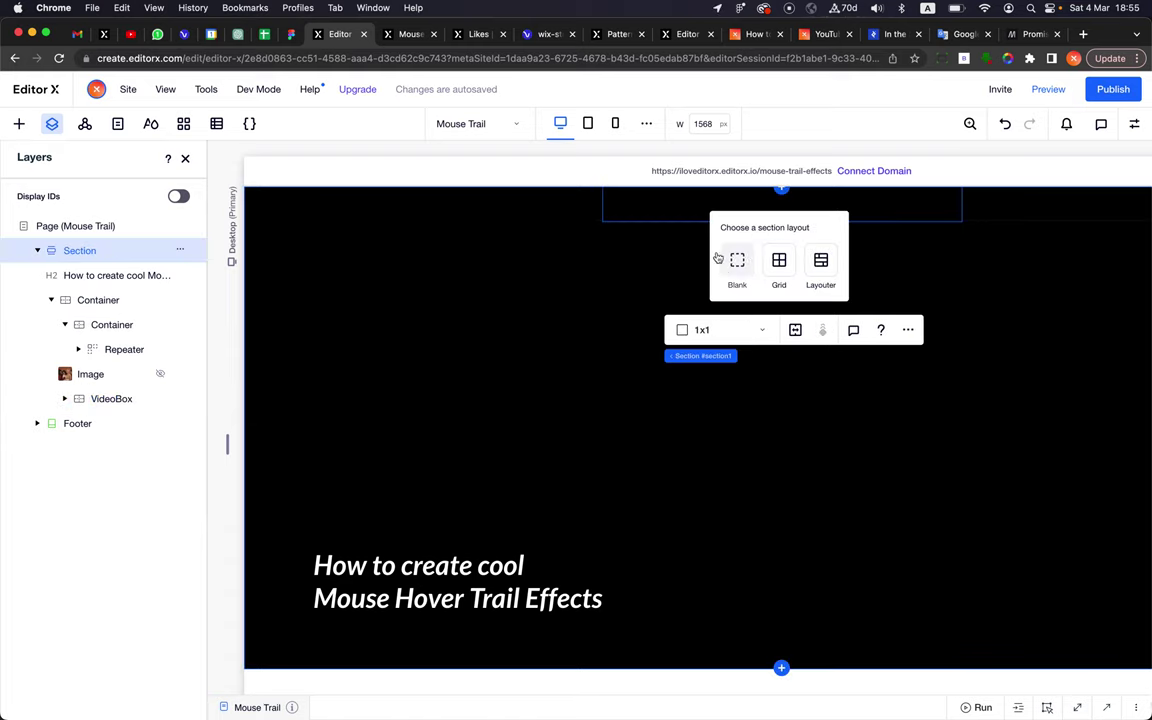
pyautogui.click(737, 263)
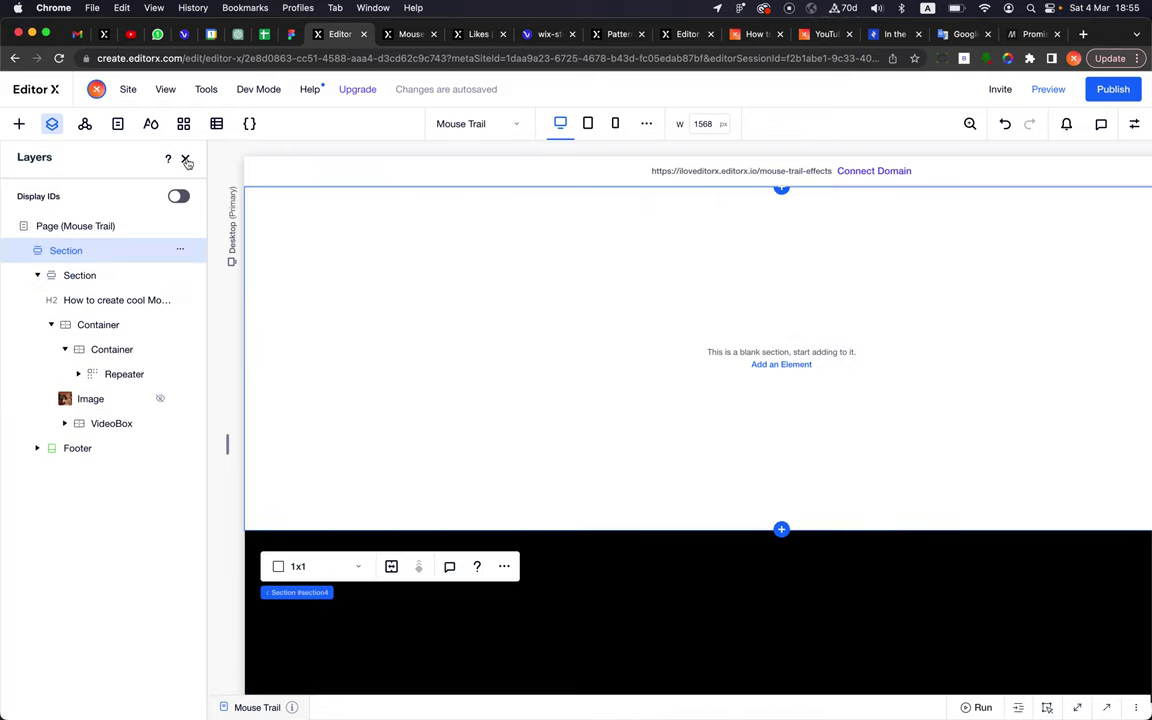
pyautogui.click(185, 160)
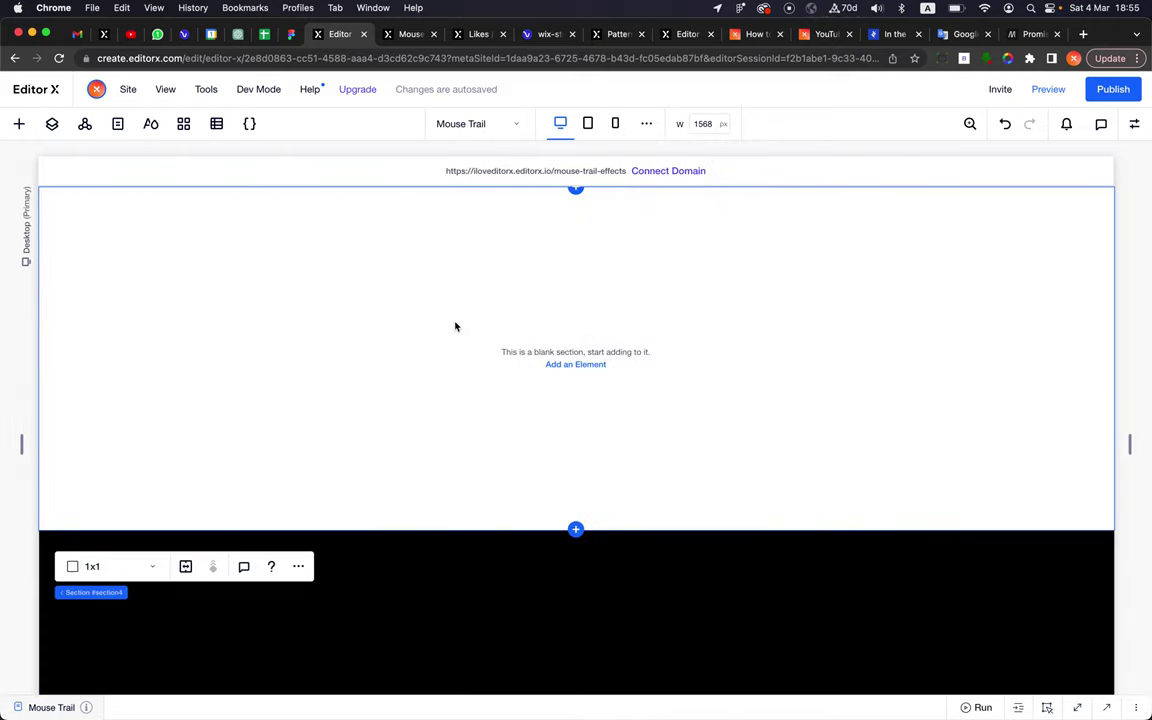
# - Examine how the hero section and header fill the screen on the live mouse-trail-effects page, and return to the editor
pyautogui.click(398, 34)
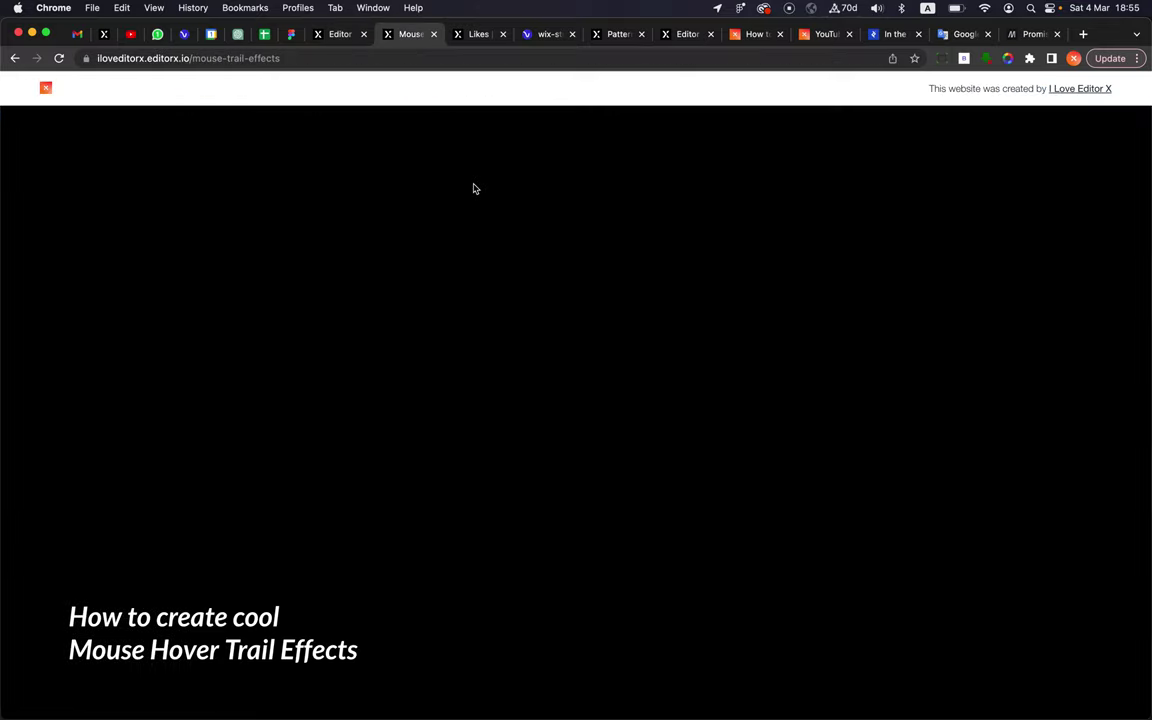
pyautogui.scroll(-2, 535, 418)
pyautogui.scroll(3, 553, 666)
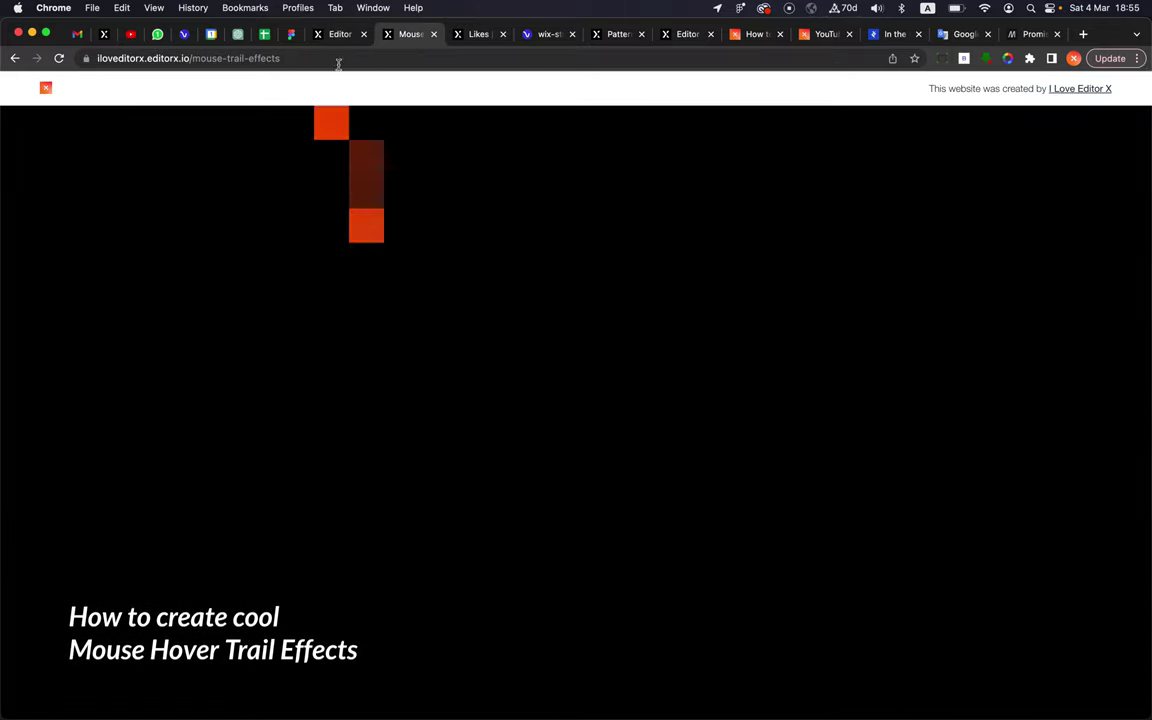
pyautogui.click(340, 34)
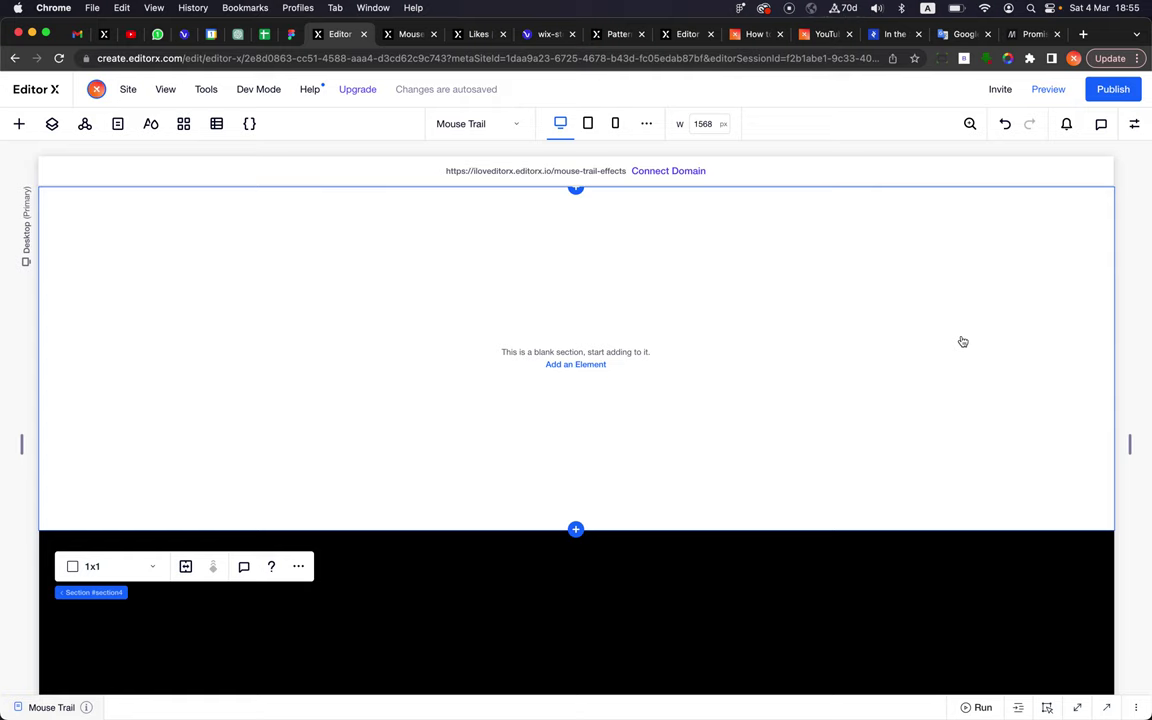
# - Set the new blank section's height to the calculation 100vh - 50px
pyautogui.click(1134, 123)
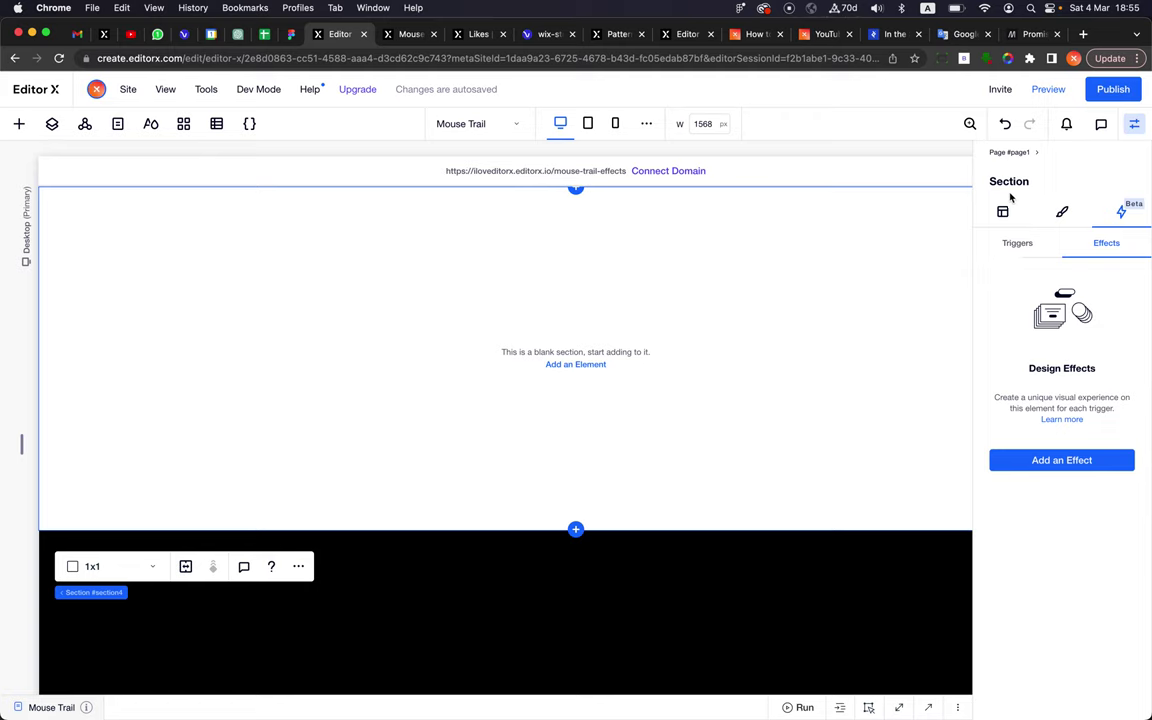
pyautogui.click(1003, 213)
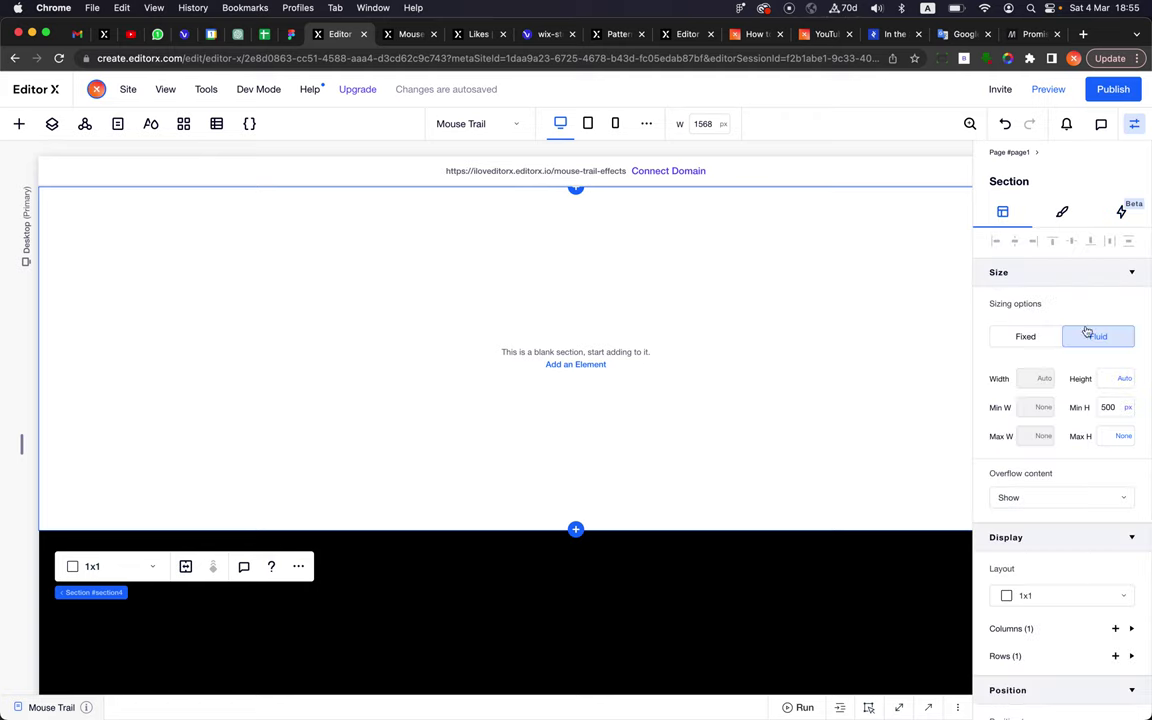
pyautogui.click(1101, 384)
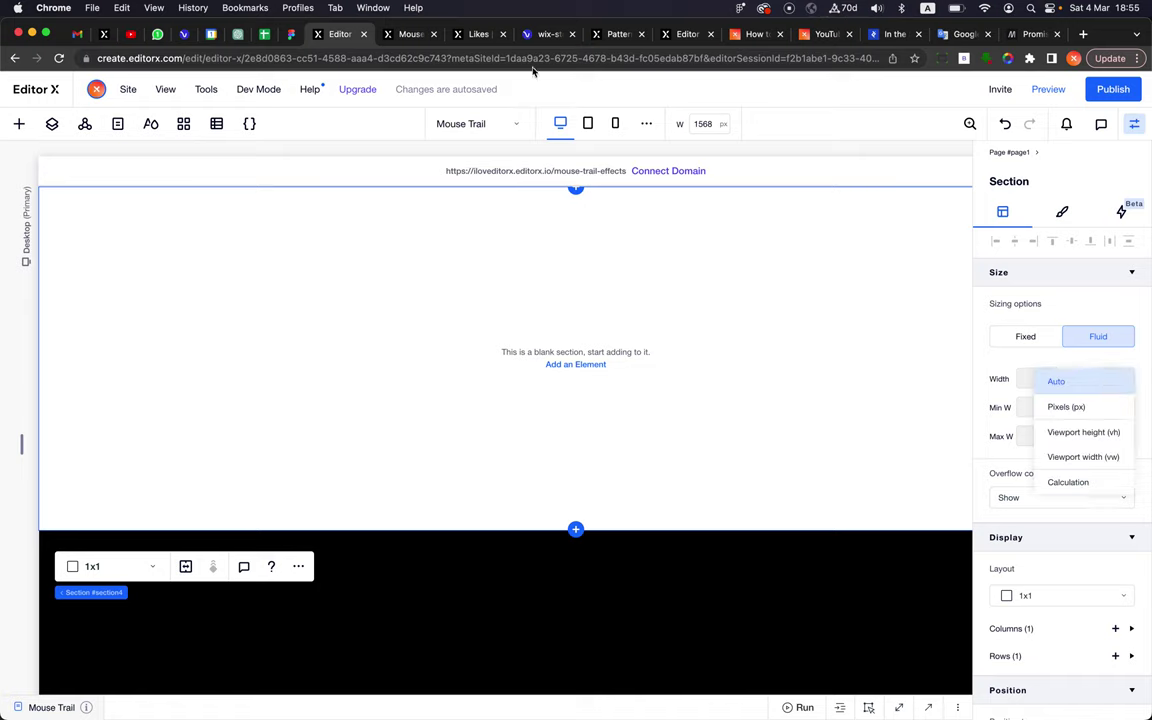
pyautogui.click(410, 35)
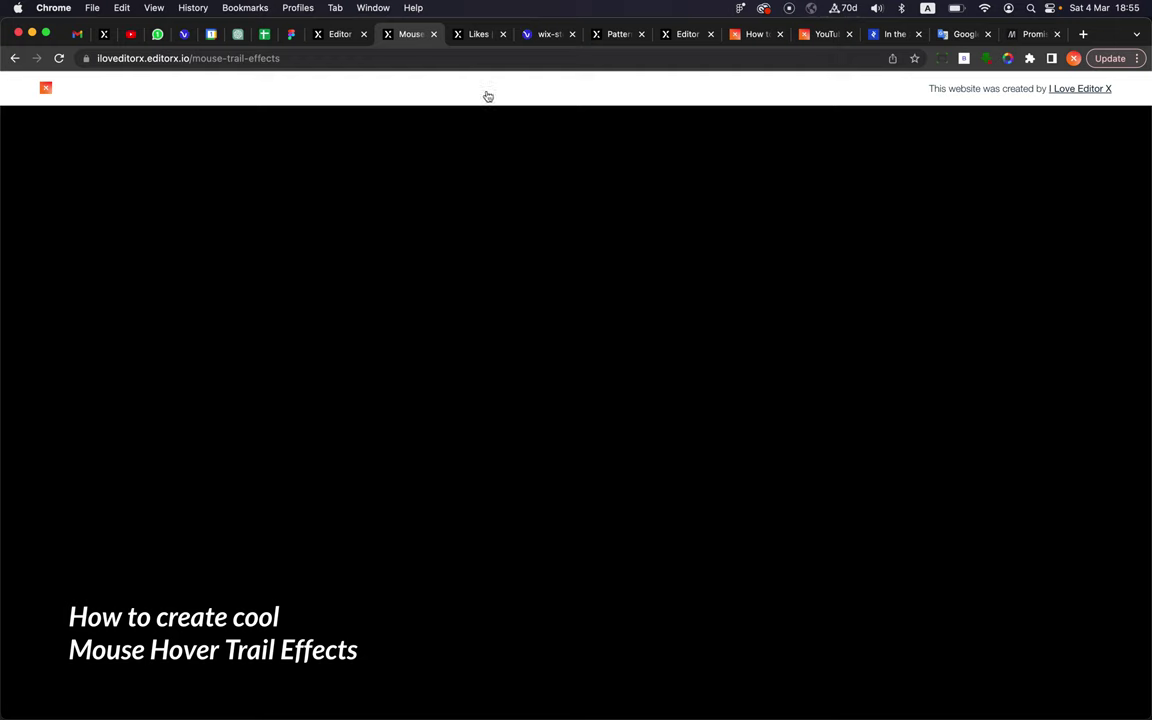
pyautogui.click(340, 38)
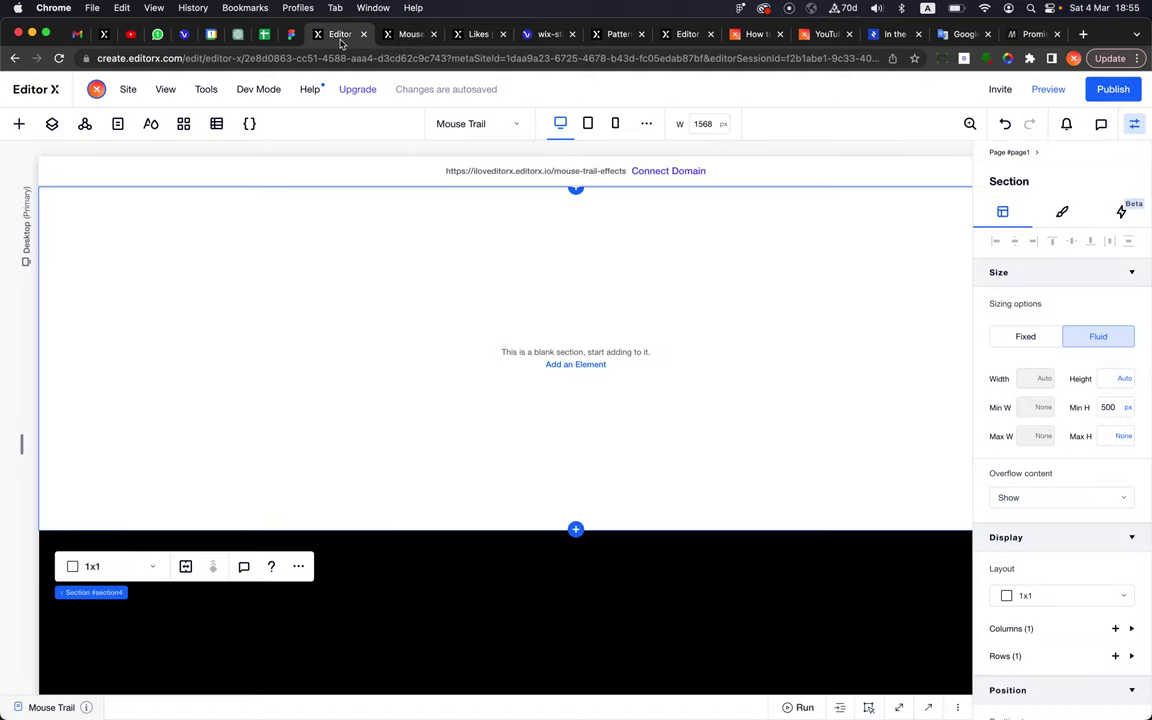
pyautogui.click(1121, 381)
pyautogui.click(1116, 489)
pyautogui.click(1106, 381)
pyautogui.press('Left')
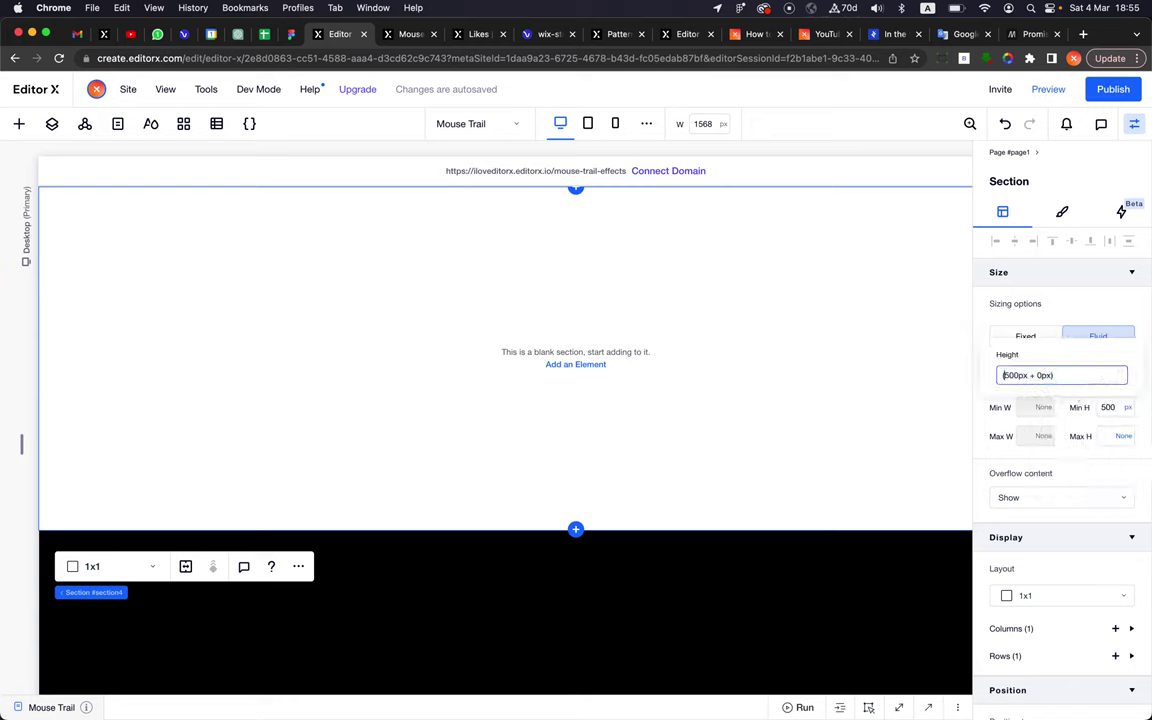
pyautogui.write('100vh')
pyautogui.click(1043, 398)
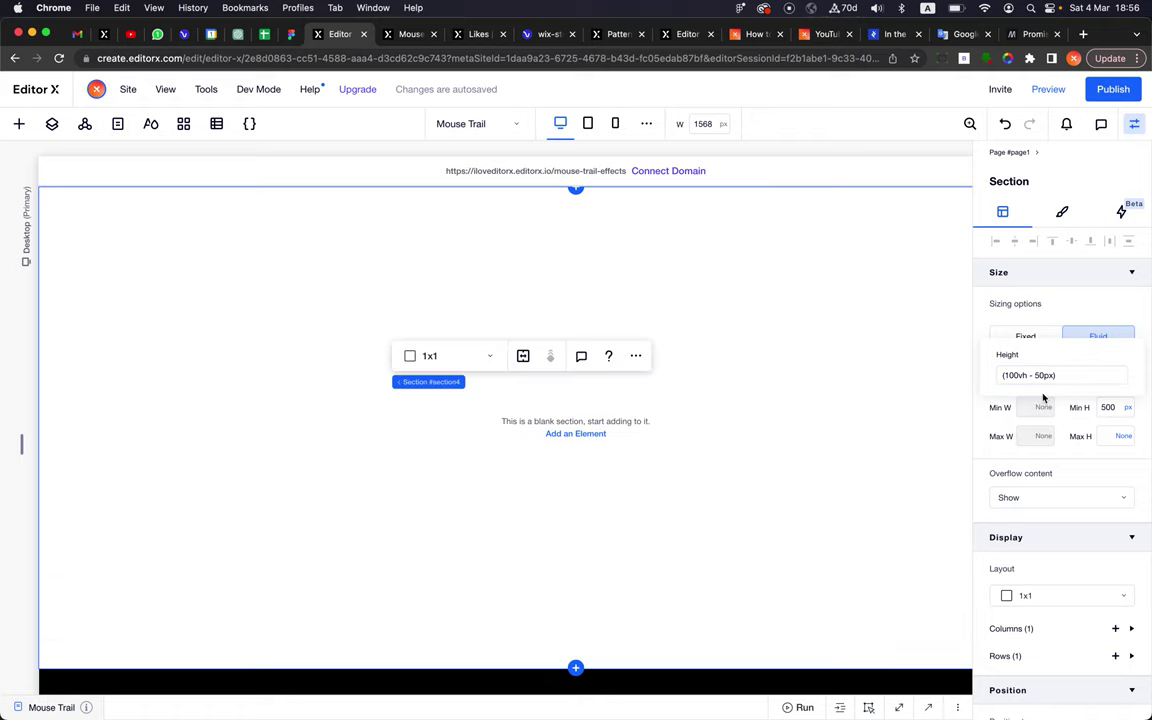
pyautogui.click(765, 478)
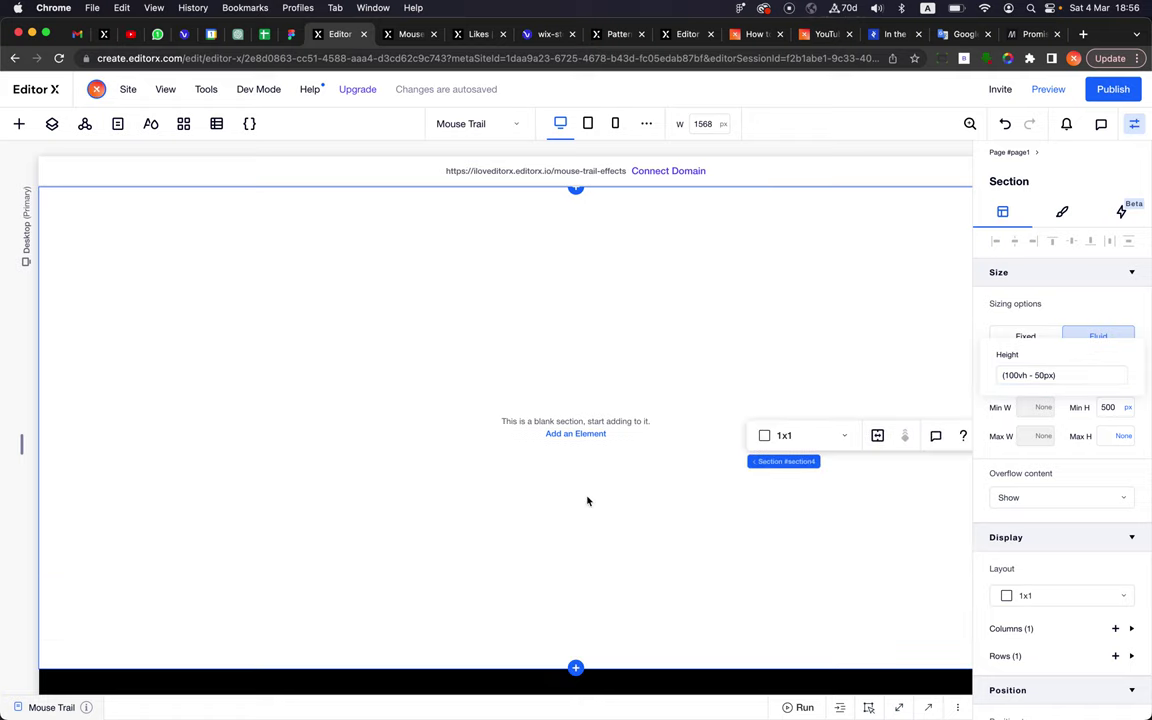
# - Add a repeater to the blank section and widen it to about 50.2% (788 px)
pyautogui.click(18, 124)
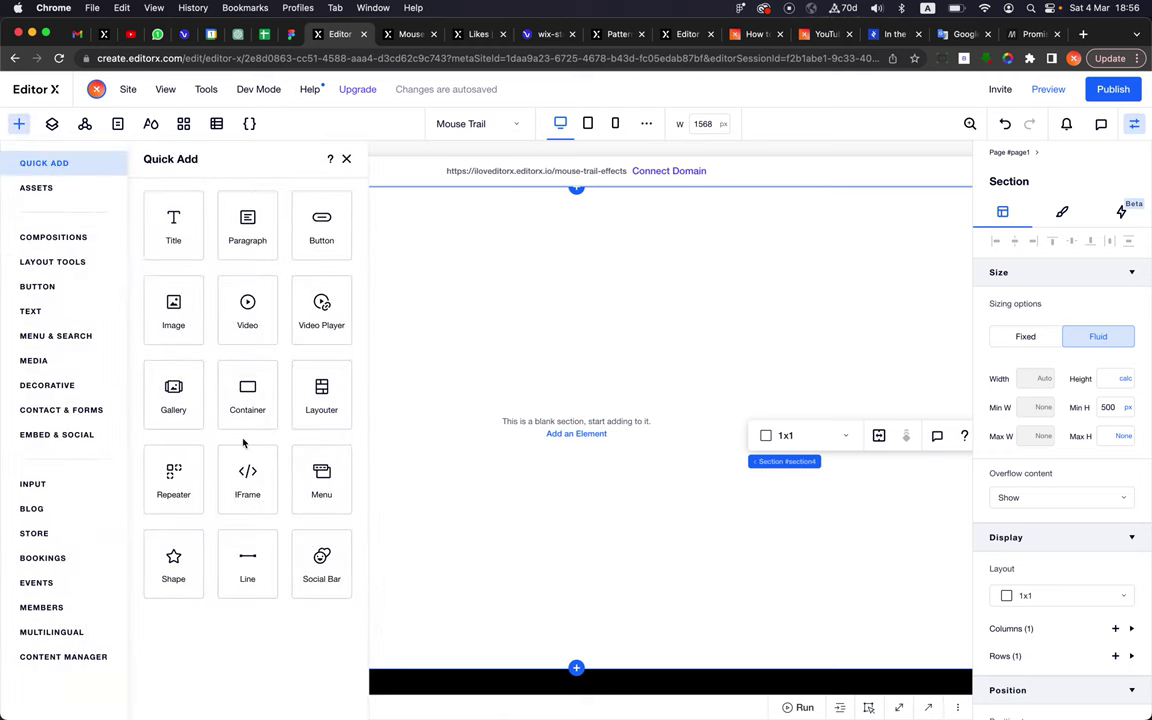
pyautogui.moveTo(163, 487); pyautogui.dragTo(501, 368)
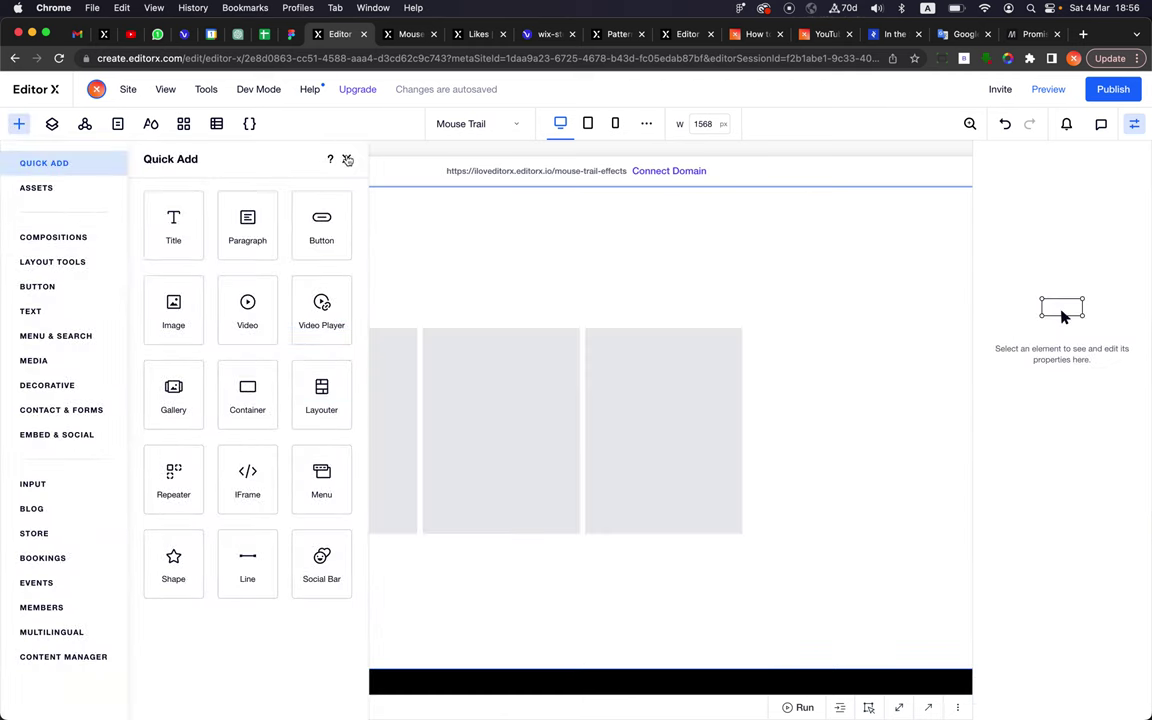
pyautogui.click(347, 160)
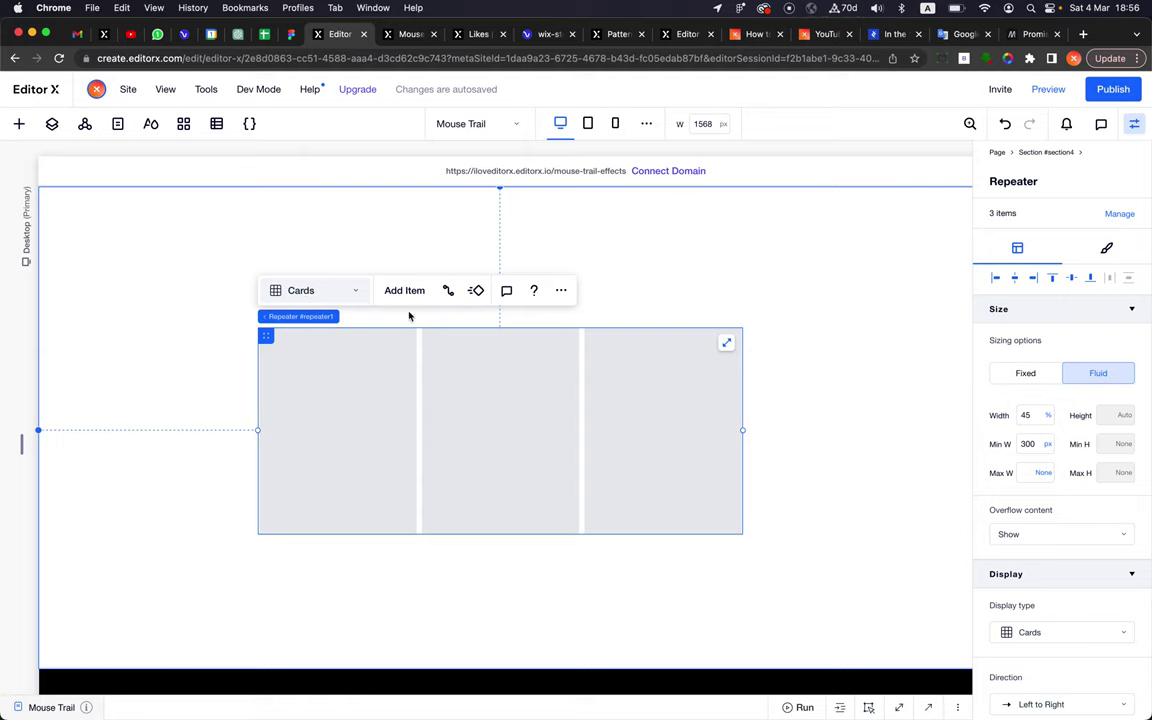
pyautogui.moveTo(743, 430); pyautogui.dragTo(617, 400)
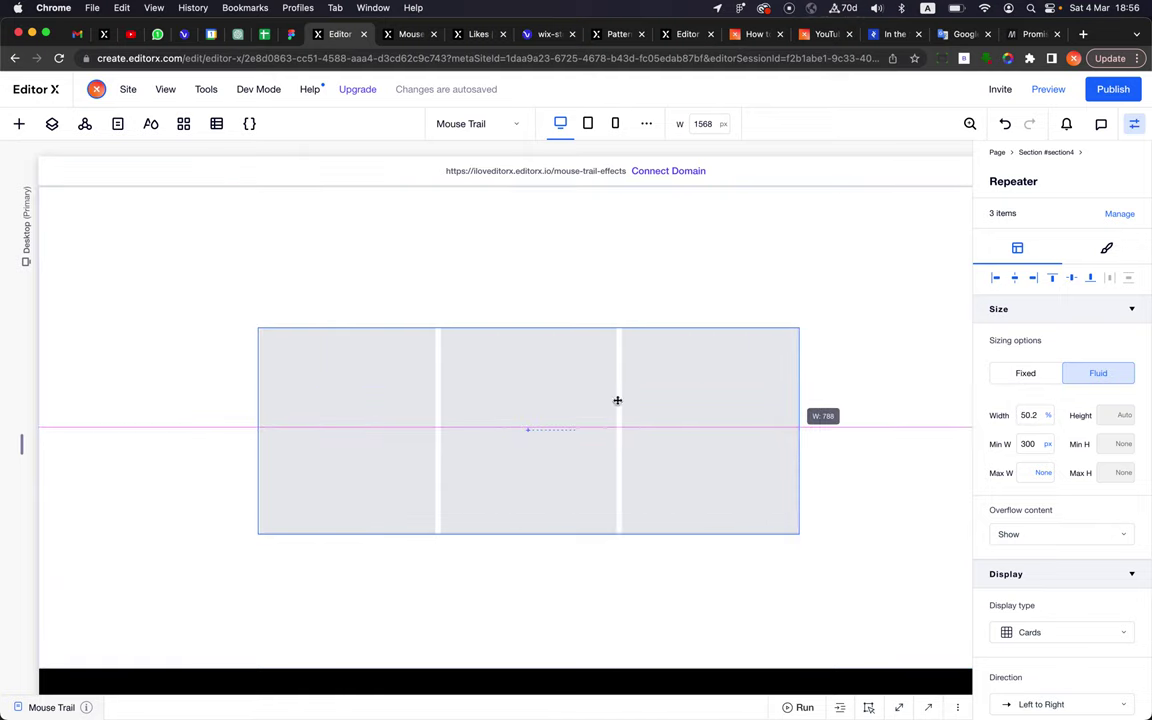
# - Change the new repeater's display type to Grid Cells and bring its gap and cell size settings into view
pyautogui.click(398, 398)
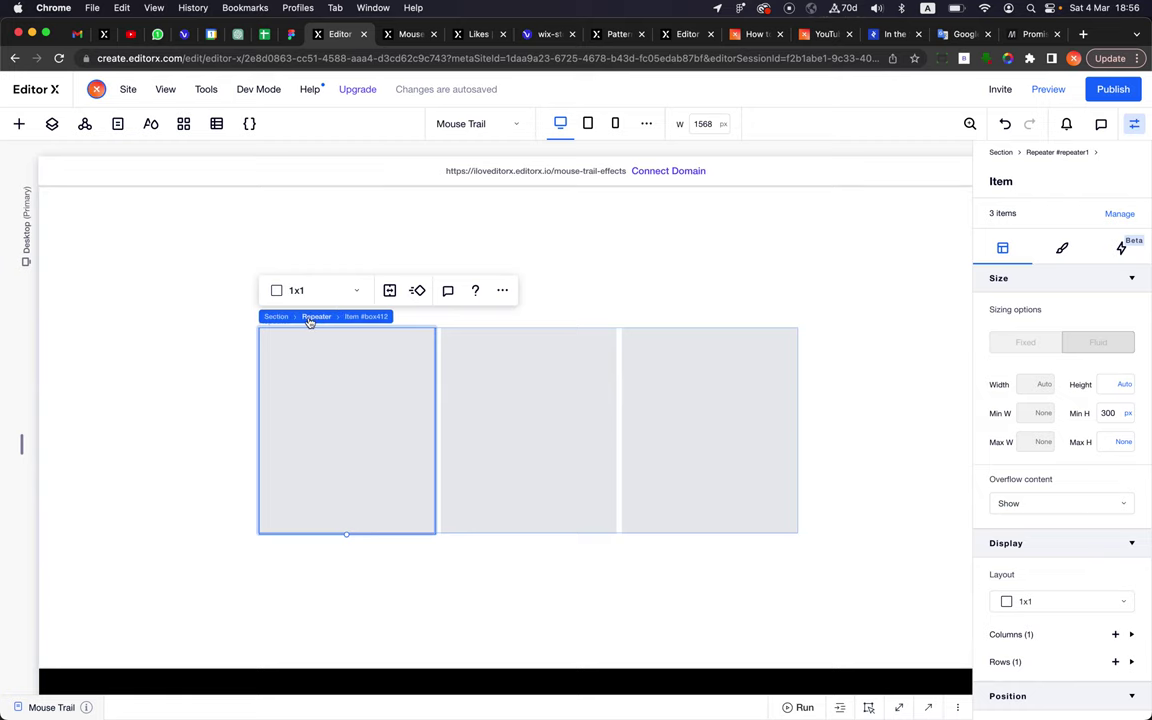
pyautogui.click(313, 316)
pyautogui.click(310, 290)
pyautogui.click(317, 365)
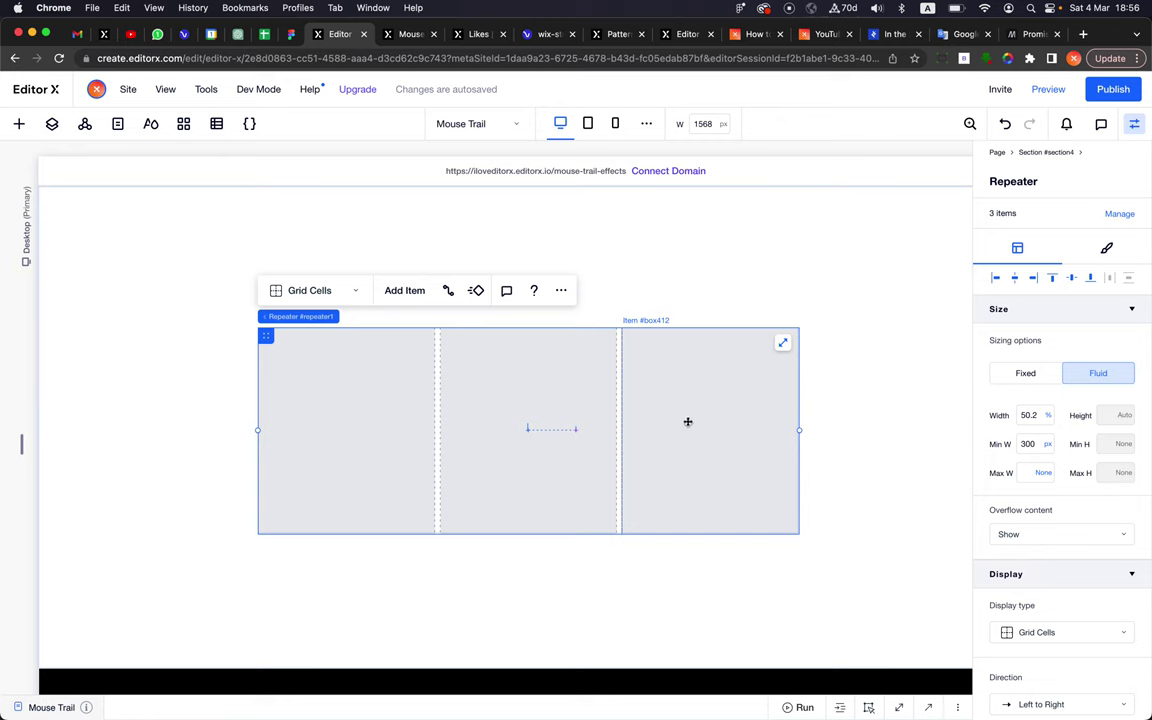
pyautogui.scroll(-5, 1096, 440)
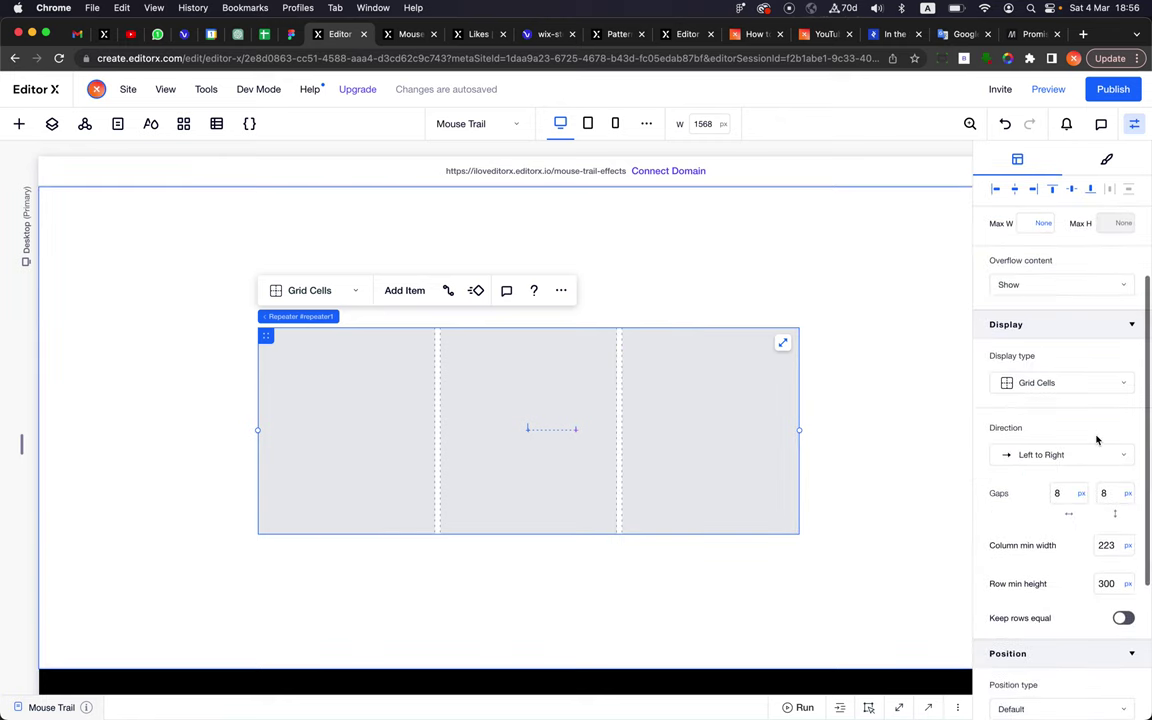
# - Set the repeater's horizontal and vertical gaps to 0 px
pyautogui.click(1066, 495)
pyautogui.write('0')
pyautogui.press('Tab')
pyautogui.write('0')
pyautogui.press('Tab')
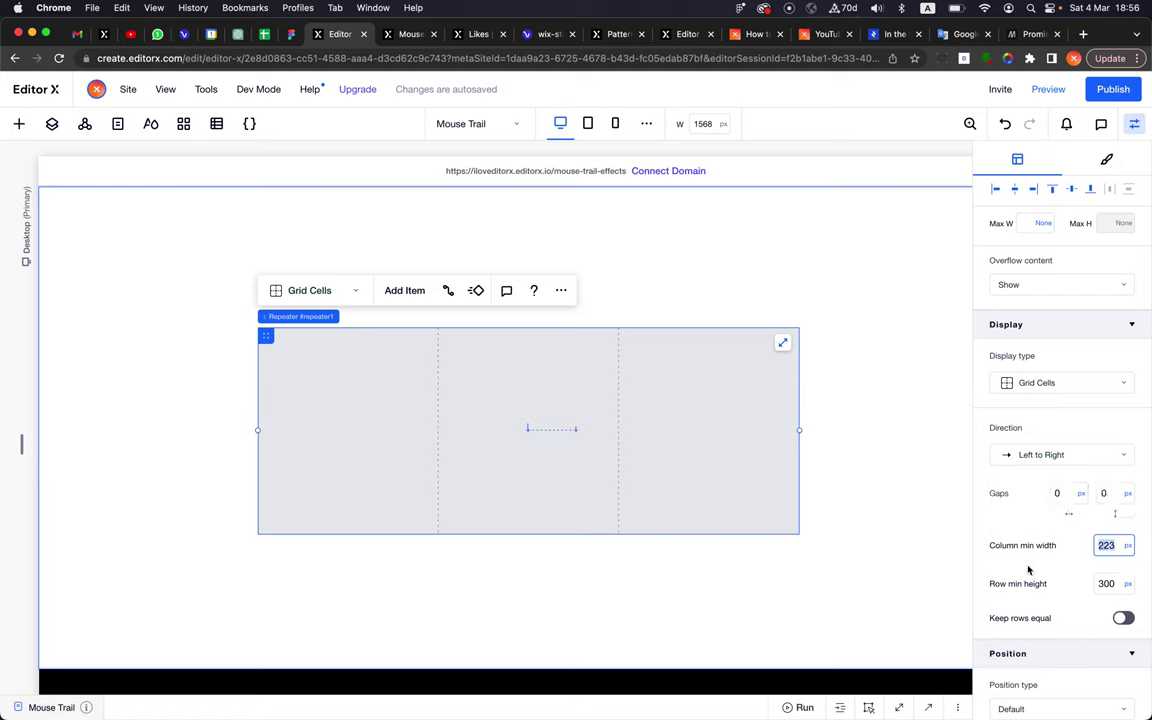
# - Set the repeater's column min width and row min height to 50 px each
pyautogui.write('50')
pyautogui.press('Tab')
pyautogui.write('50')
pyautogui.press('Tab')
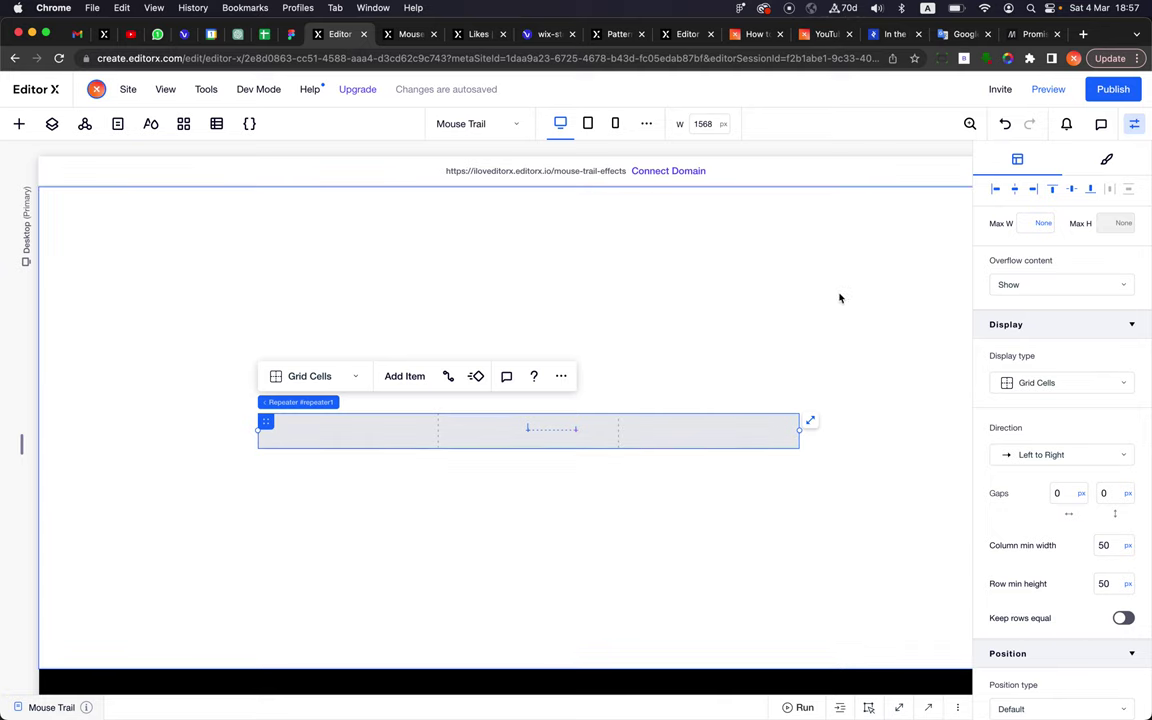
# - Place the whole repeater inside a new container
pyautogui.click(804, 324)
pyautogui.click(640, 437)
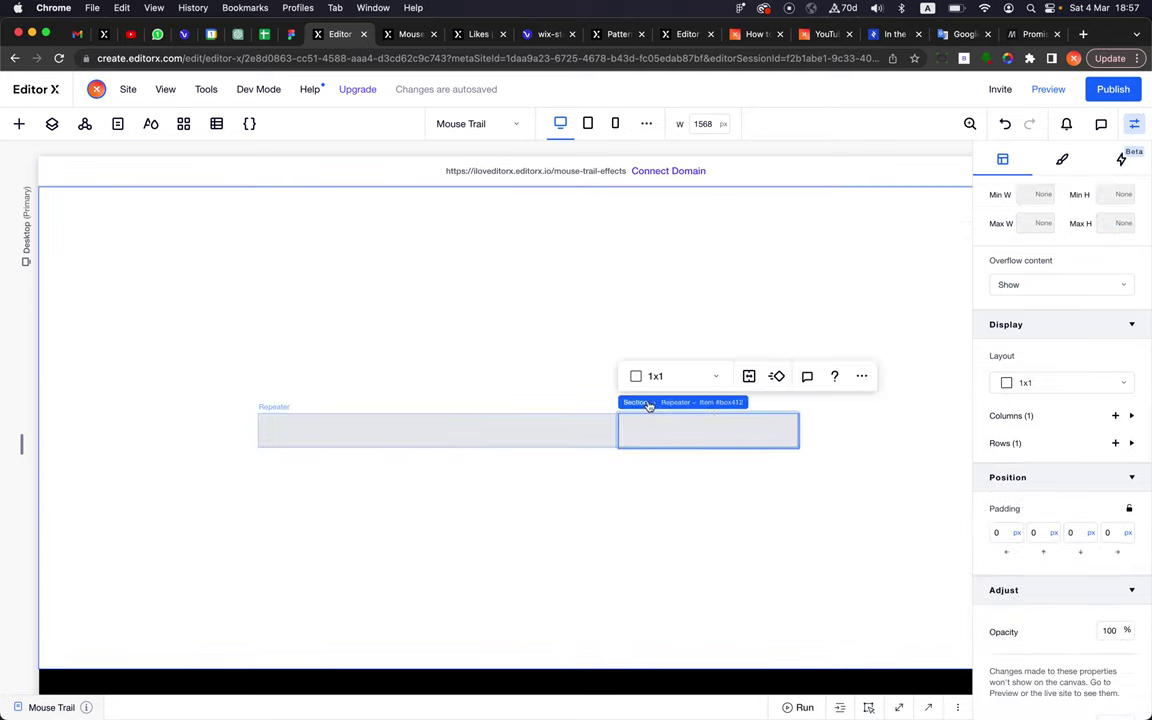
pyautogui.click(673, 404)
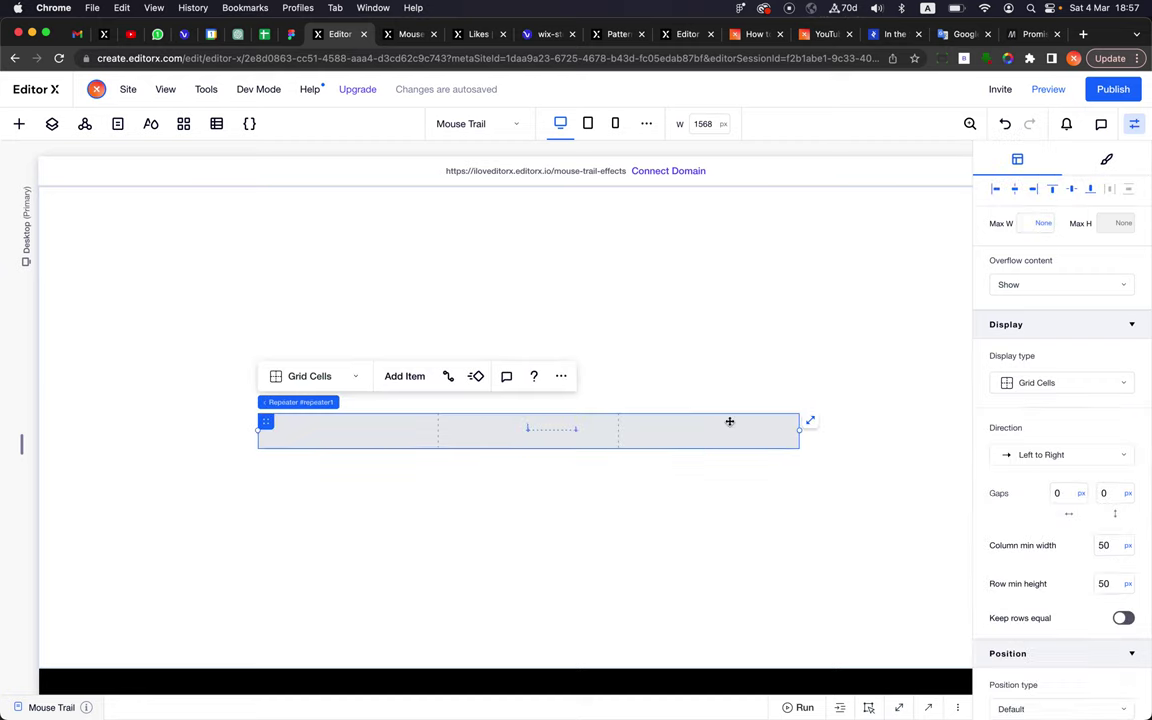
pyautogui.click(561, 376)
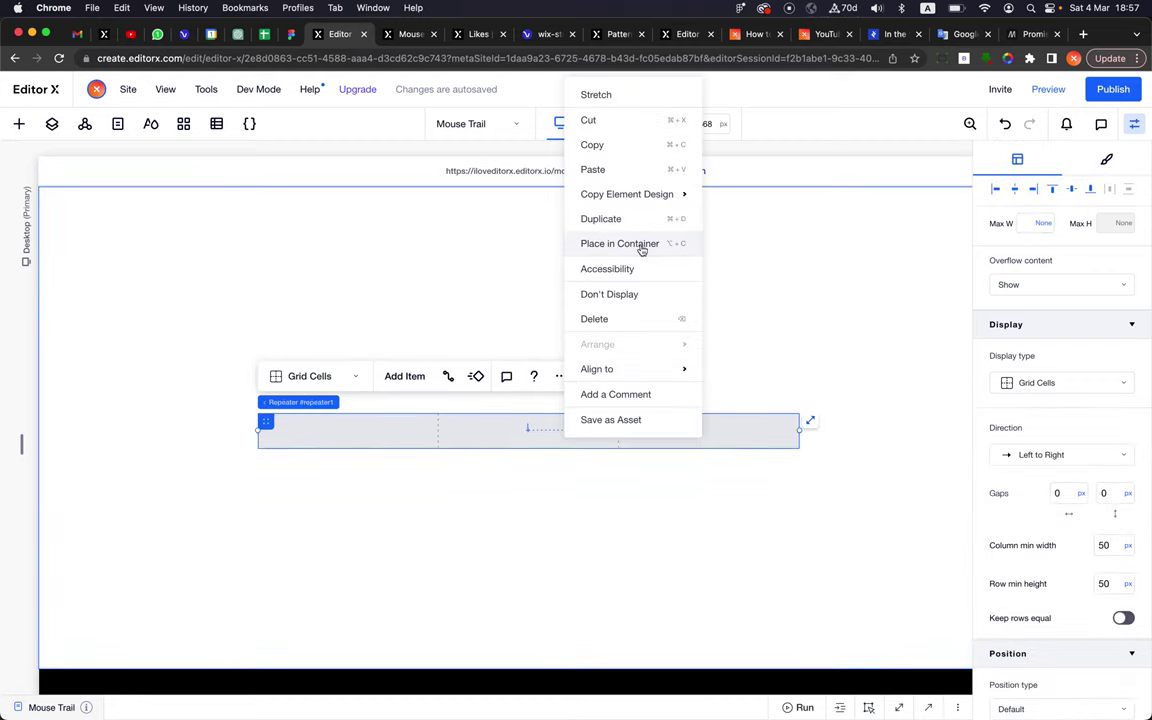
pyautogui.click(779, 512)
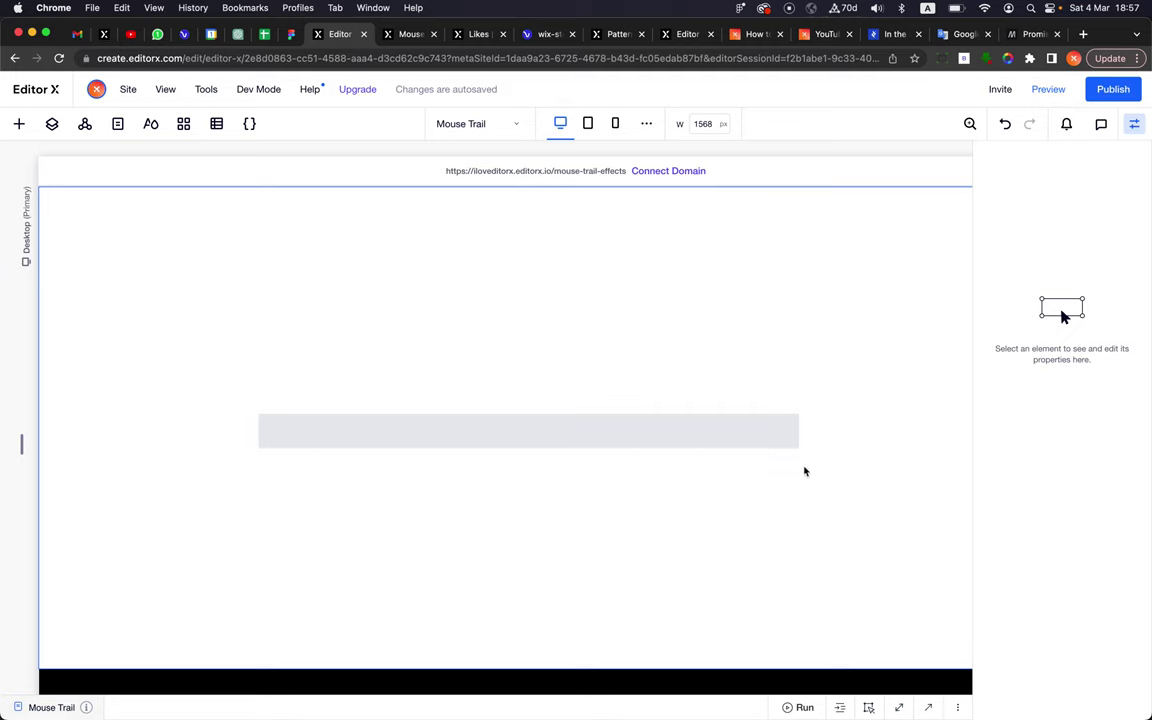
# - Fill the new container's background with the light beige theme color
pyautogui.click(1062, 213)
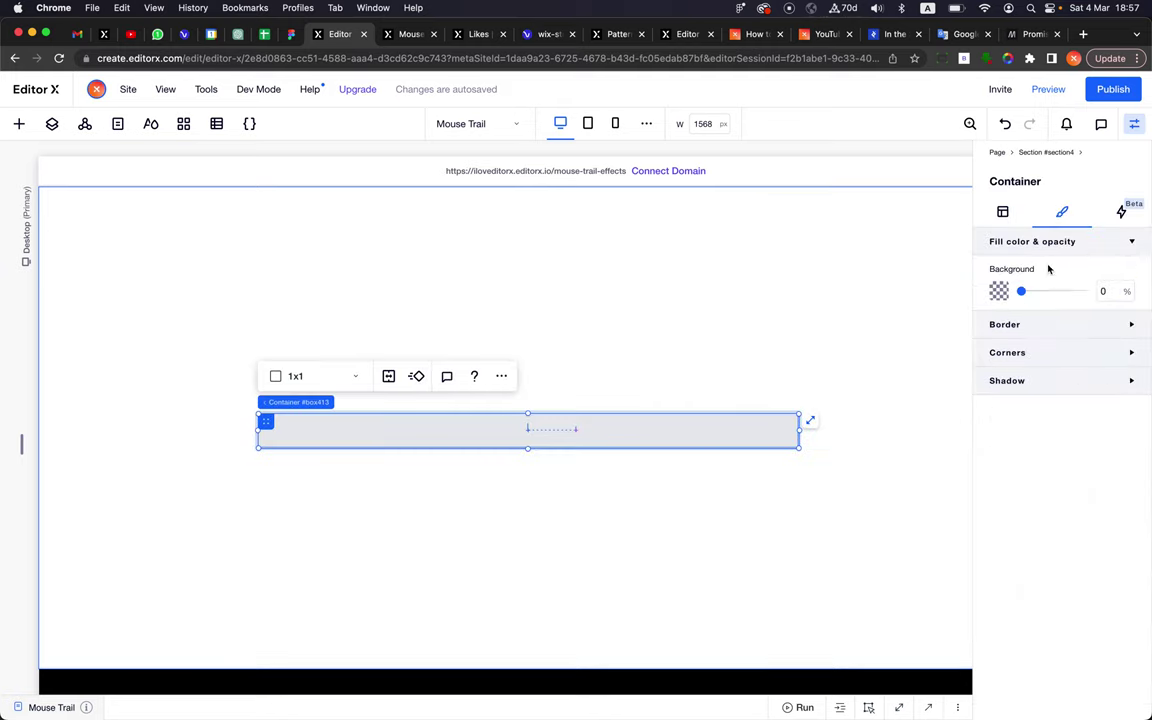
pyautogui.click(999, 291)
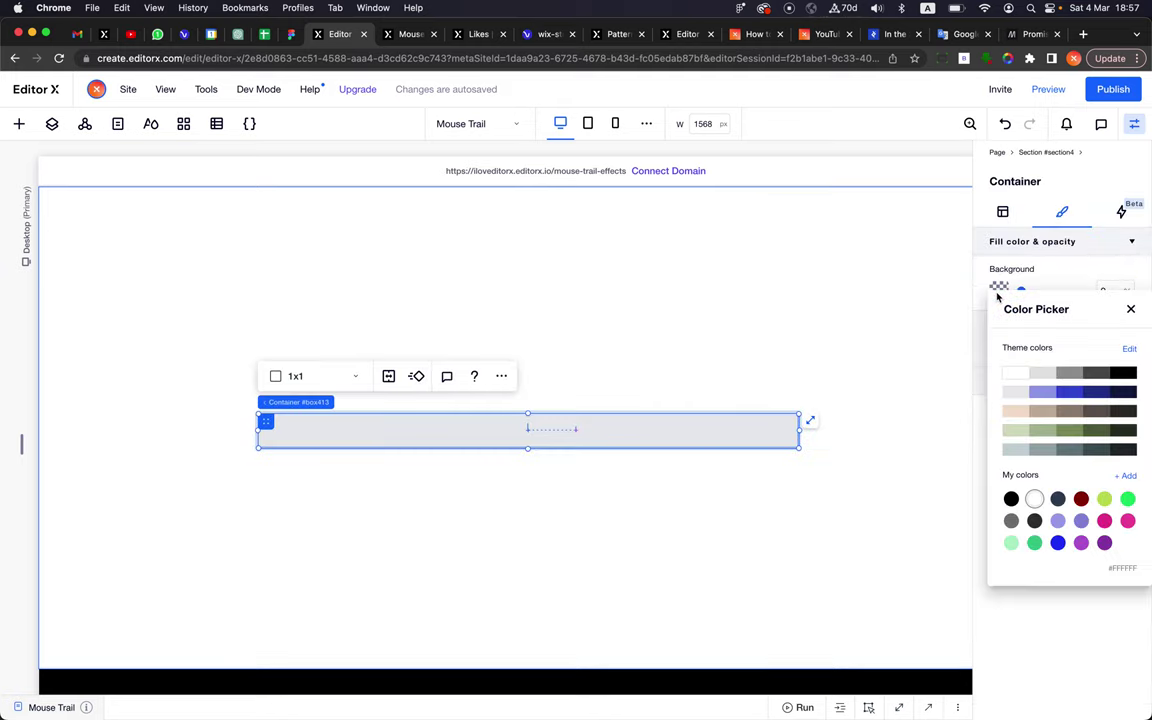
pyautogui.click(1015, 412)
pyautogui.click(926, 327)
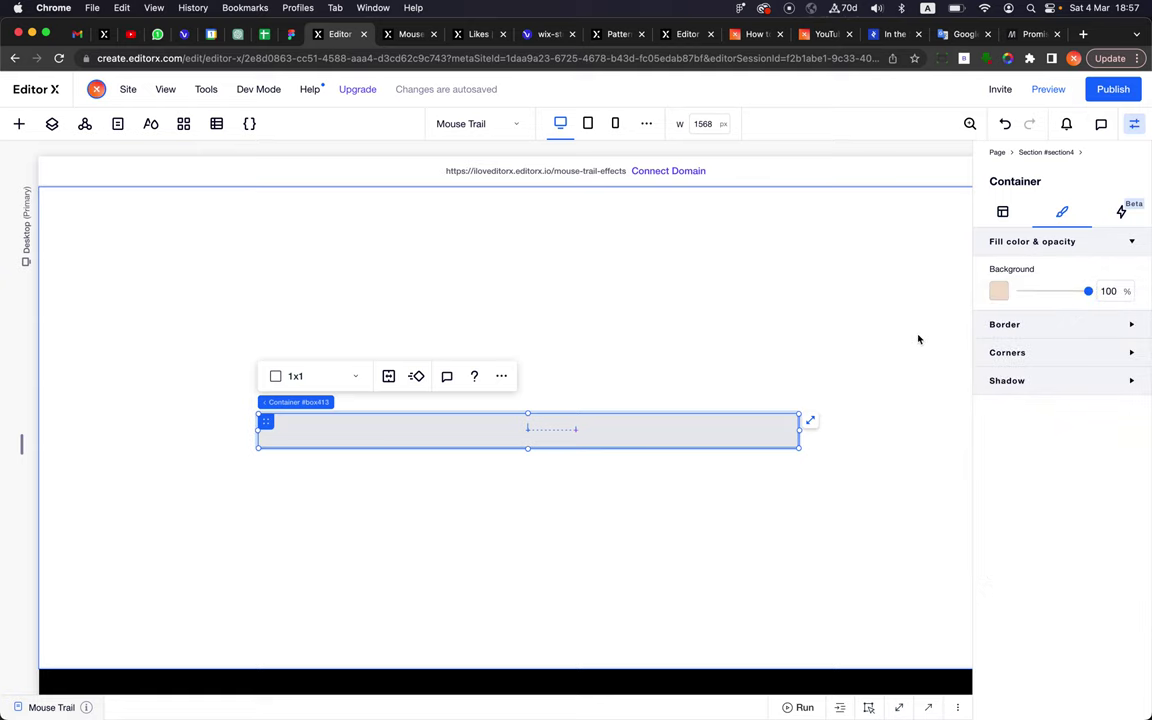
# - Set the container's height to 100% so it spans the full section height
pyautogui.click(1003, 211)
pyautogui.click(1110, 381)
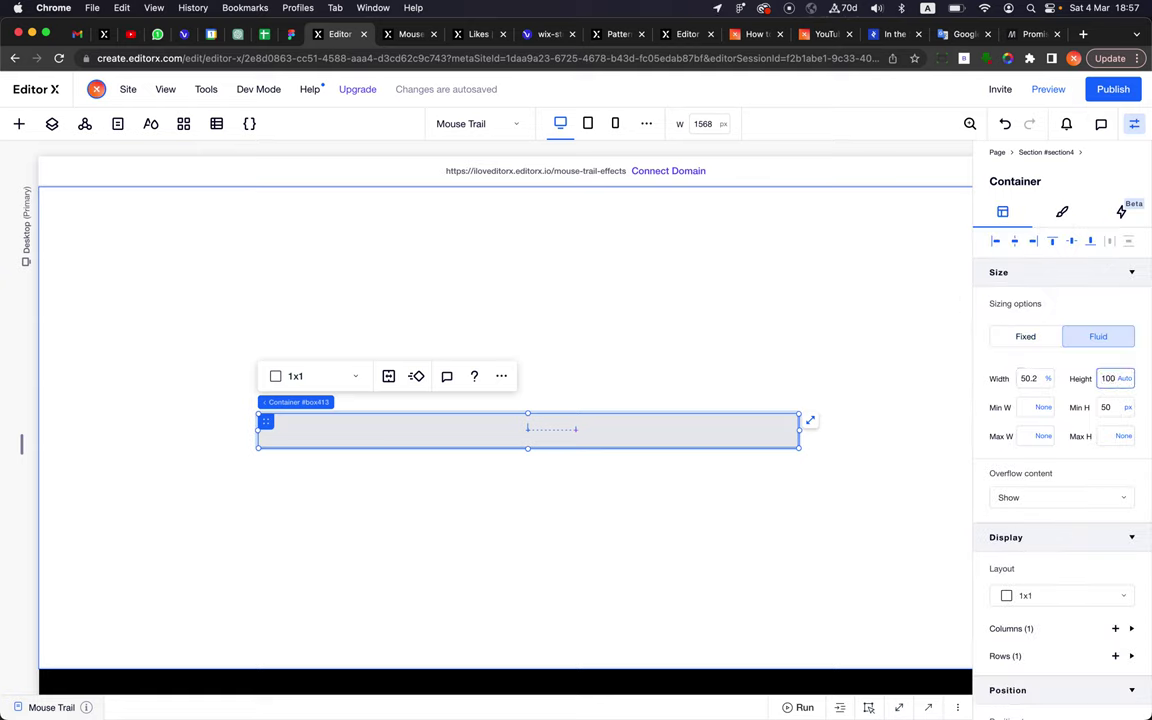
pyautogui.write('100%')
pyautogui.press('Return')
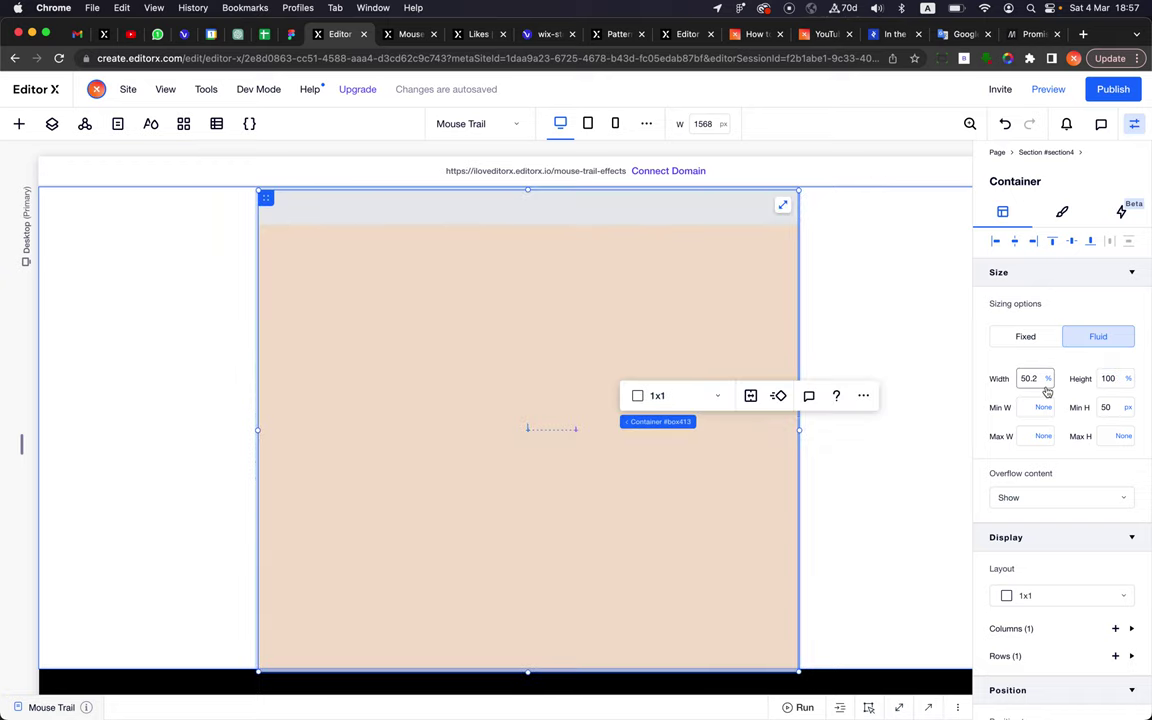
# - Align the container to the section's left edge and set its width to 100%
pyautogui.click(996, 243)
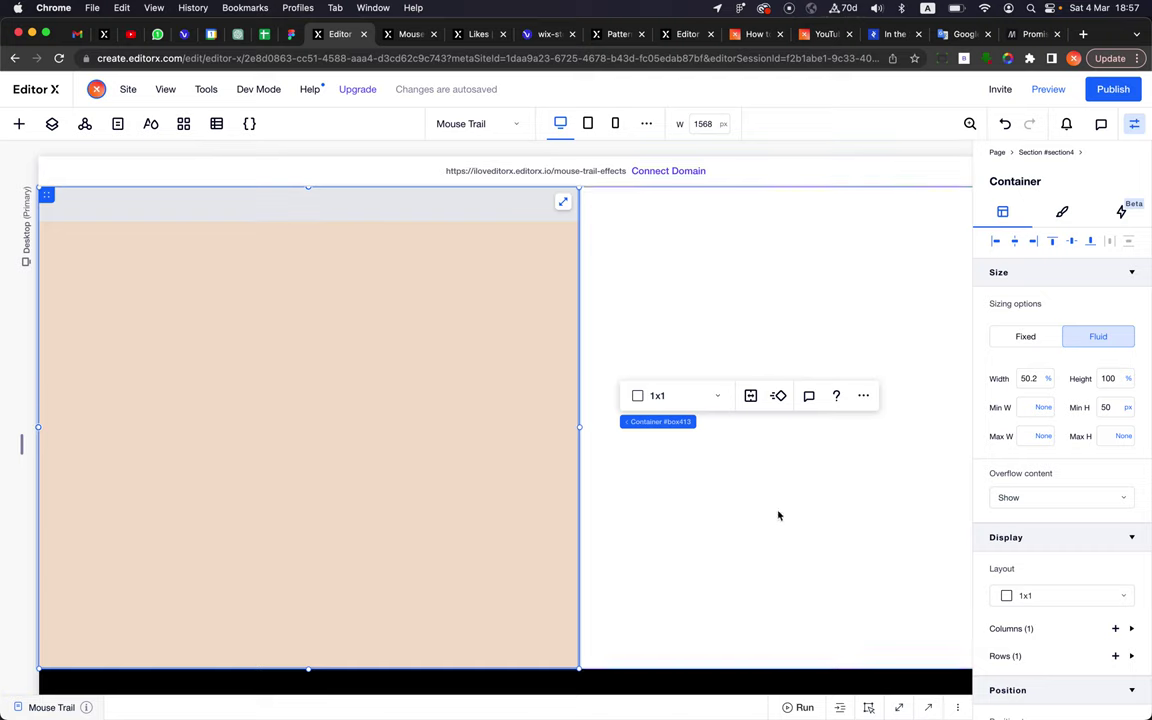
pyautogui.click(1042, 382)
pyautogui.write('1000')
pyautogui.press('Return')
pyautogui.click(1035, 380)
pyautogui.write('100')
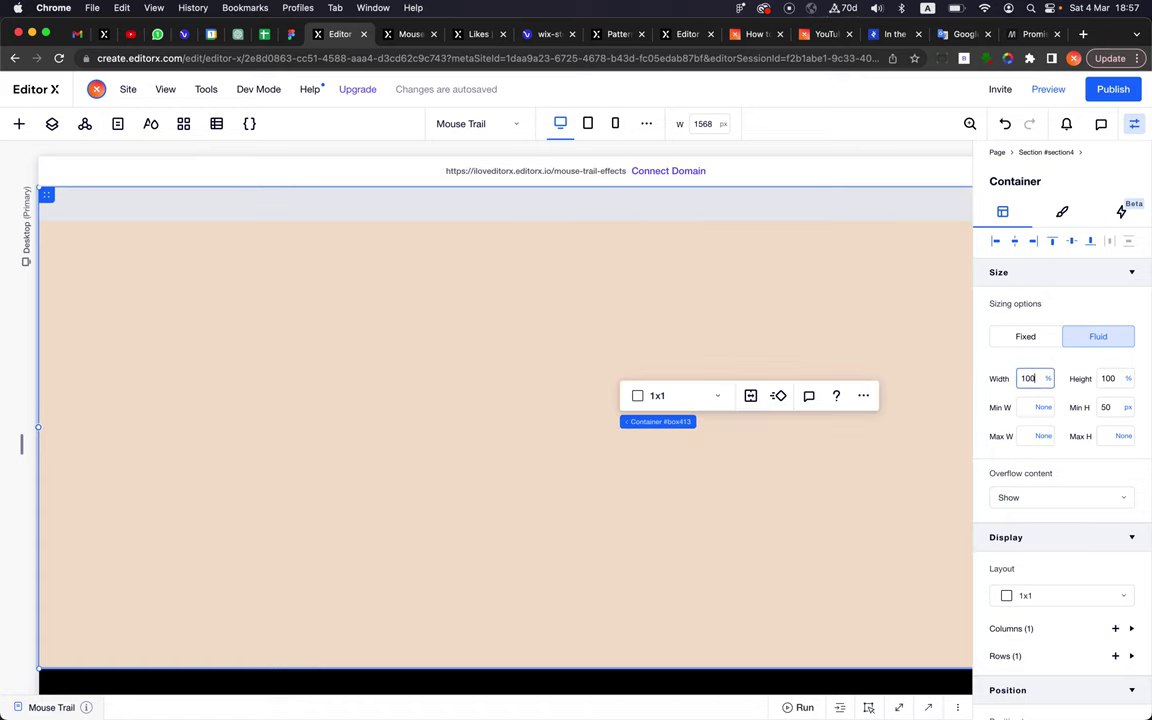
pyautogui.press('Return')
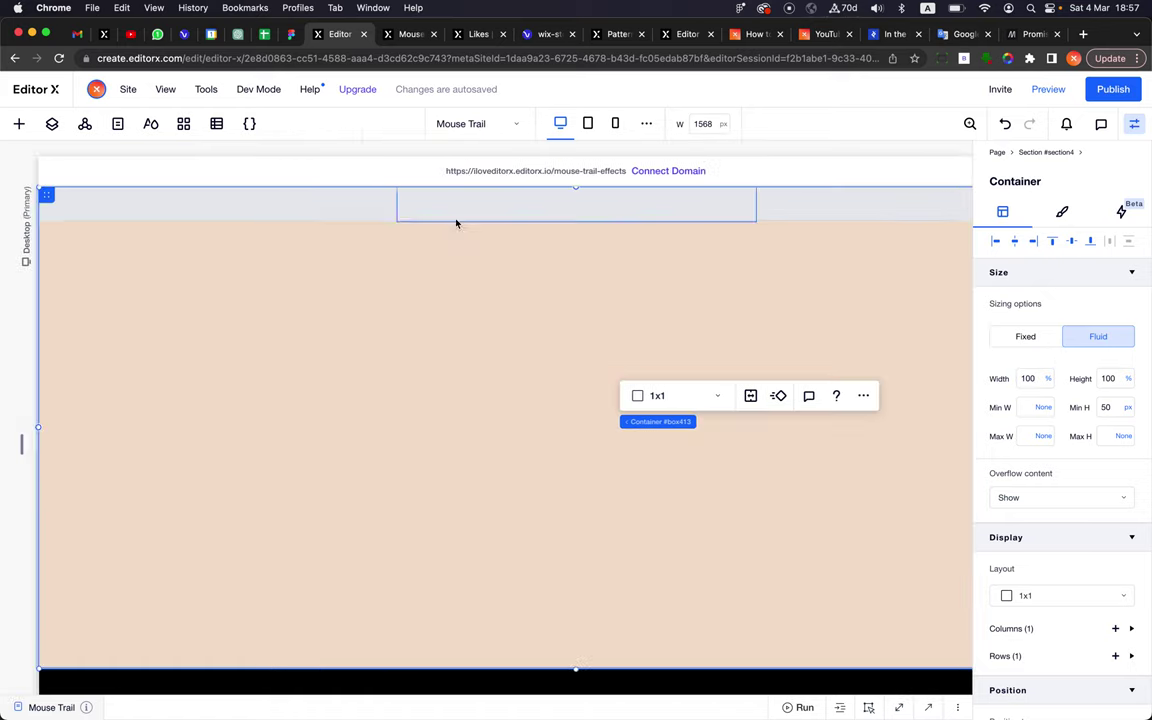
# - Change the repeater items' background to the black theme color, check all three cells, and select the container around them
pyautogui.click(266, 210)
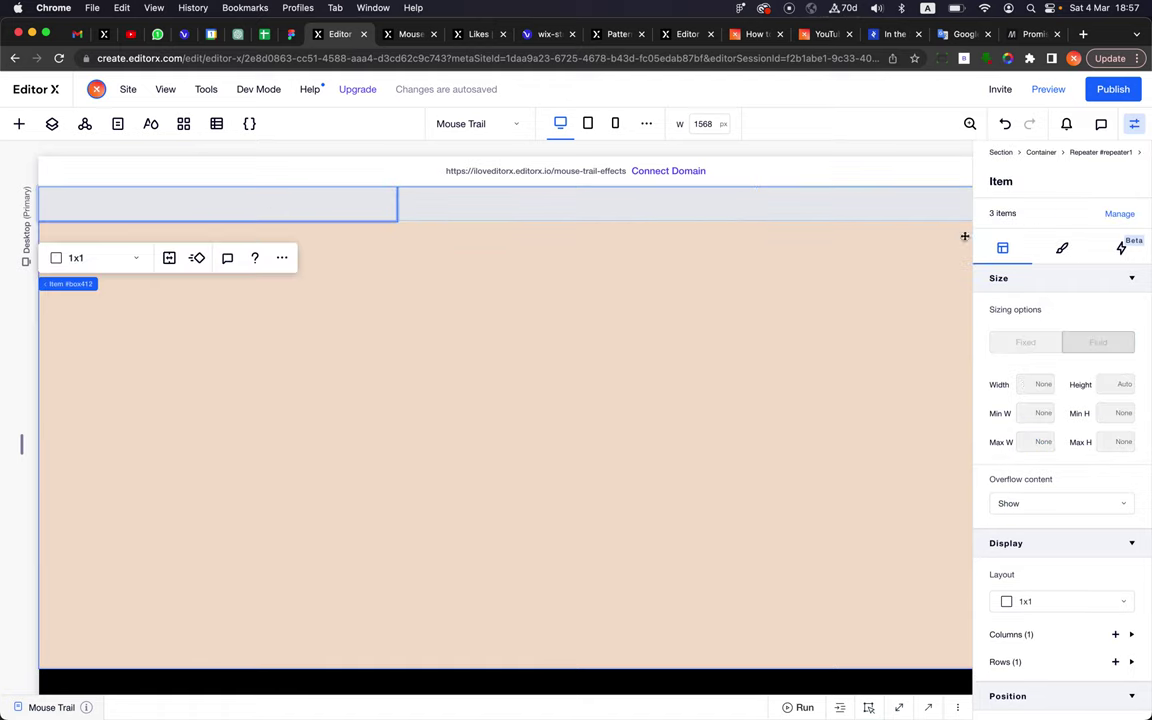
pyautogui.click(1062, 250)
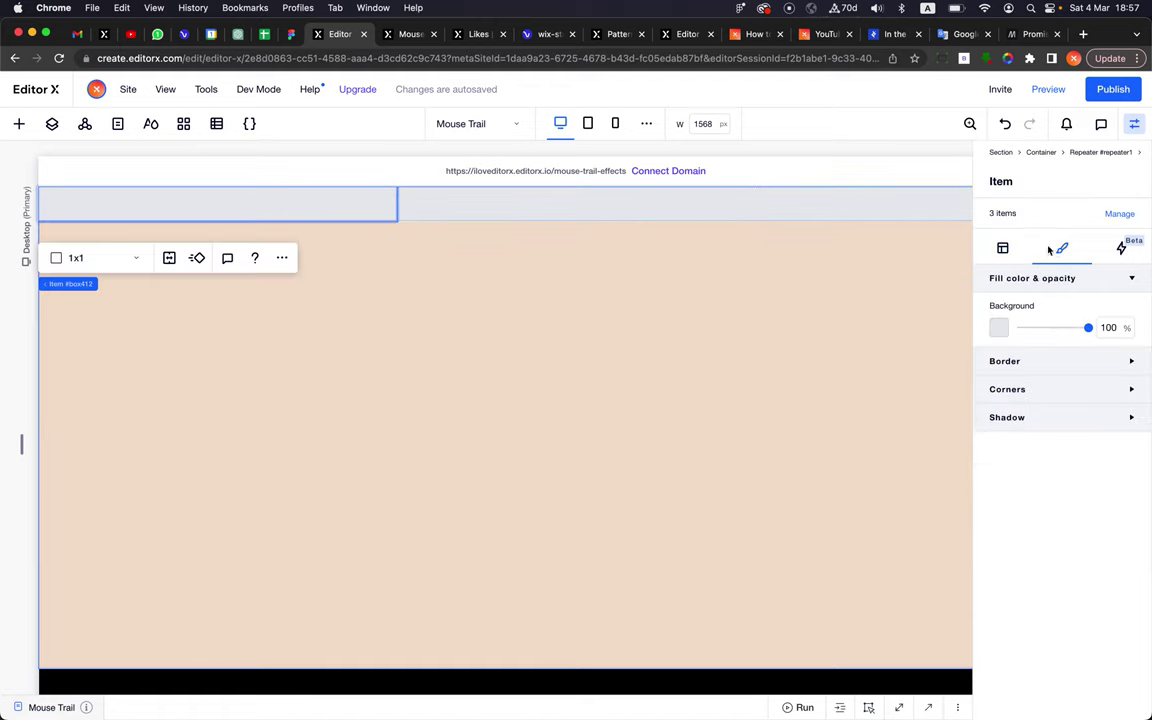
pyautogui.click(1000, 328)
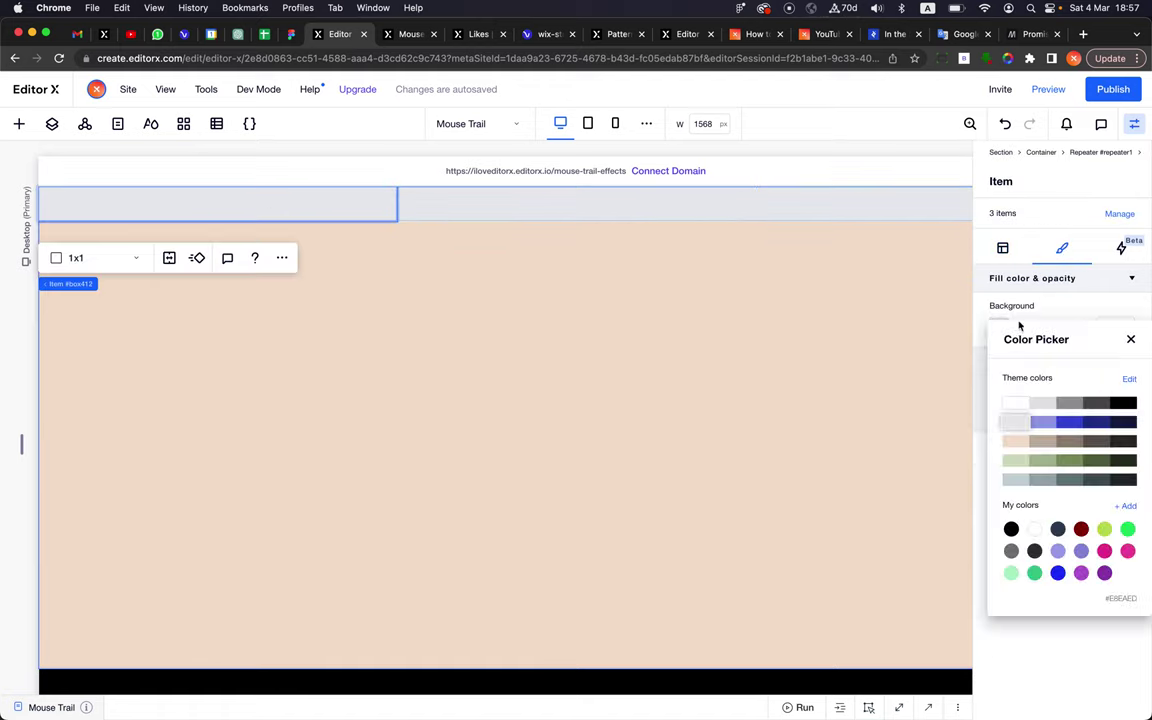
pyautogui.click(1126, 402)
pyautogui.click(1131, 340)
pyautogui.hscroll(5, 764, 213)
pyautogui.hscroll(-3, 765, 214)
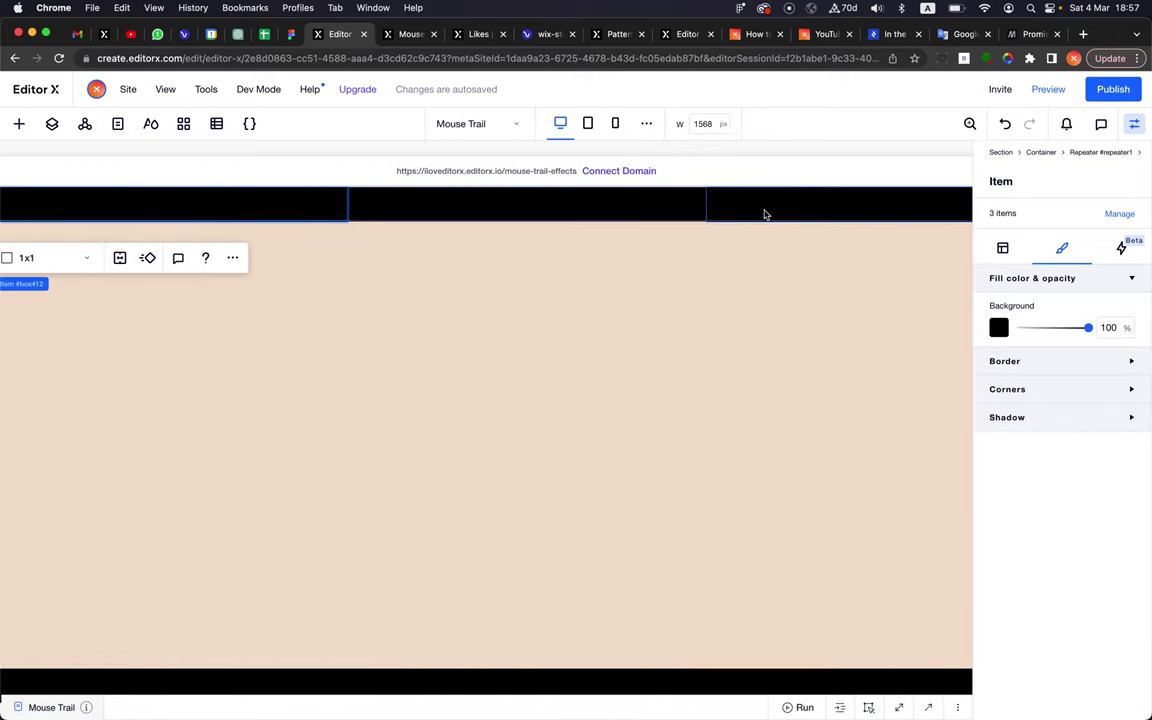
pyautogui.hscroll(-2, 705, 291)
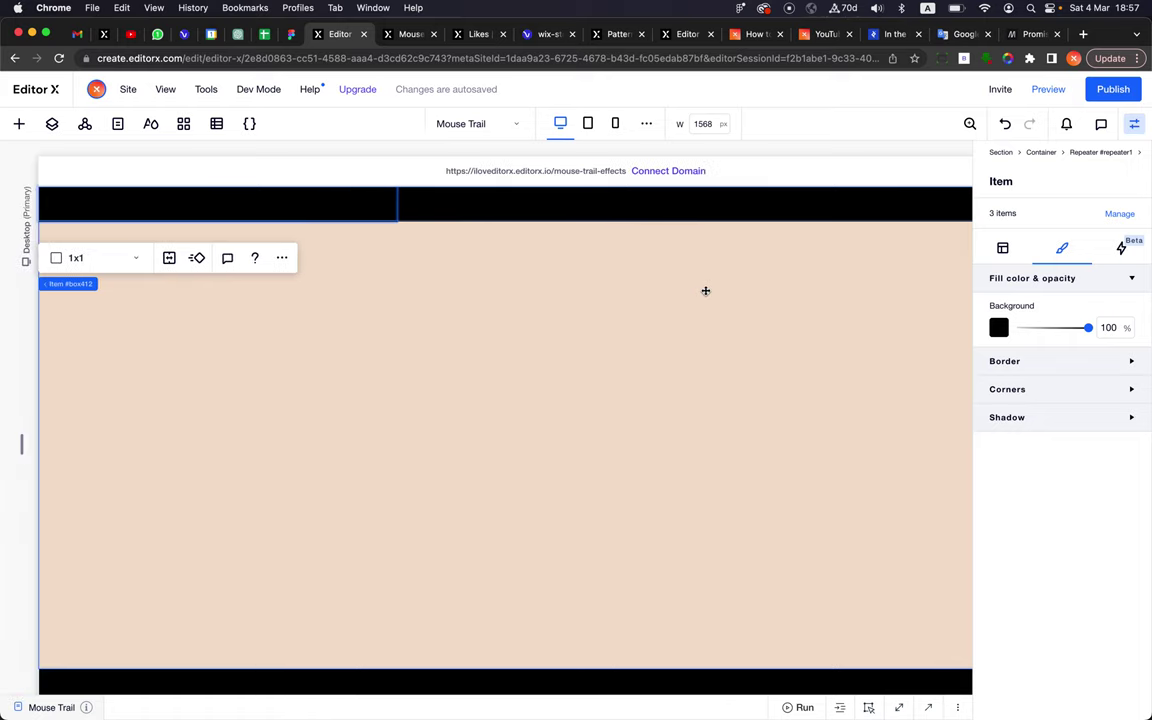
pyautogui.hscroll(5, 705, 291)
pyautogui.hscroll(-4, 705, 291)
pyautogui.click(705, 291)
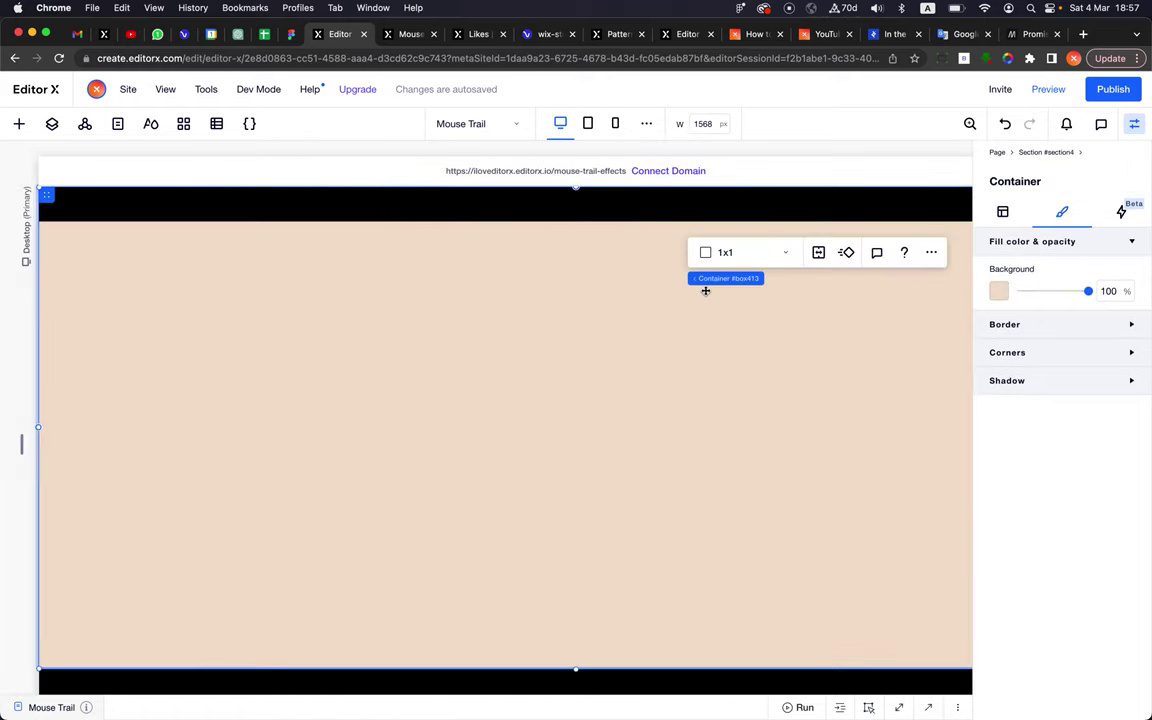
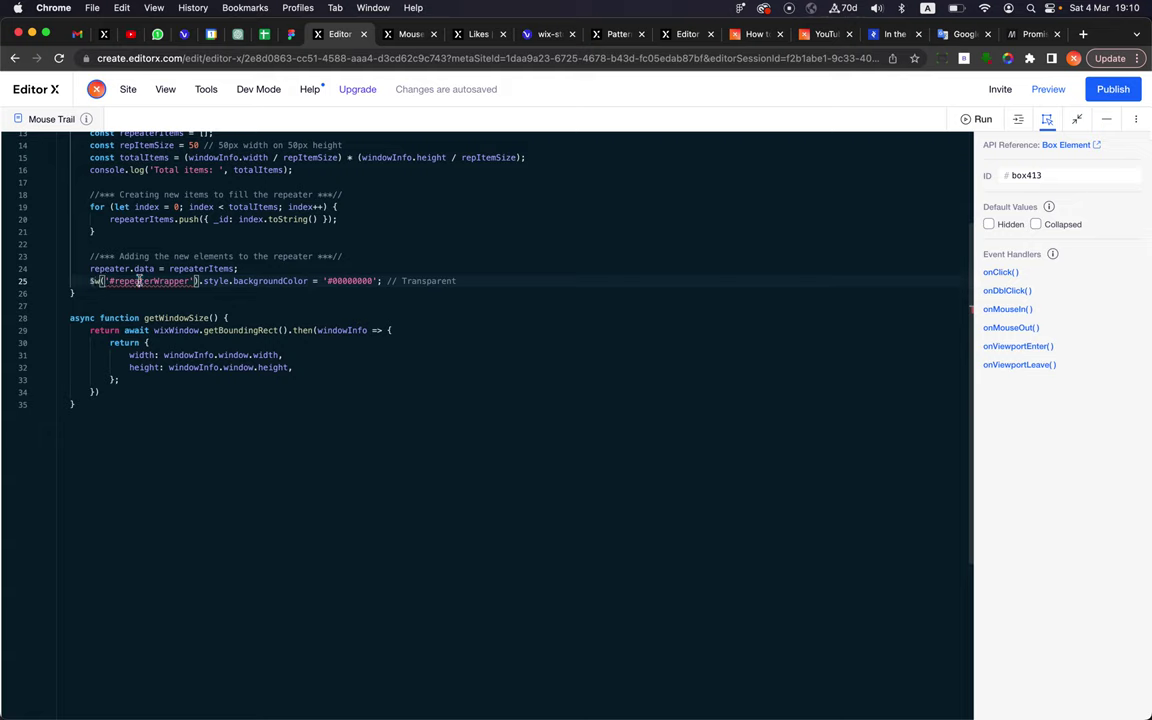
# - Copy the repeaterWrapper ID from the background-color line of the page code and minimize the code editor
pyautogui.doubleClick(139, 281)
pyautogui.hotkey('ctrl', 'c')
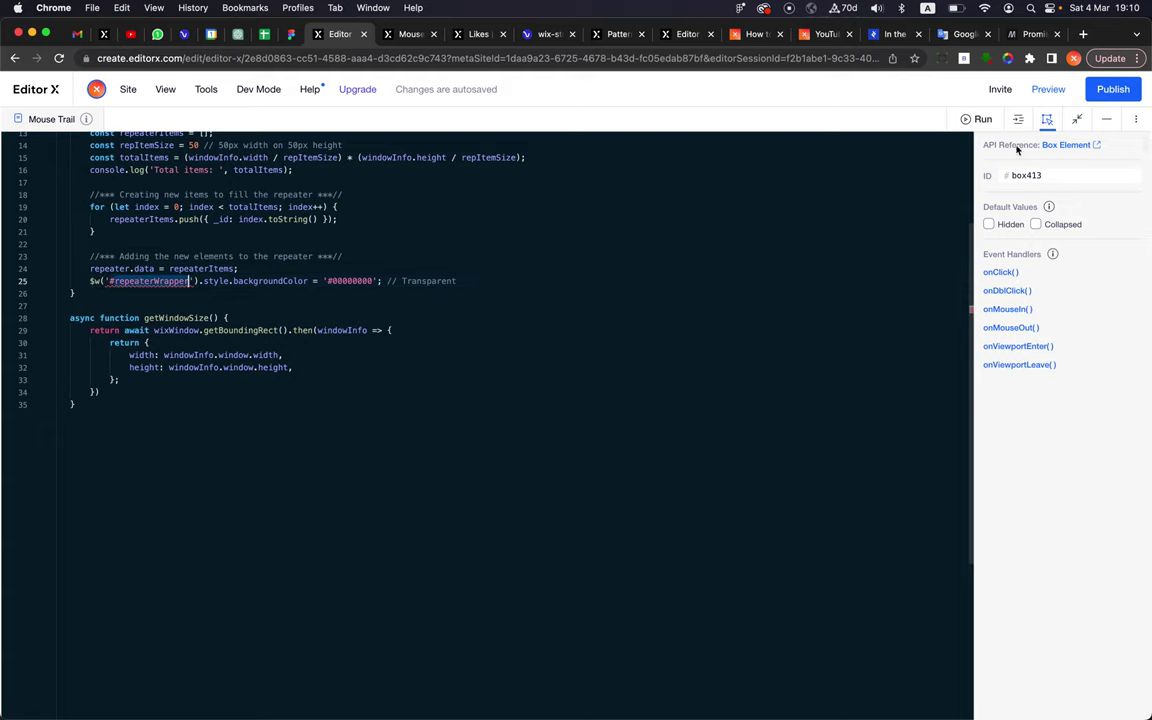
pyautogui.click(1106, 119)
pyautogui.scroll(-3, 648, 473)
# - Display element IDs in the layers list and delete the #repeaterWrappers container that holds the image and video box
pyautogui.click(612, 517)
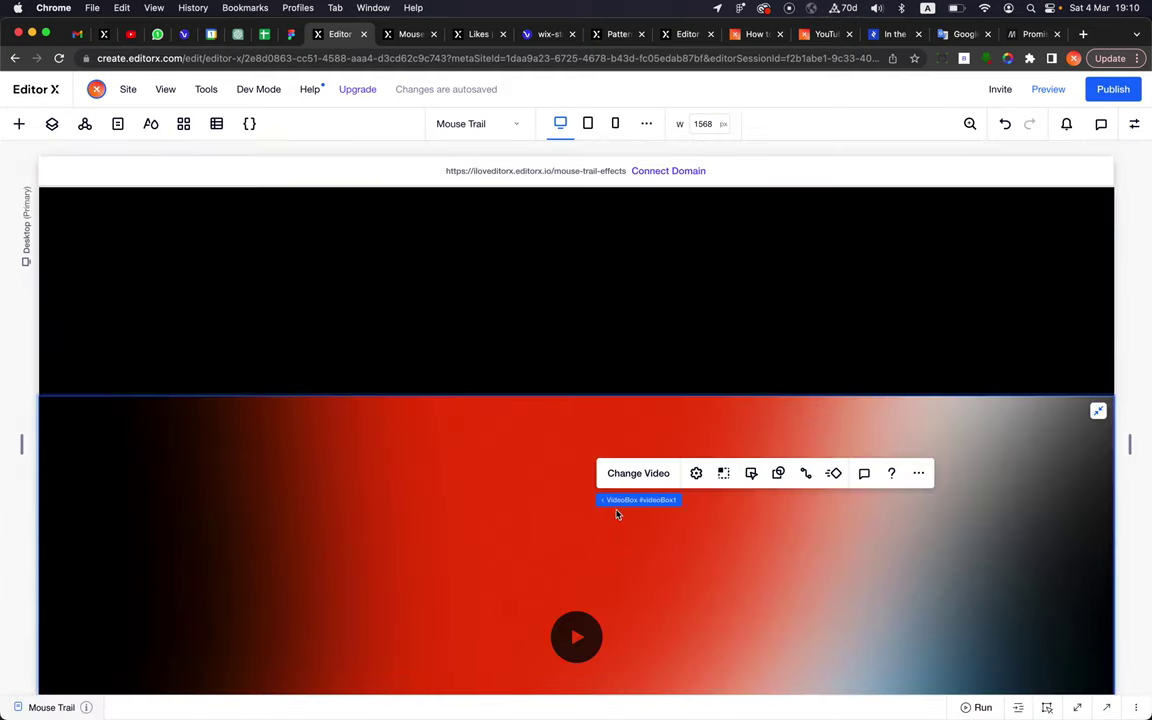
pyautogui.click(52, 127)
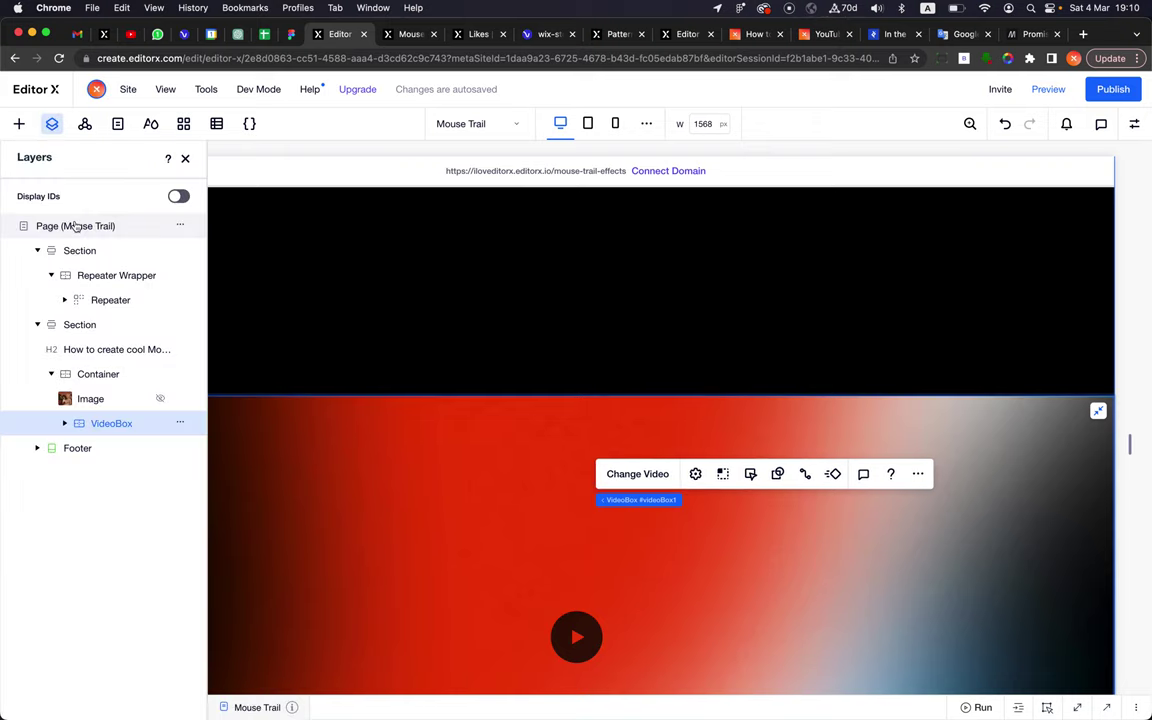
pyautogui.click(178, 196)
pyautogui.click(163, 375)
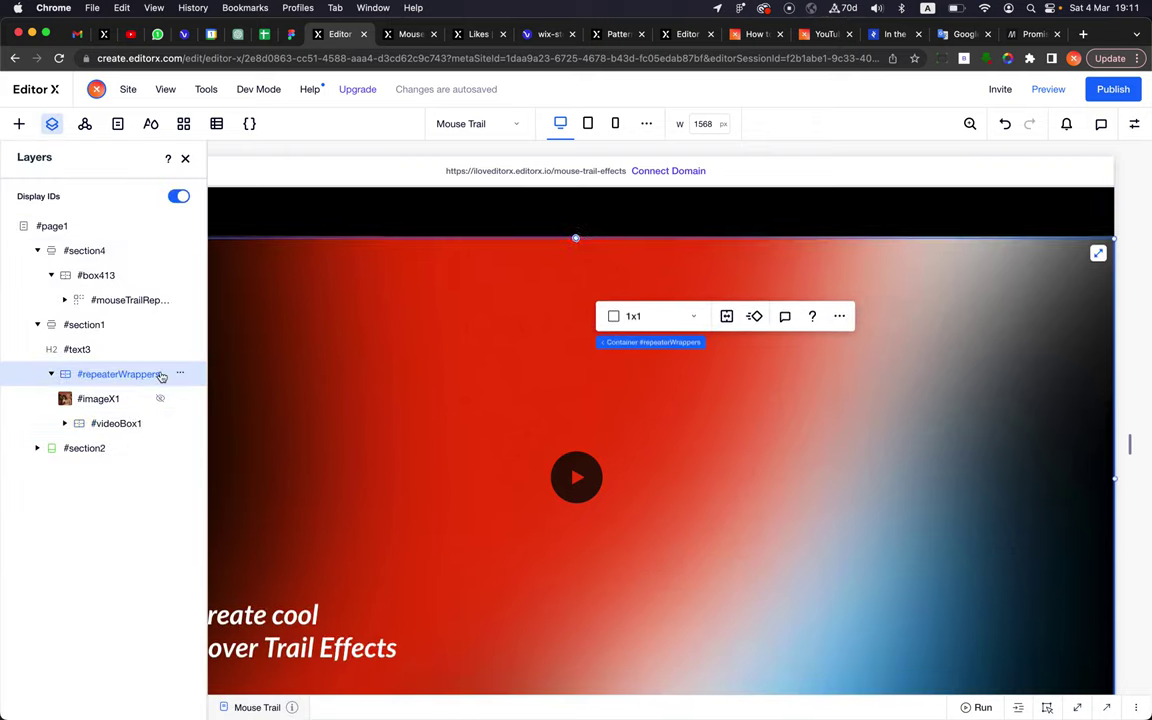
pyautogui.press('Delete')
pyautogui.click(185, 158)
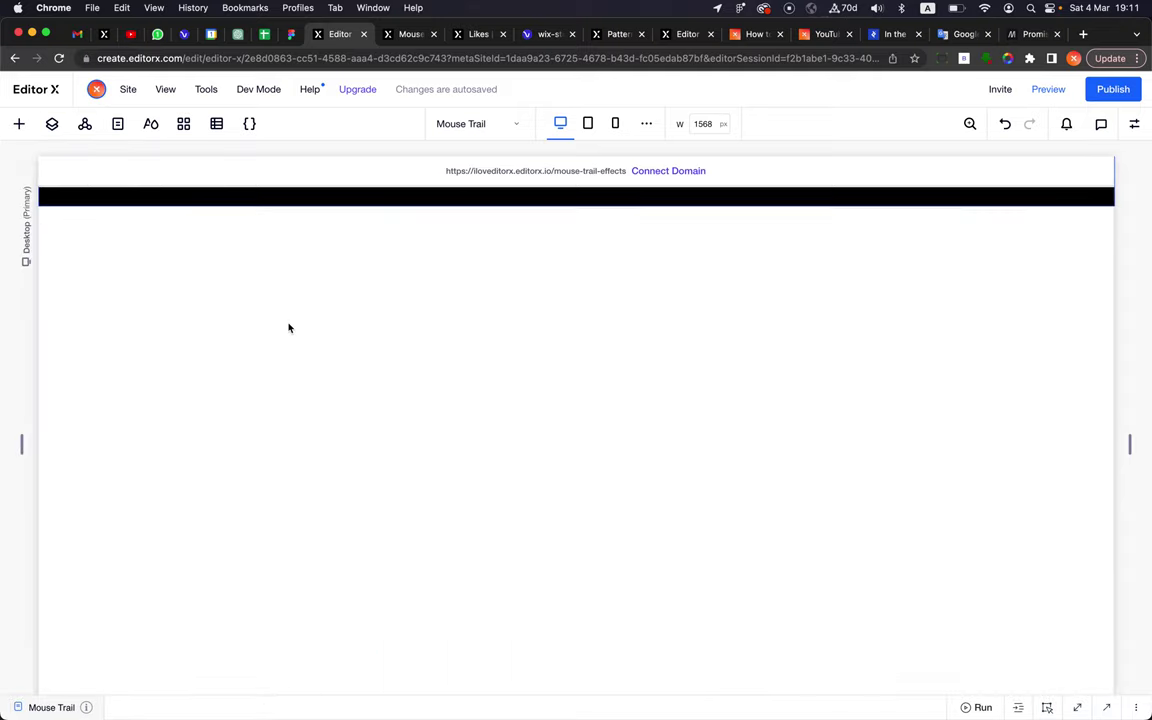
# - Change the ID of the container around the black repeater from box413 to the copied repeaterWrapper
pyautogui.click(450, 342)
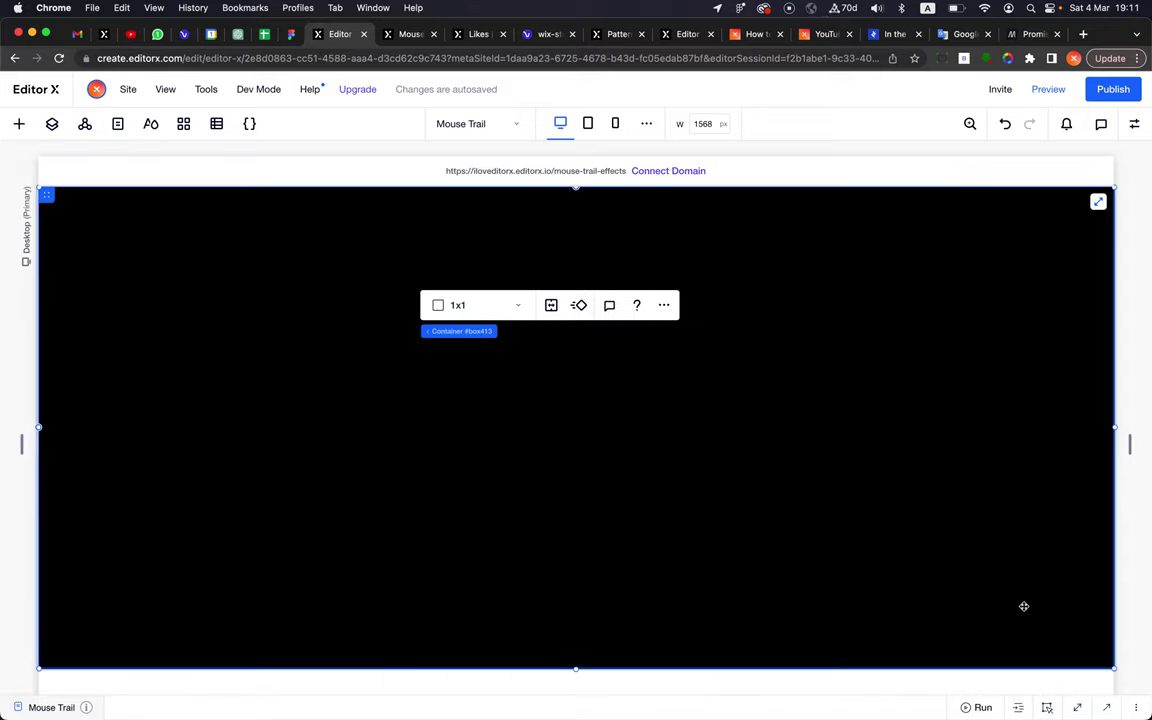
pyautogui.click(1047, 707)
pyautogui.click(1069, 447)
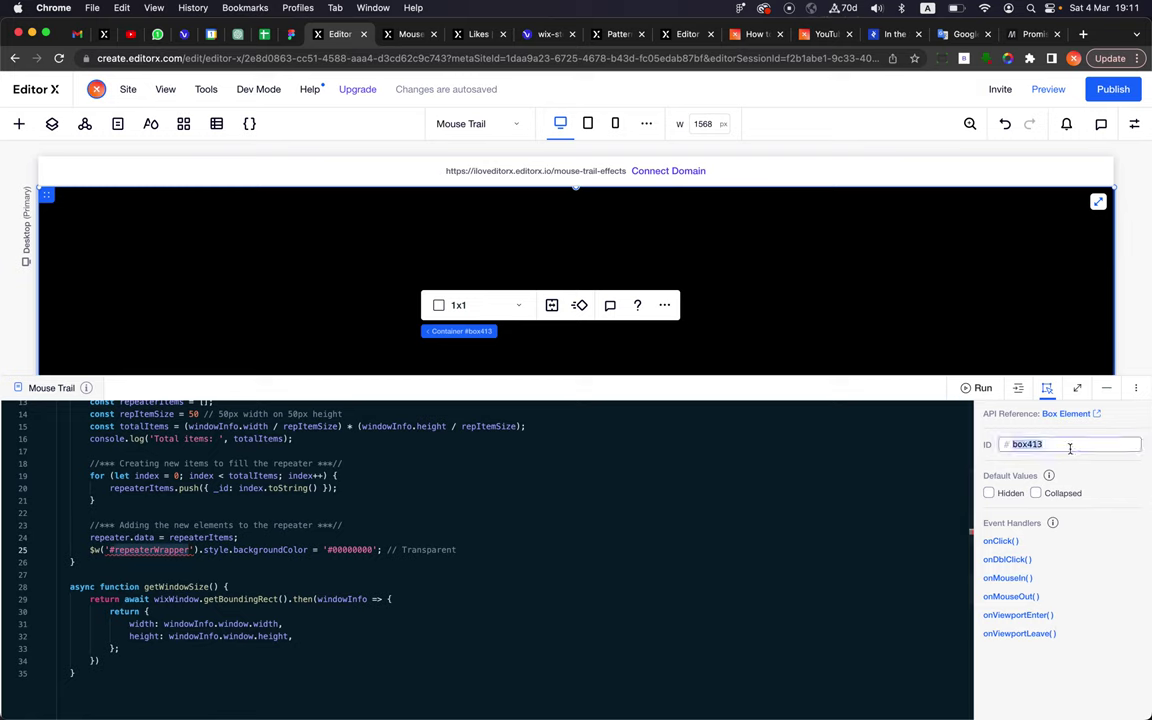
pyautogui.hotkey('ctrl', 'v')
pyautogui.press('Return')
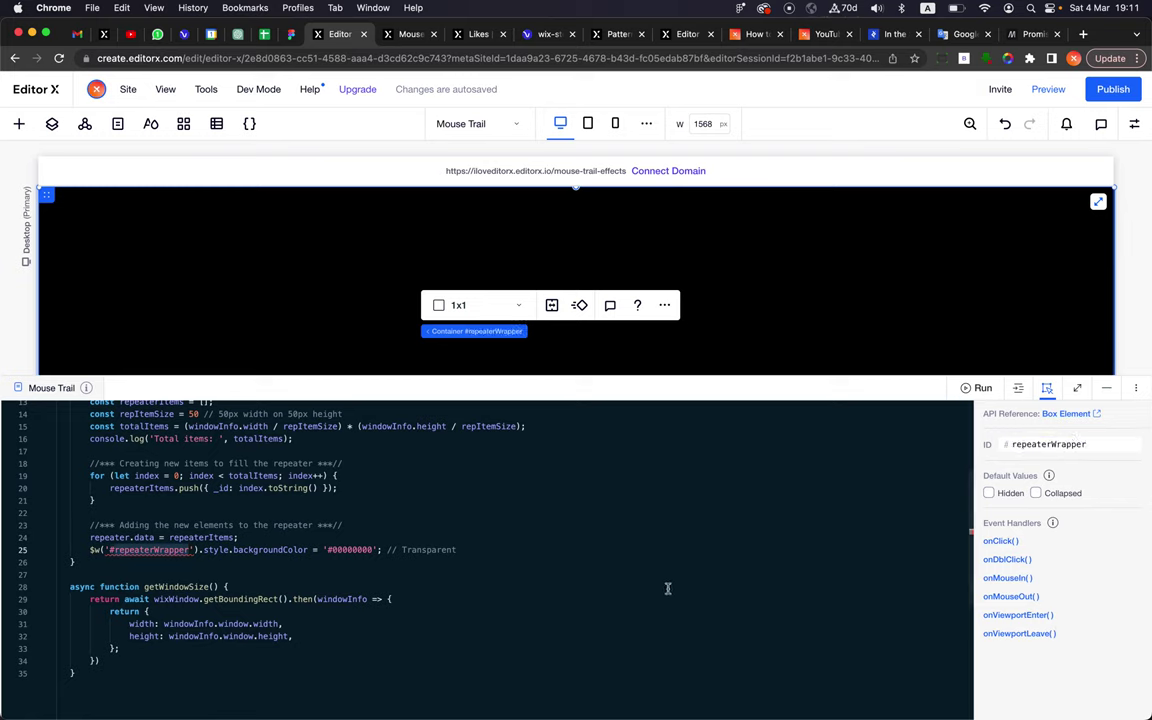
# - Examine the code line that makes the repeaterWrapper background transparent, its '#00000000' color value and the surrounding repeater code
pyautogui.click(261, 580)
pyautogui.moveTo(90, 550); pyautogui.dragTo(157, 550)
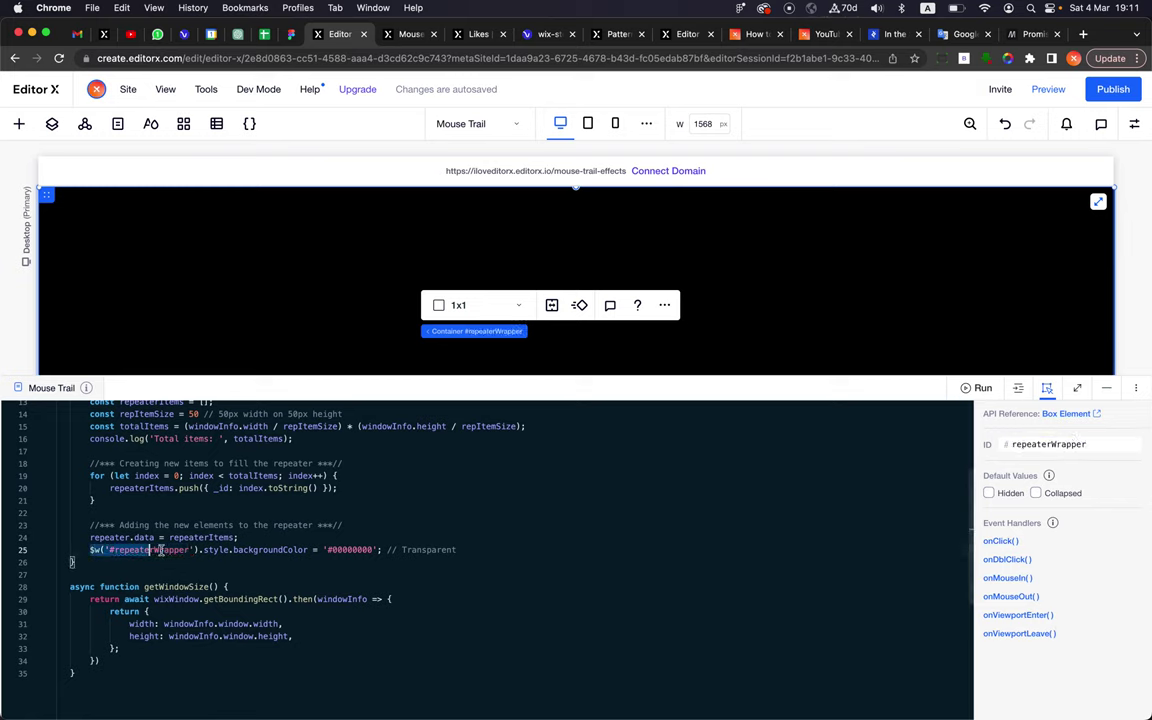
pyautogui.click(264, 550)
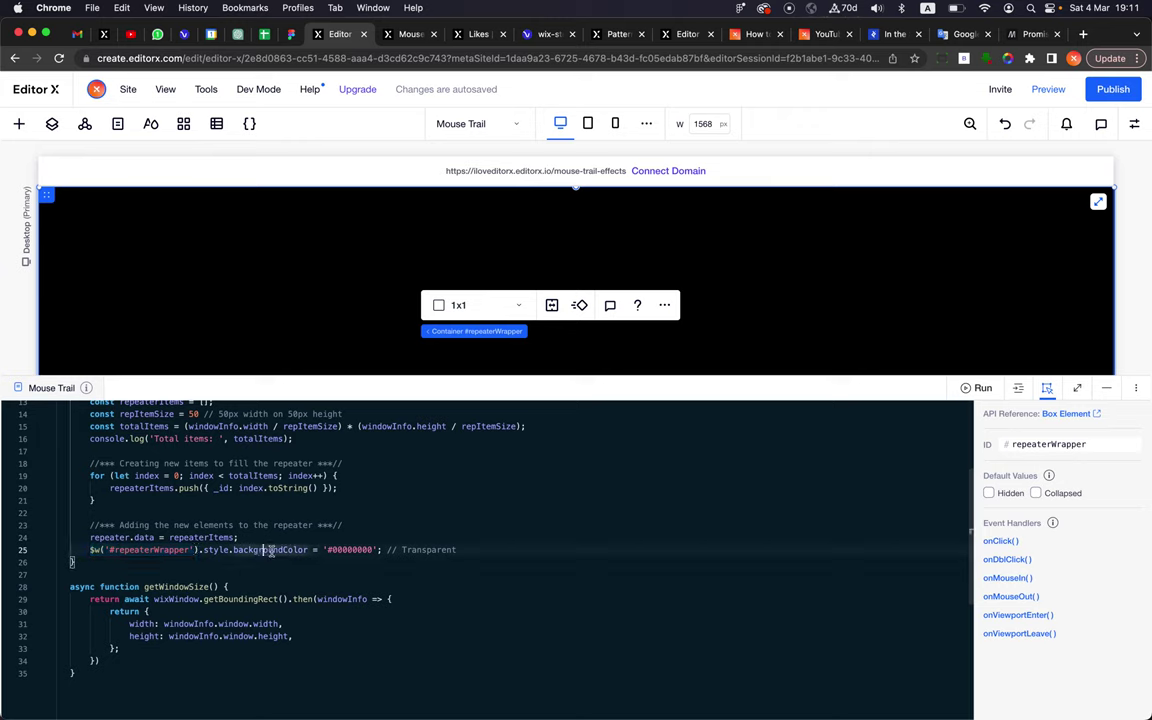
pyautogui.doubleClick(357, 550)
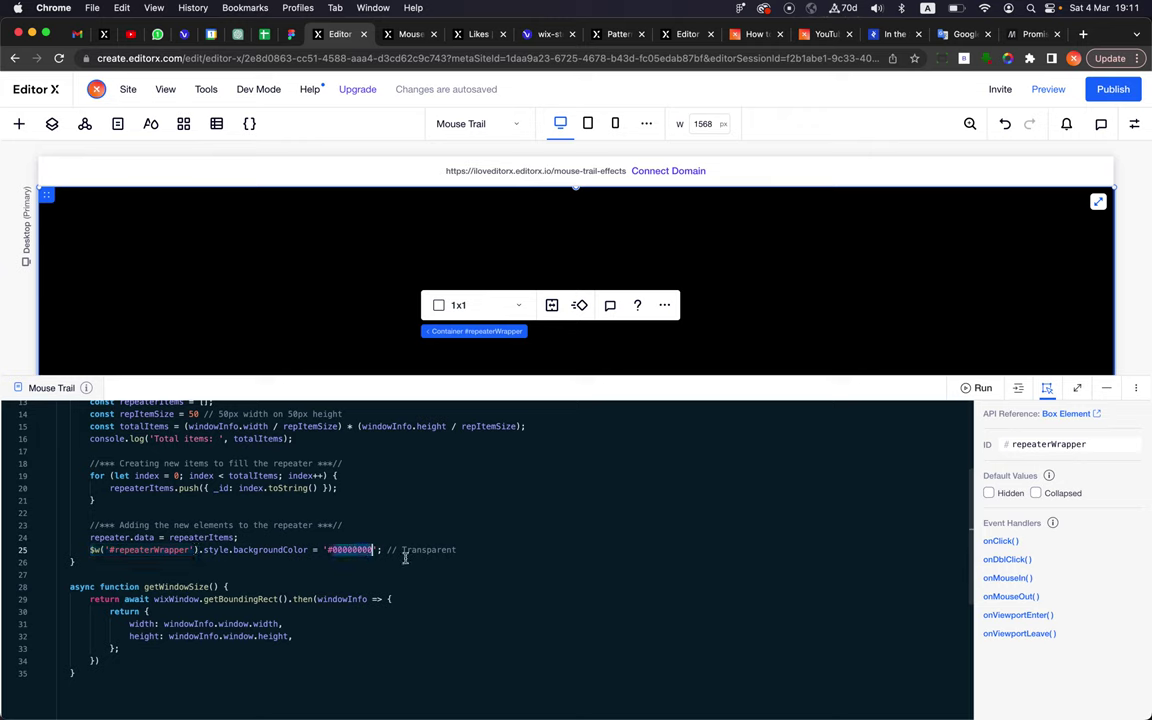
pyautogui.moveTo(373, 550); pyautogui.dragTo(359, 552)
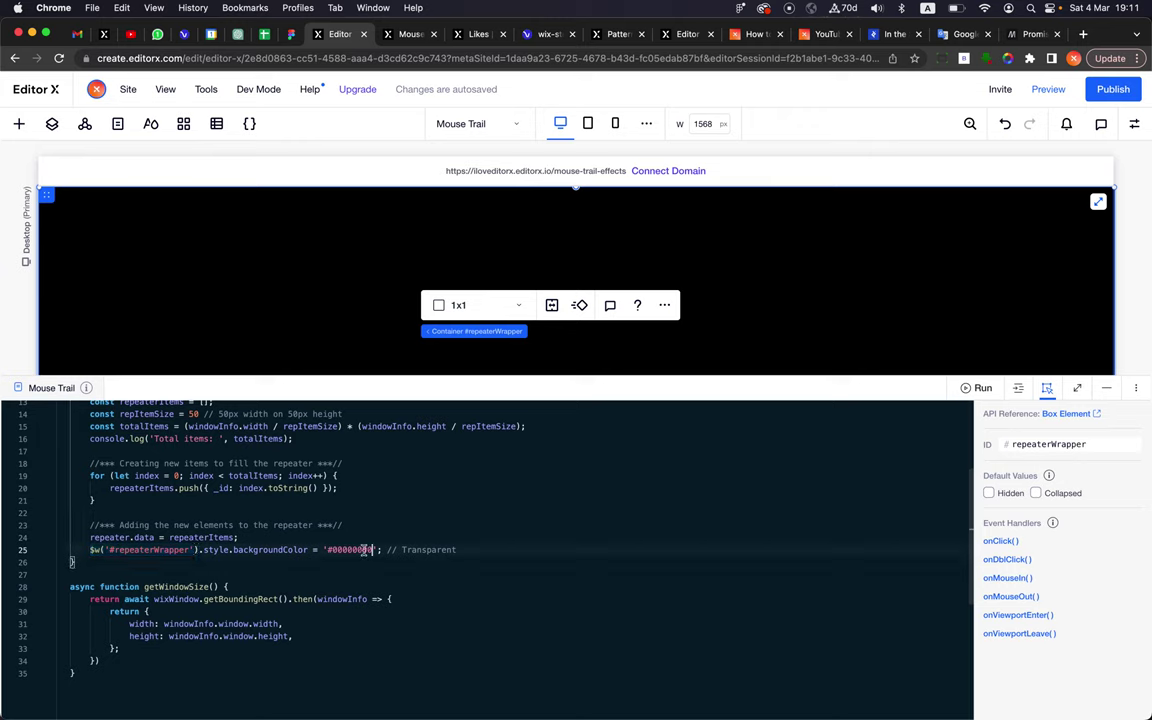
pyautogui.click(399, 565)
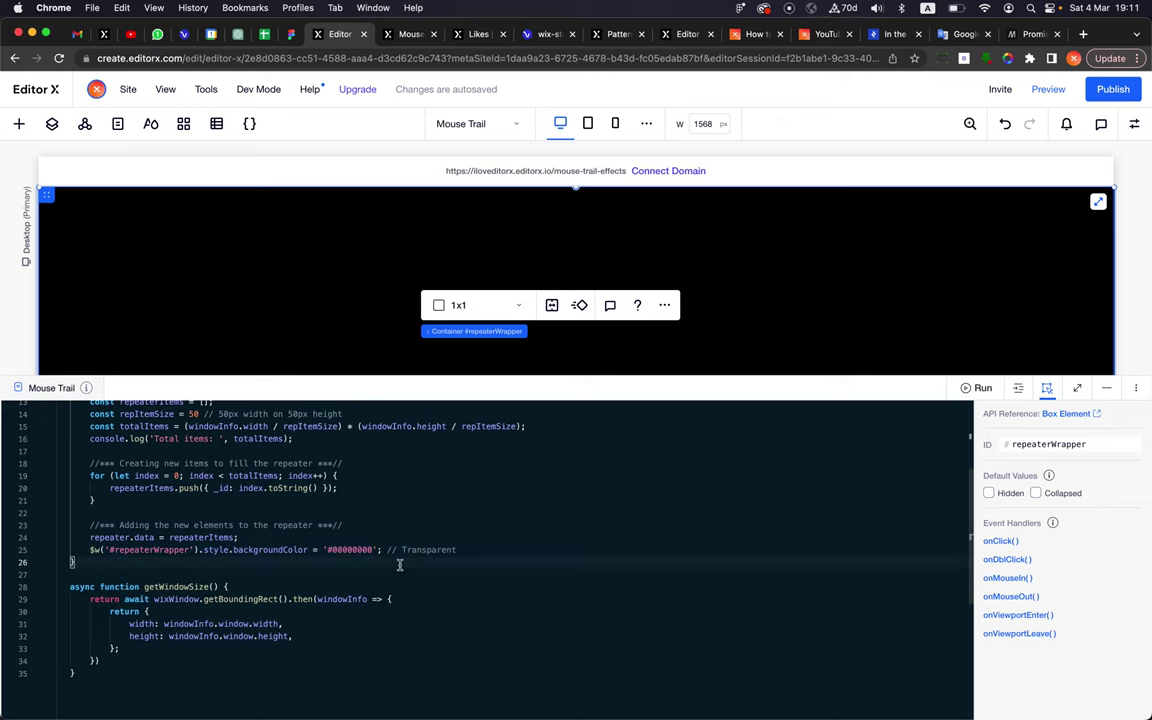
pyautogui.scroll(5, 375, 555)
pyautogui.scroll(-4, 375, 555)
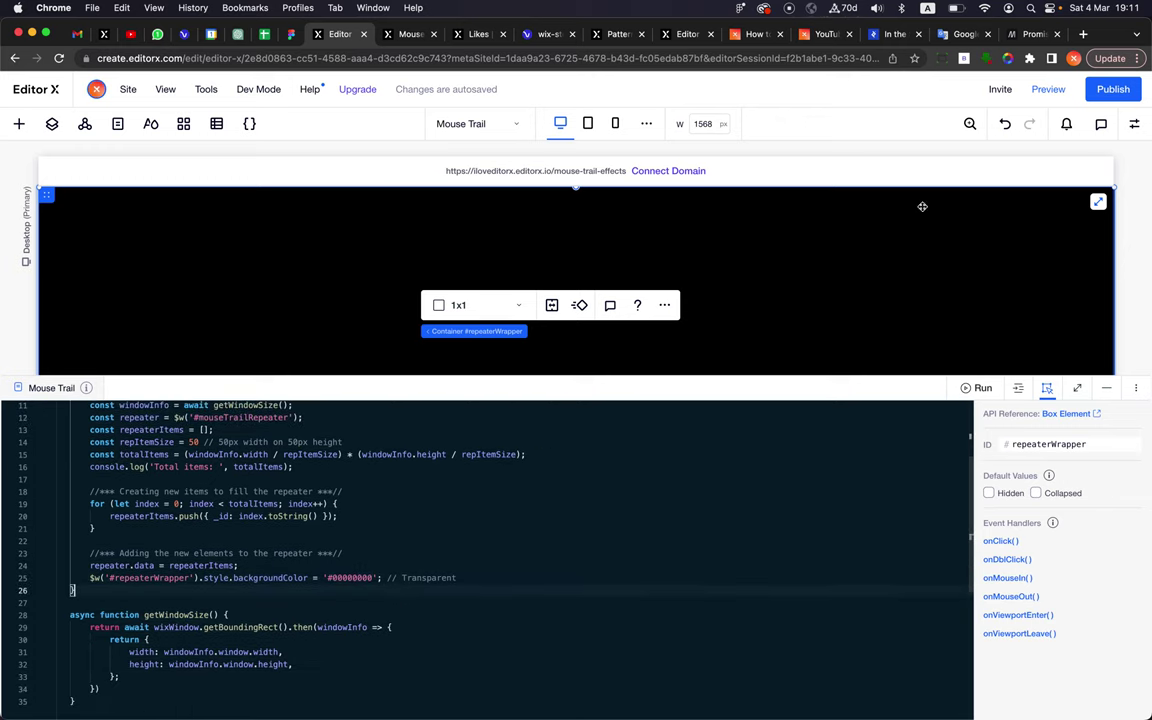
# - Publish the site and reload the live mouse-trail-effects page to test the hover trail over the black section
pyautogui.click(1116, 88)
pyautogui.click(1106, 390)
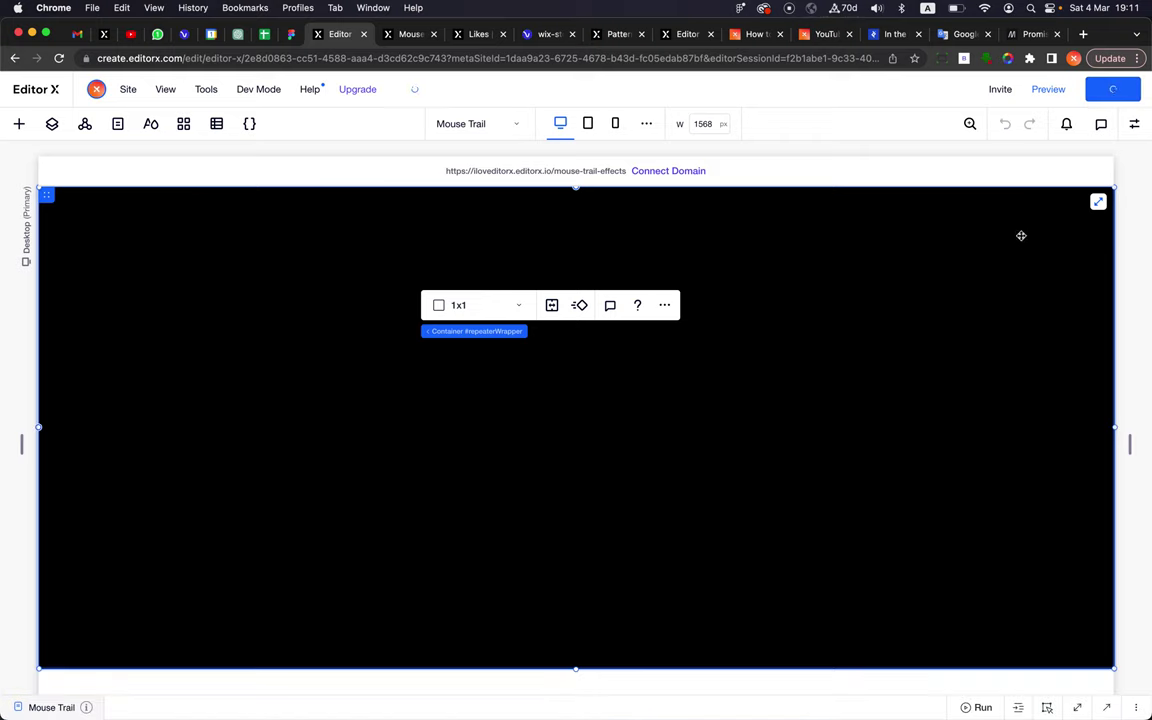
pyautogui.click(1135, 124)
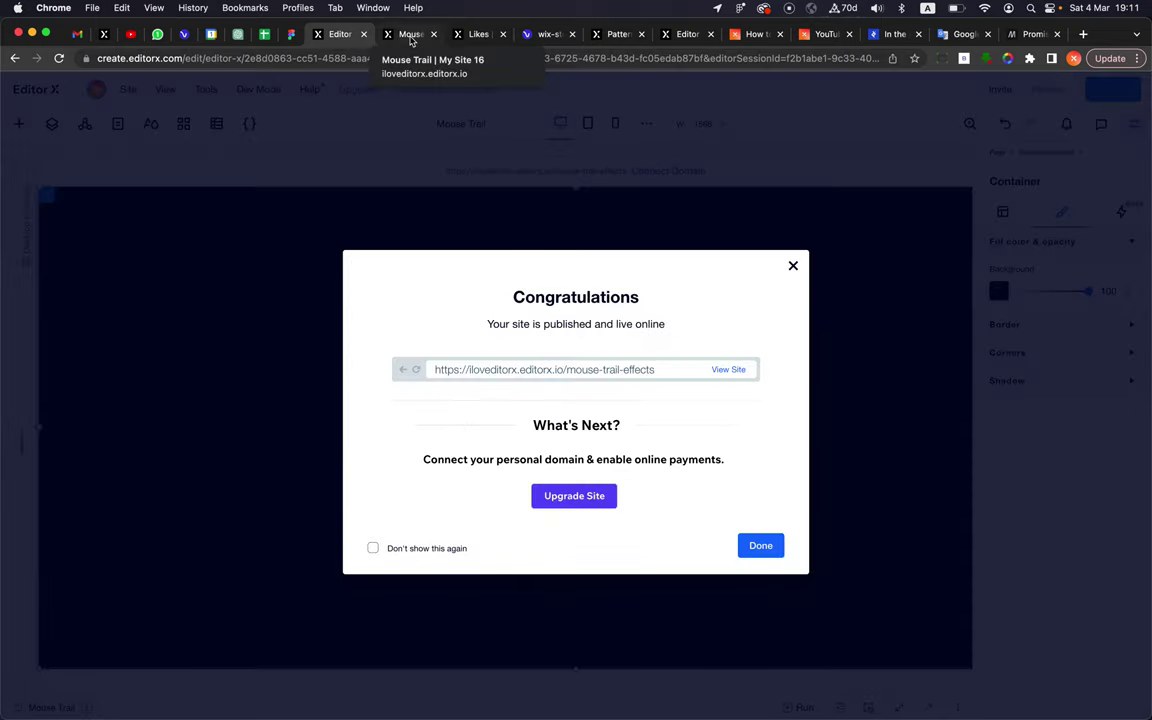
pyautogui.click(411, 37)
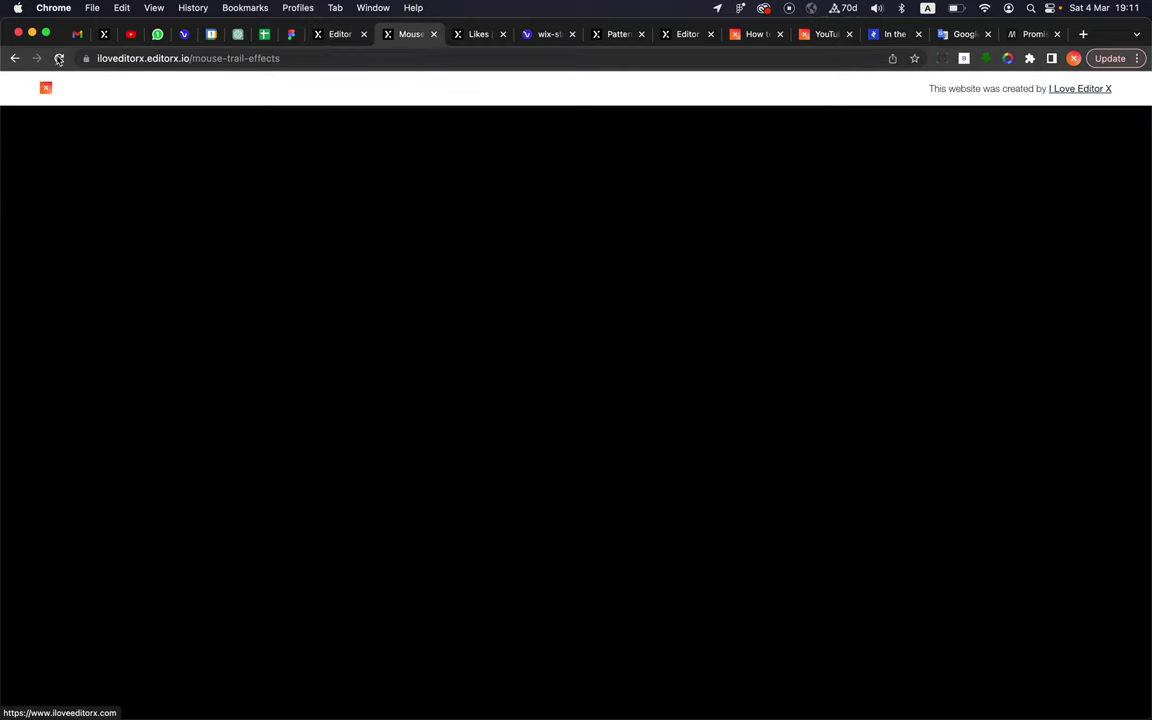
pyautogui.press('super+r')
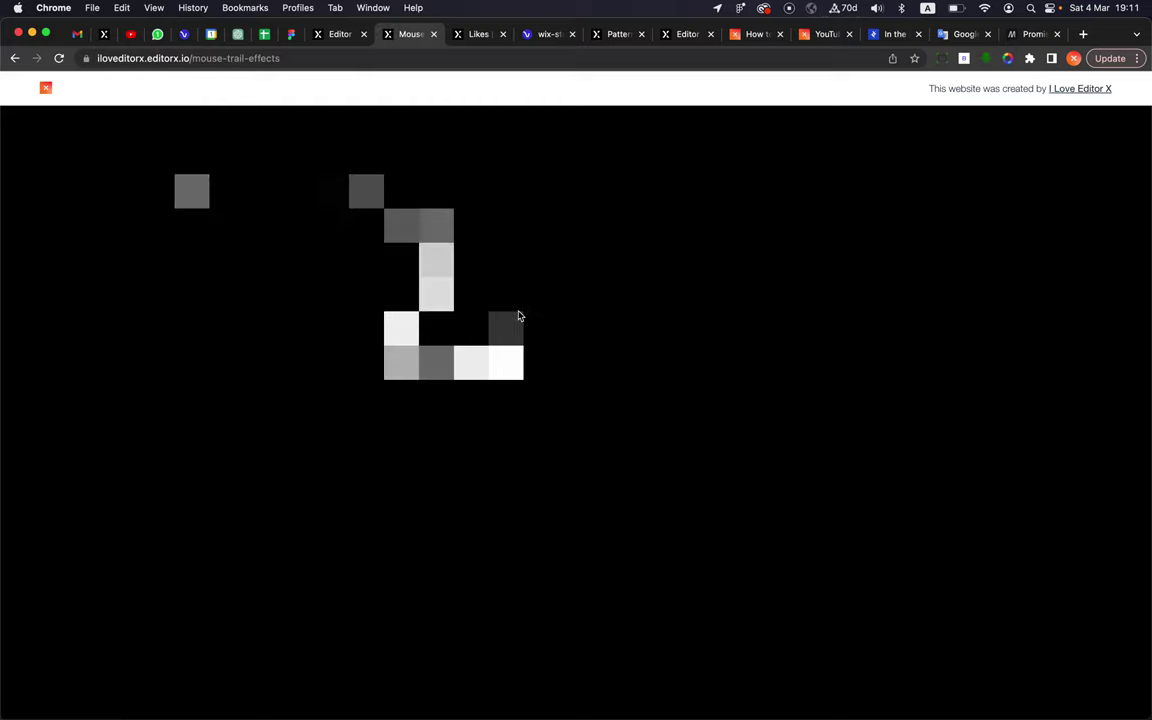
pyautogui.click(60, 58)
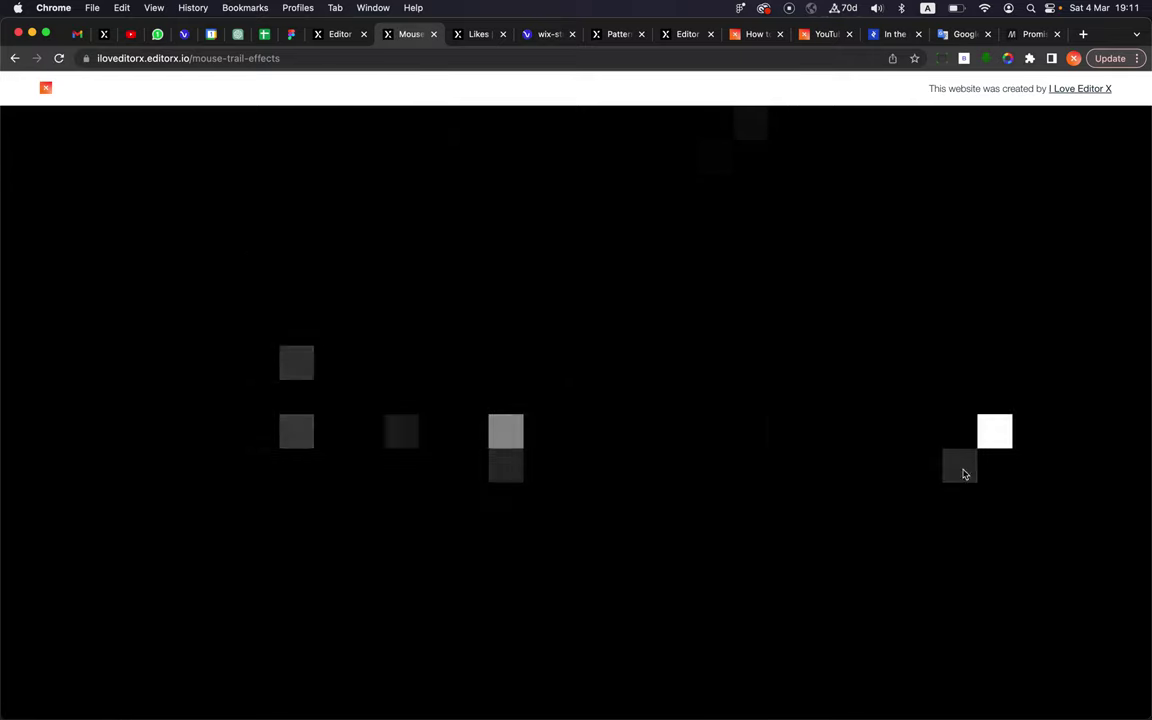
# - Return to the editor, hide the element IDs in the layers list and add an image to the section holding the Repeater Wrapper
pyautogui.click(337, 37)
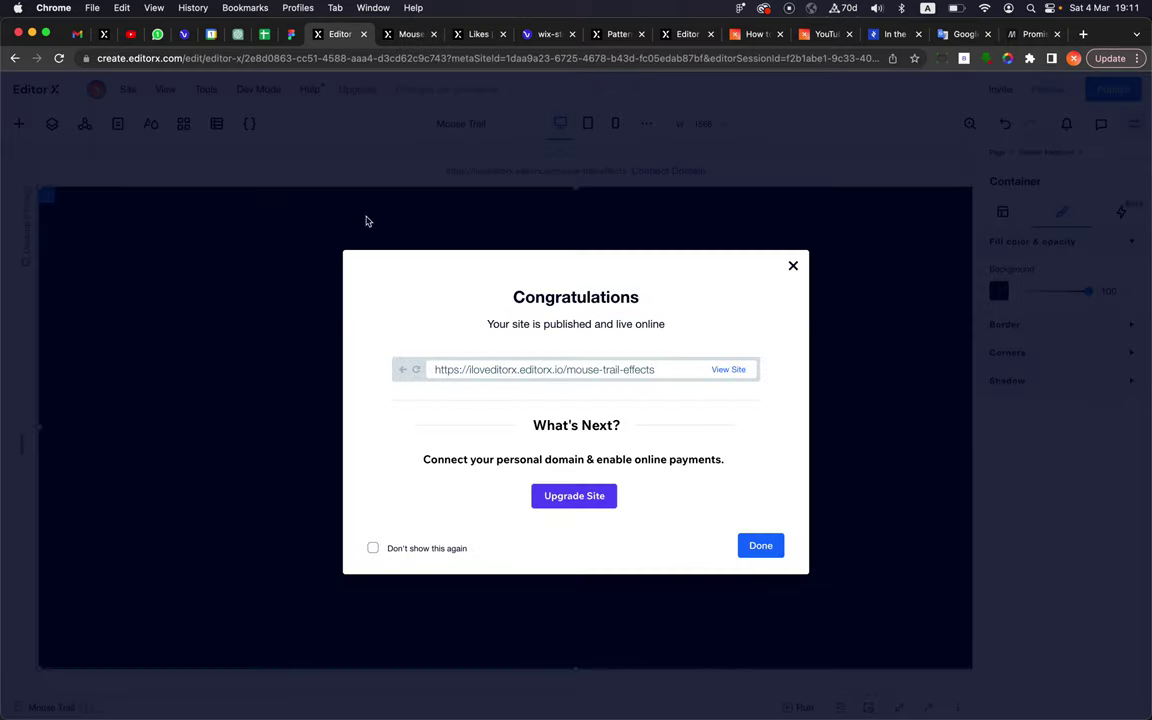
pyautogui.click(382, 225)
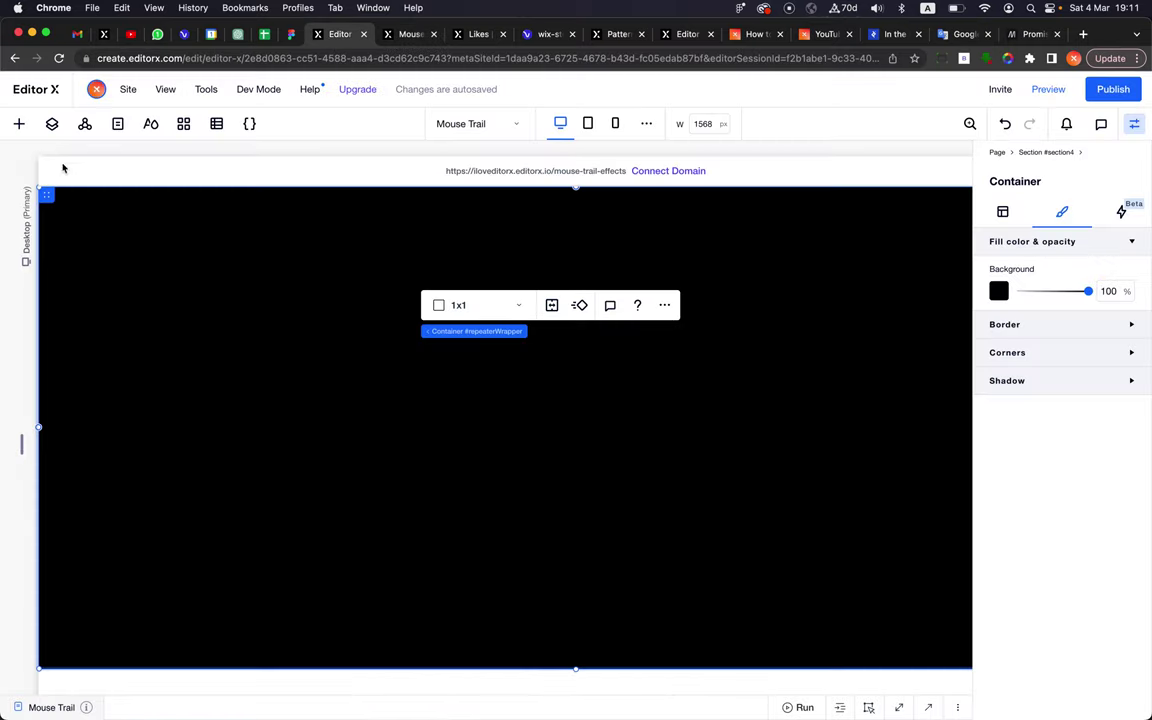
pyautogui.click(53, 124)
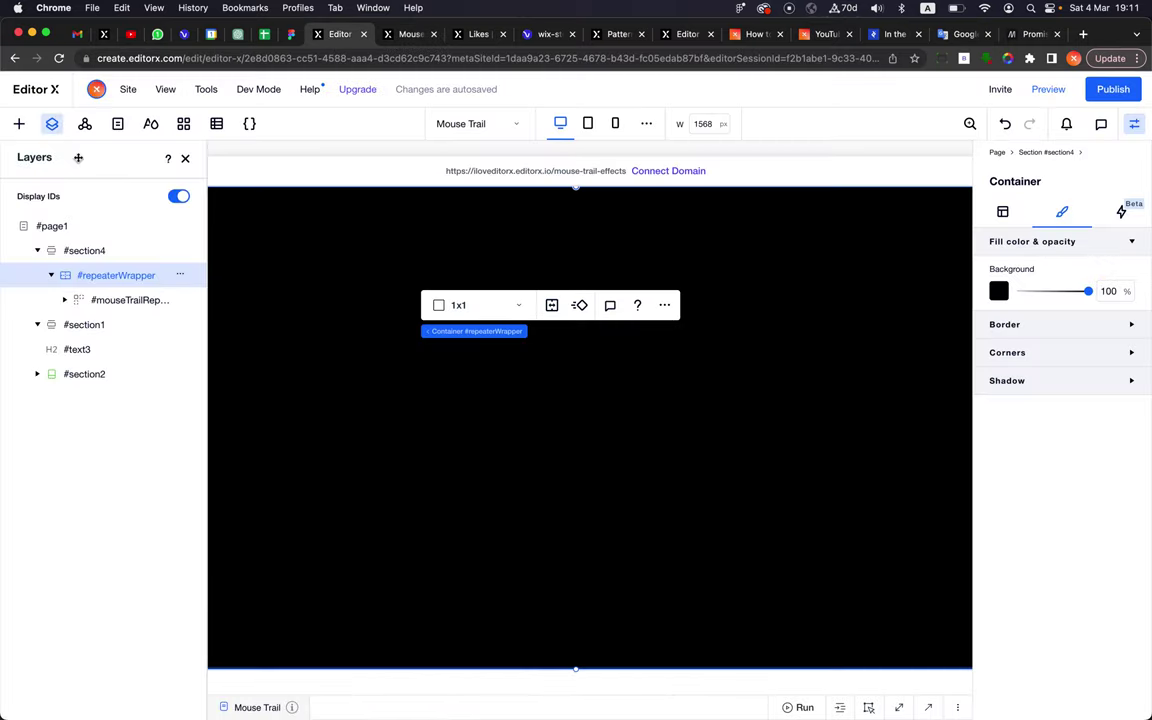
pyautogui.click(51, 275)
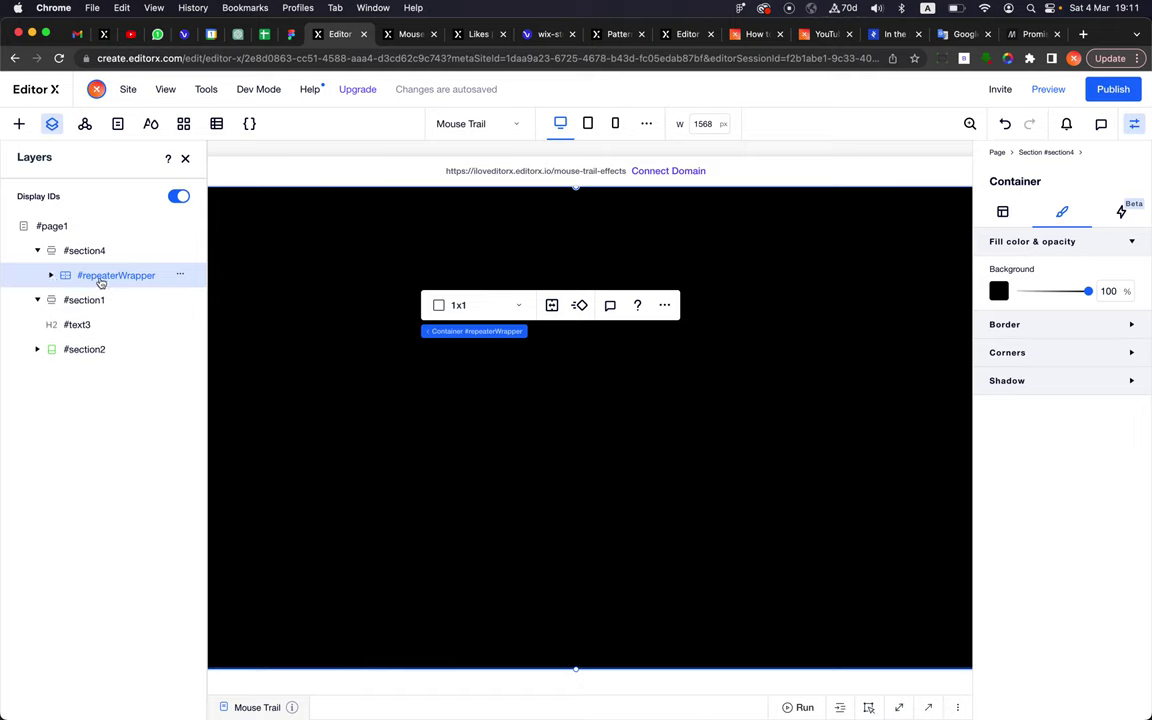
pyautogui.click(178, 196)
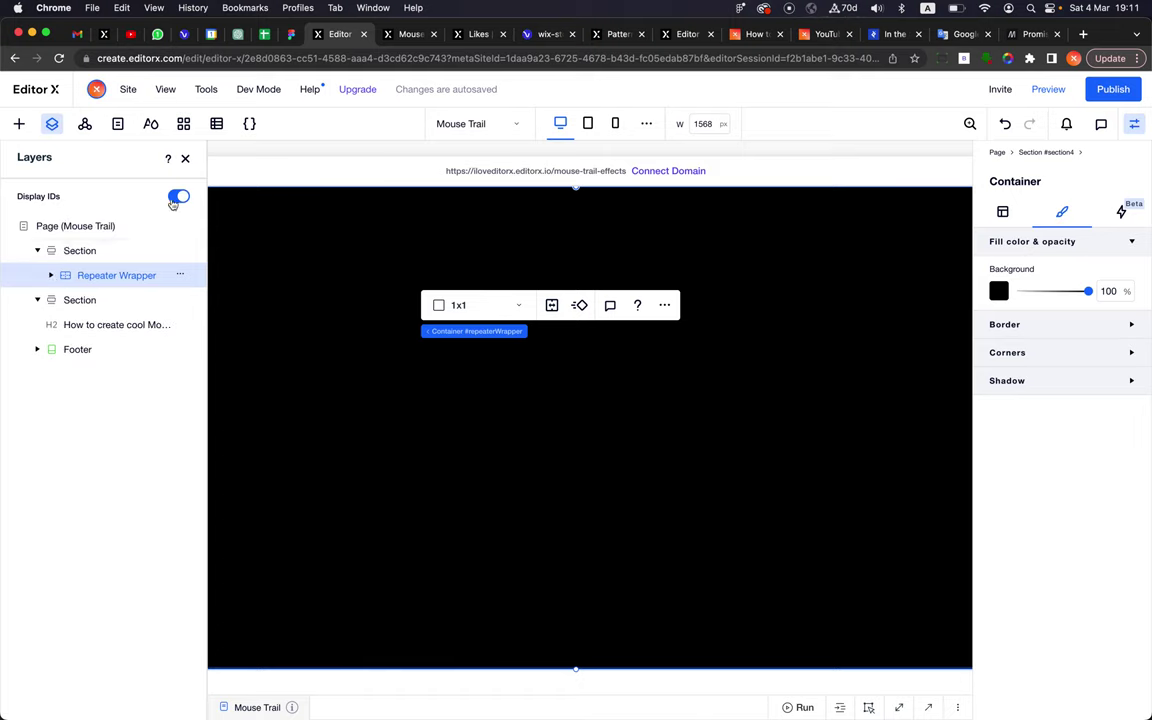
pyautogui.click(88, 252)
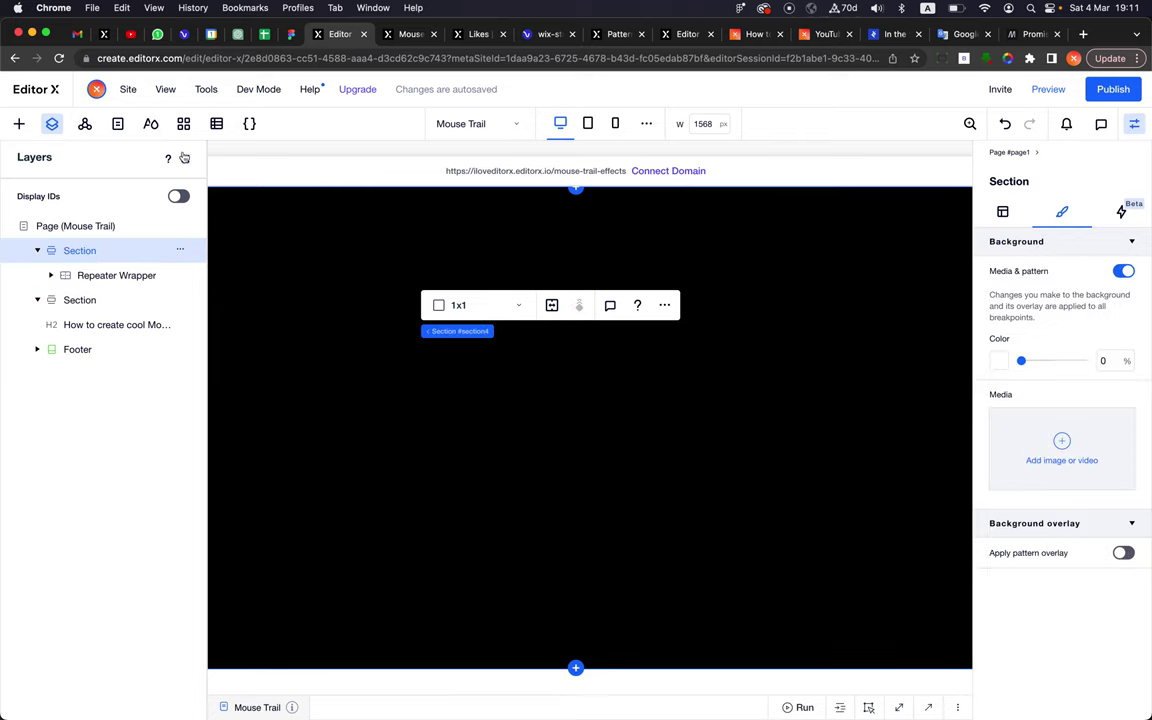
pyautogui.click(19, 124)
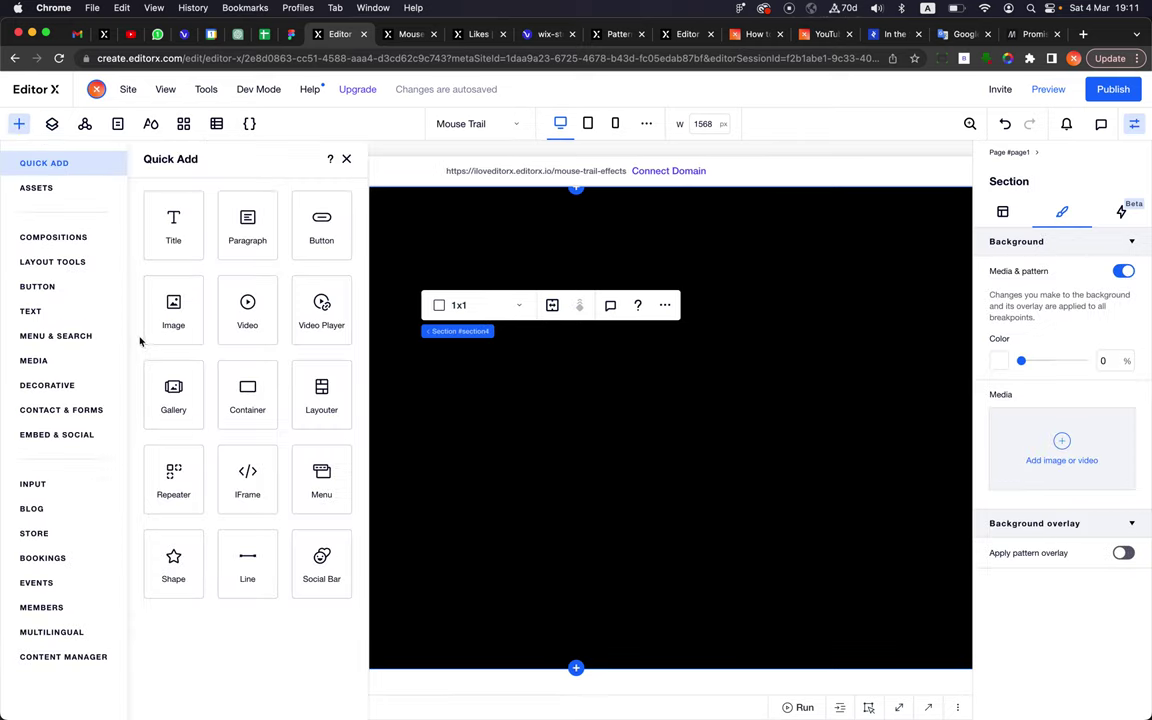
pyautogui.press('Escape')
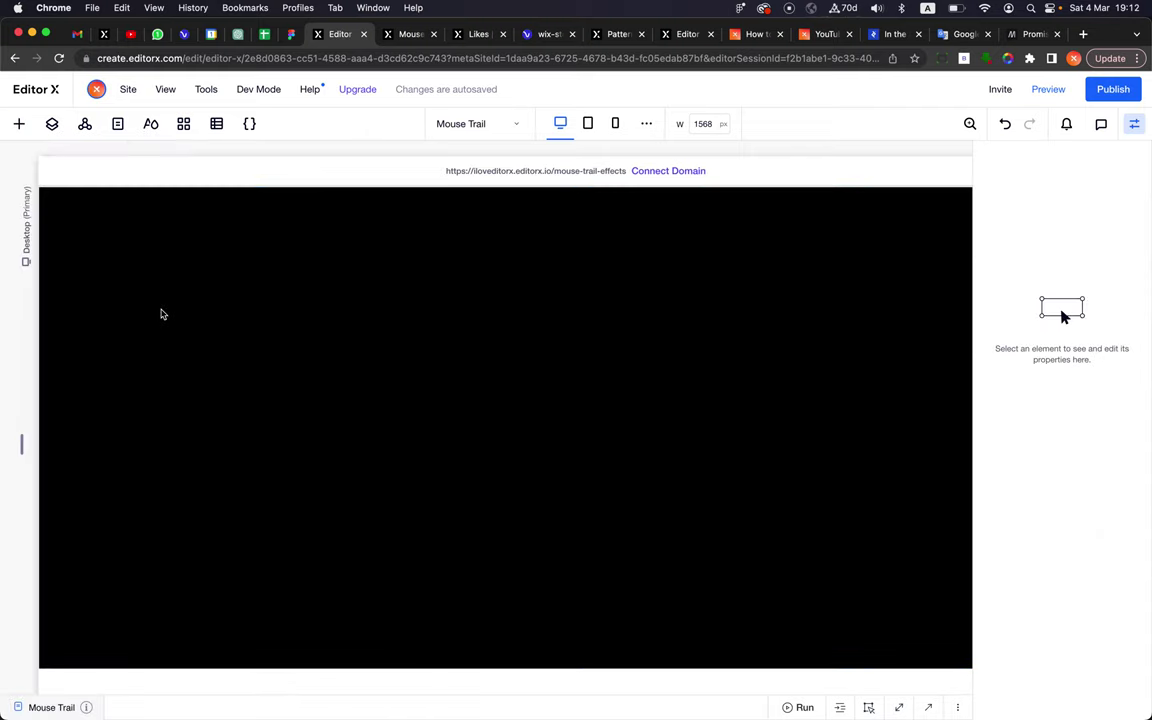
# - Stretch the image to fill the section and replace it with the Media from Wix photo of four smiling women
pyautogui.click(53, 123)
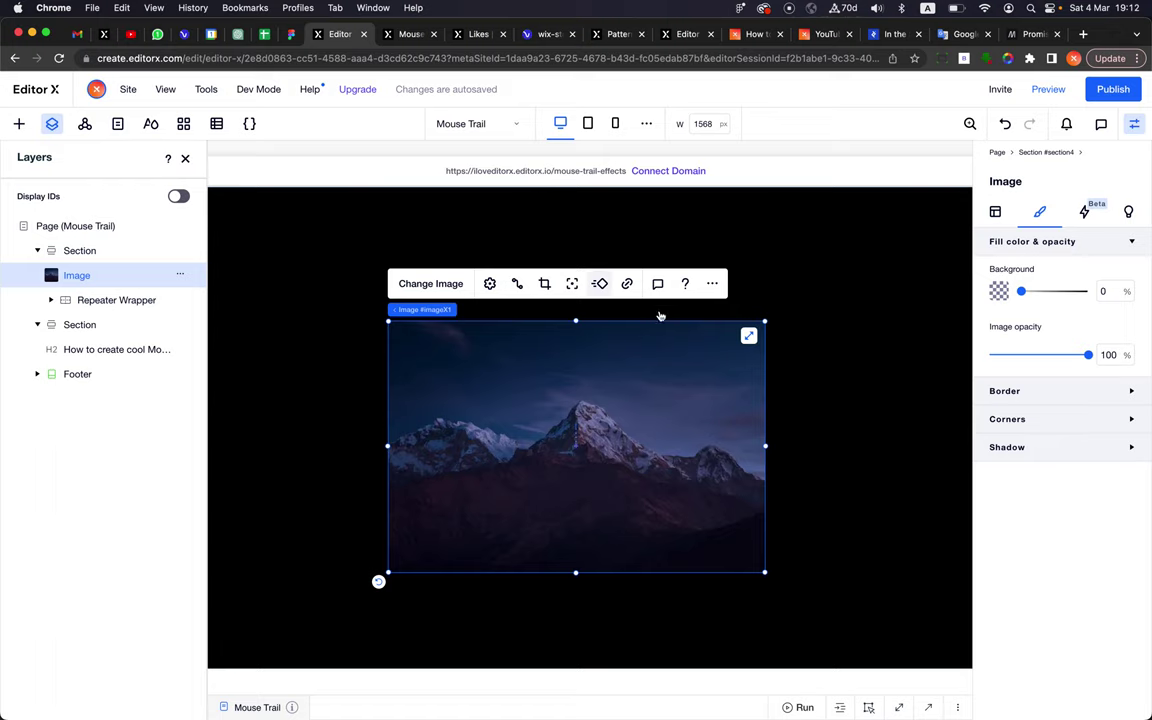
pyautogui.click(748, 337)
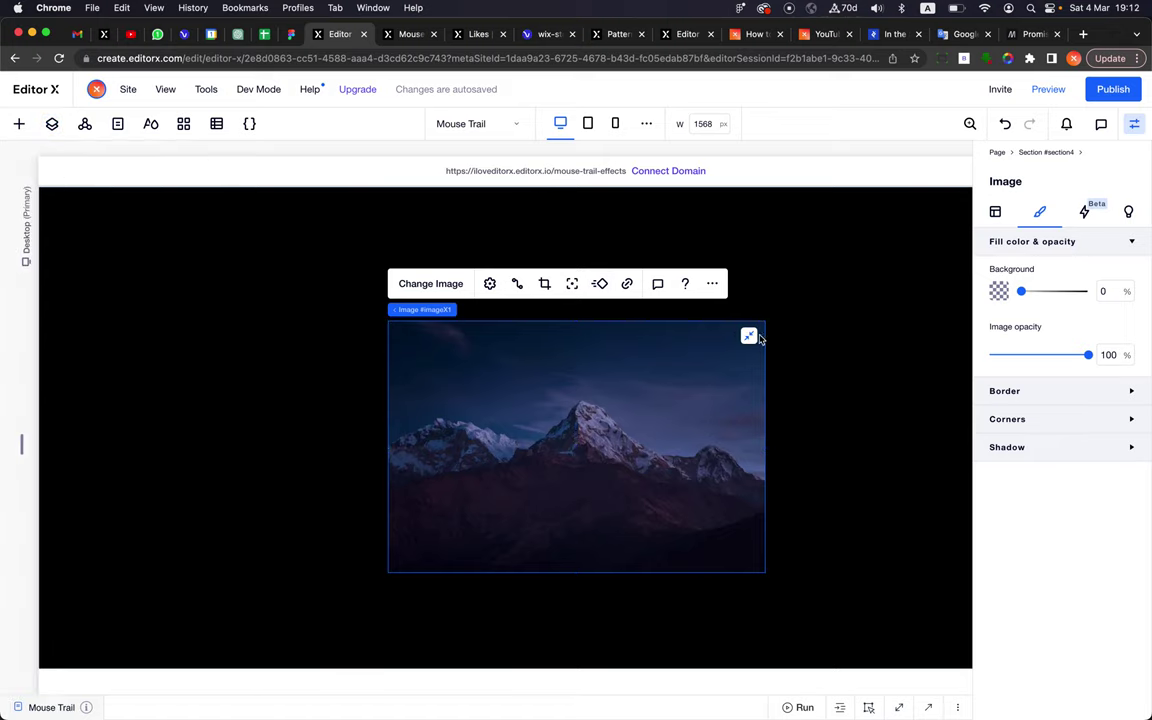
pyautogui.click(748, 335)
pyautogui.click(460, 306)
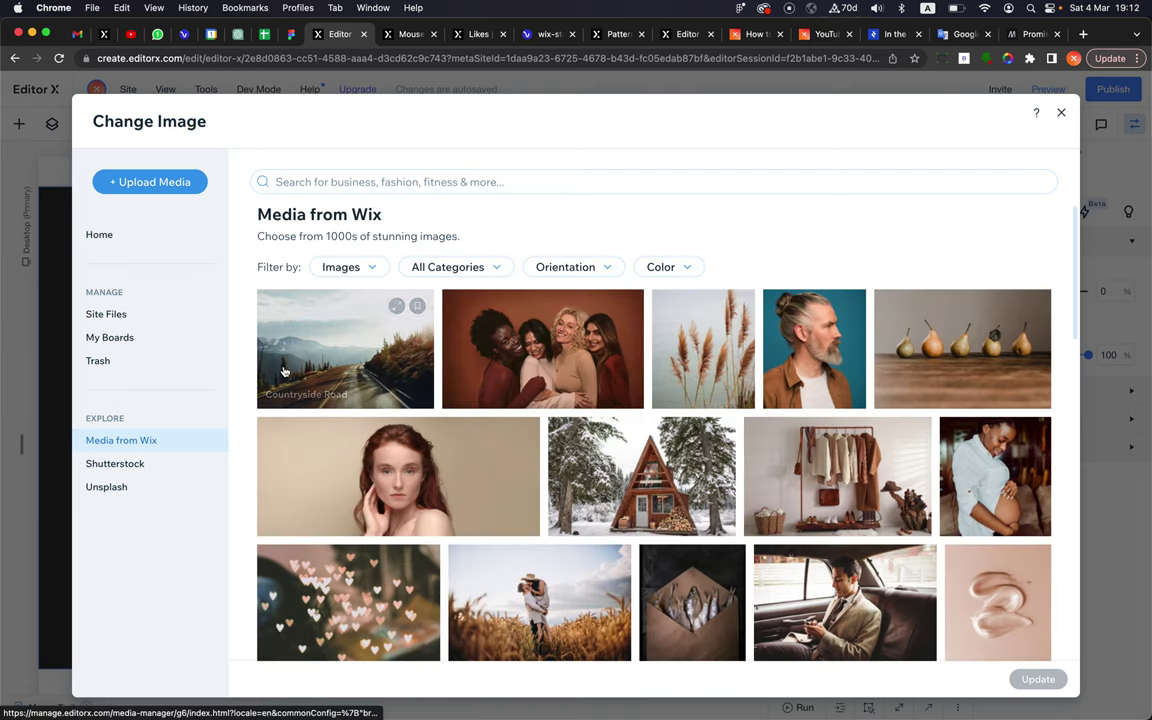
pyautogui.doubleClick(548, 350)
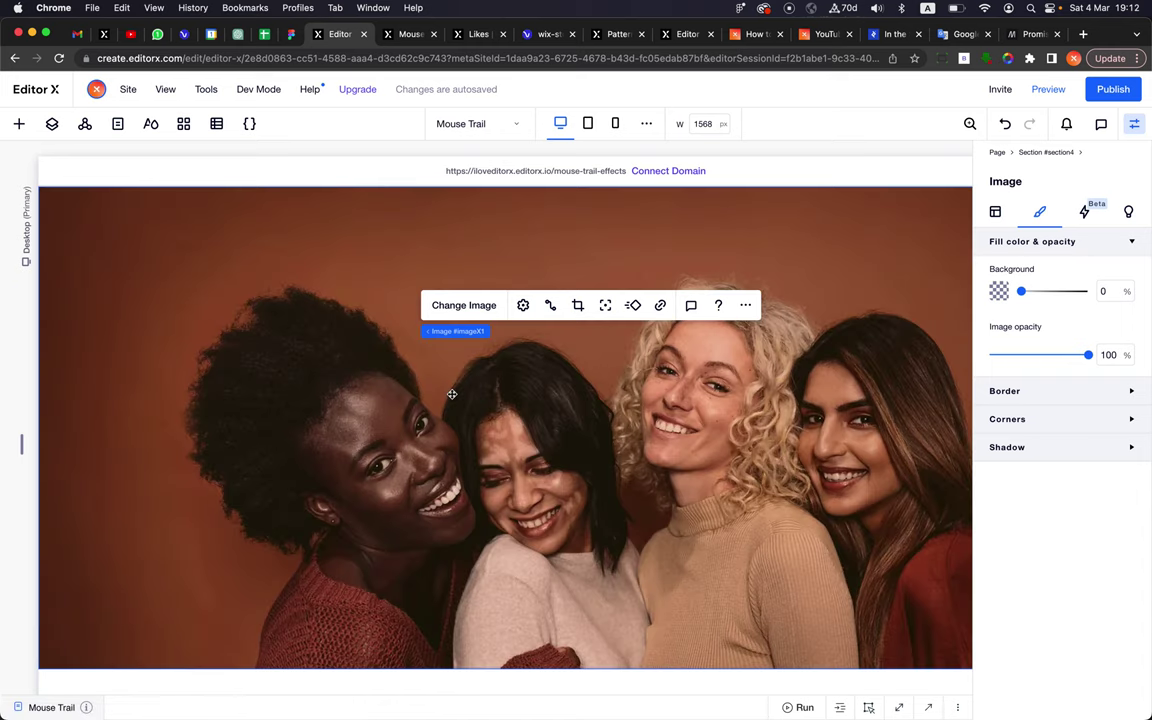
# - Place the image behind the Repeater Wrapper, and test the trail on the republished live page
pyautogui.click(52, 128)
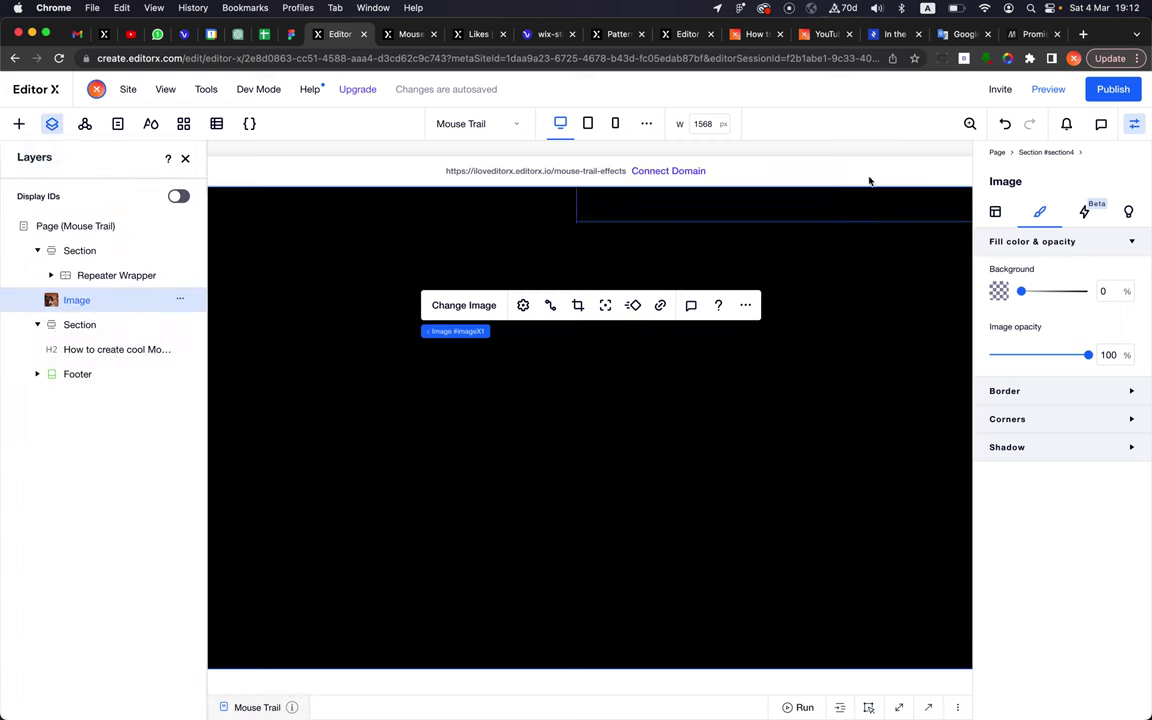
pyautogui.click(1110, 89)
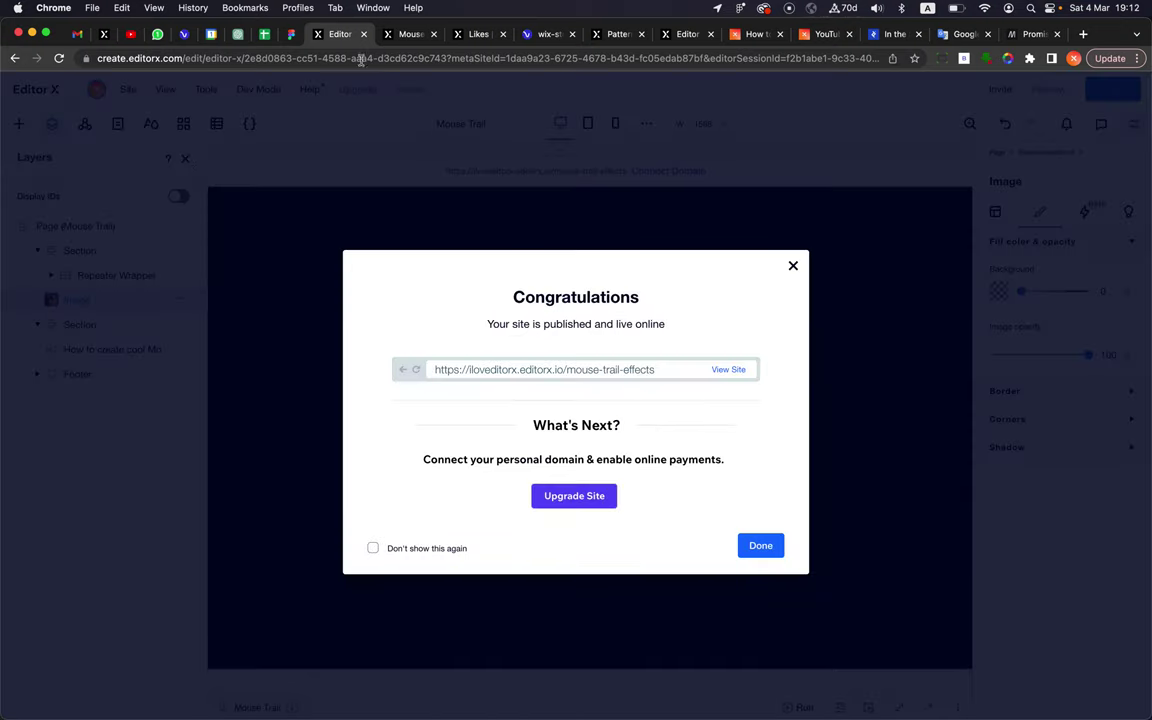
pyautogui.click(408, 38)
pyautogui.click(66, 59)
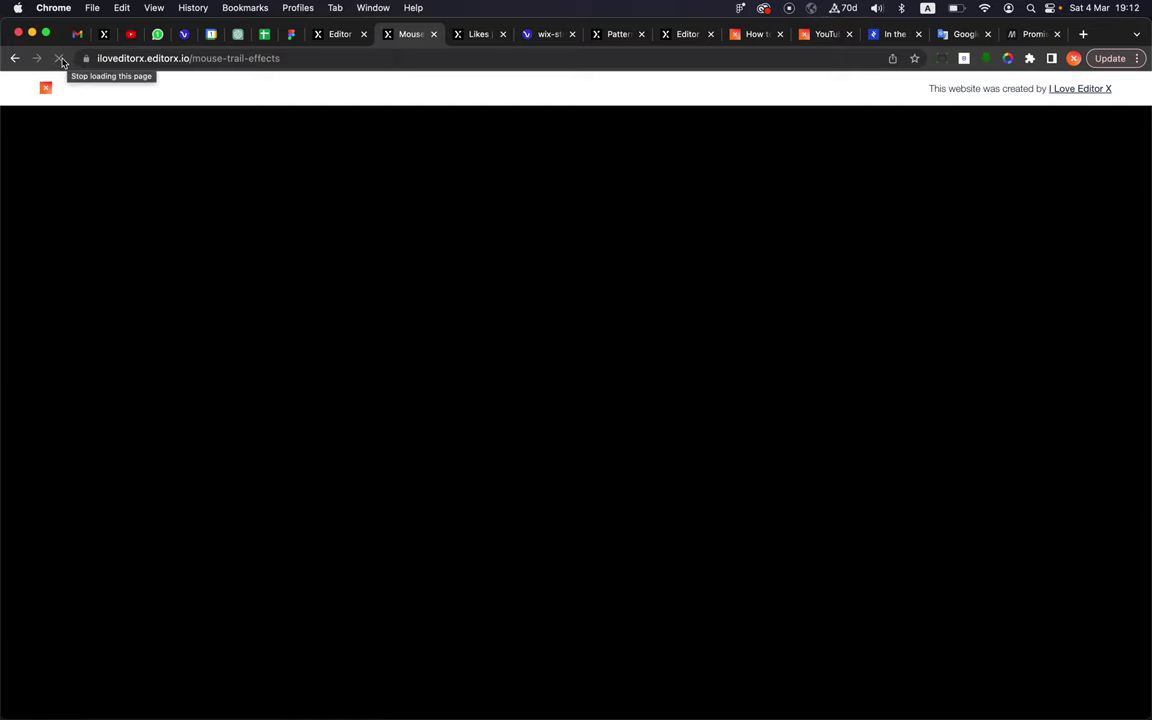
pyautogui.click(60, 59)
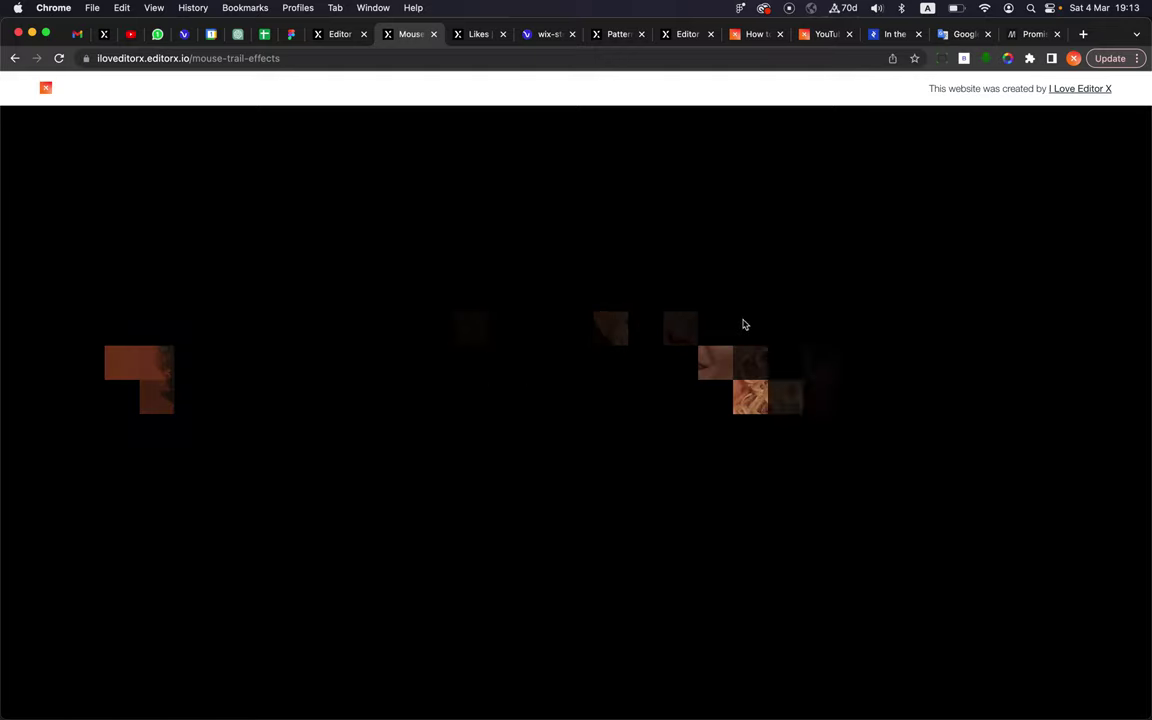
# - Set the repeater item's Initial state effect to end at 10 s and test the trail on the republished live page
pyautogui.click(337, 35)
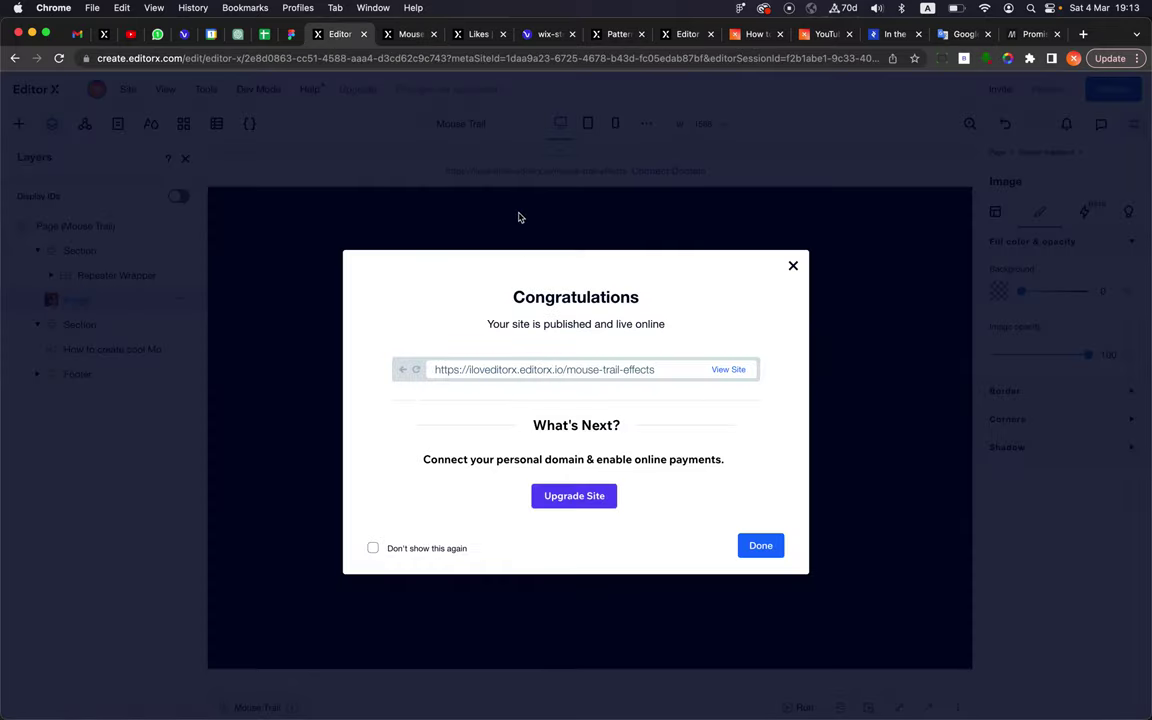
pyautogui.click(440, 213)
pyautogui.click(347, 213)
pyautogui.click(185, 158)
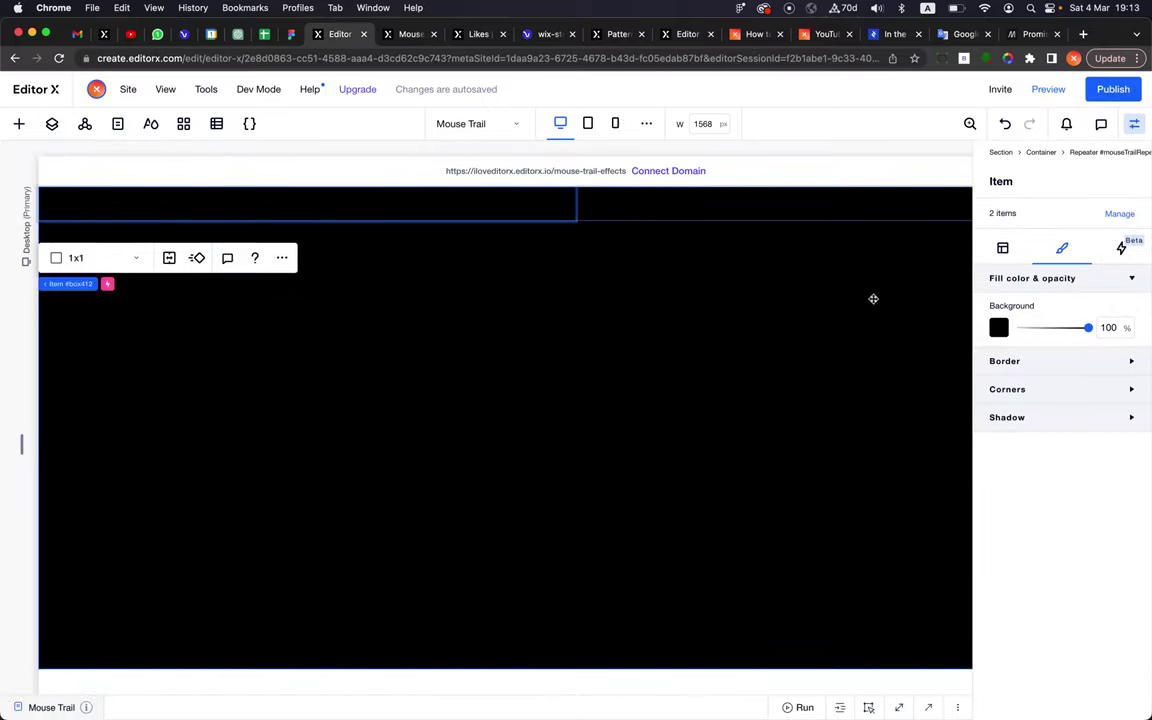
pyautogui.click(1115, 249)
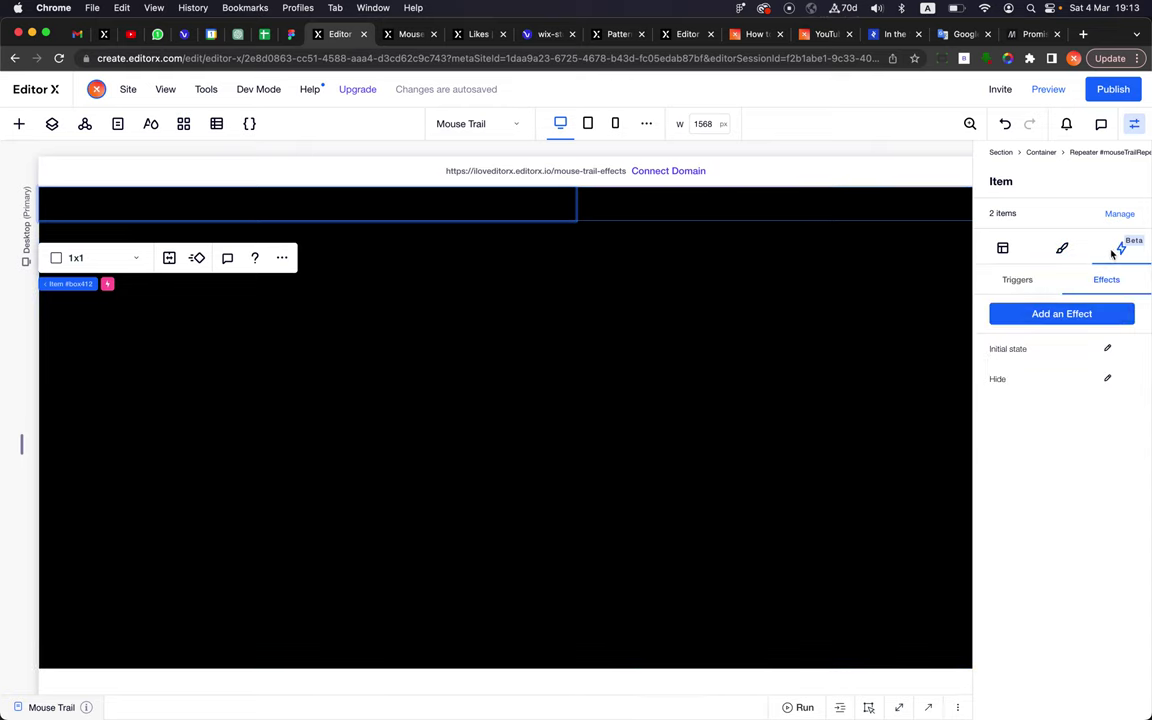
pyautogui.click(1107, 349)
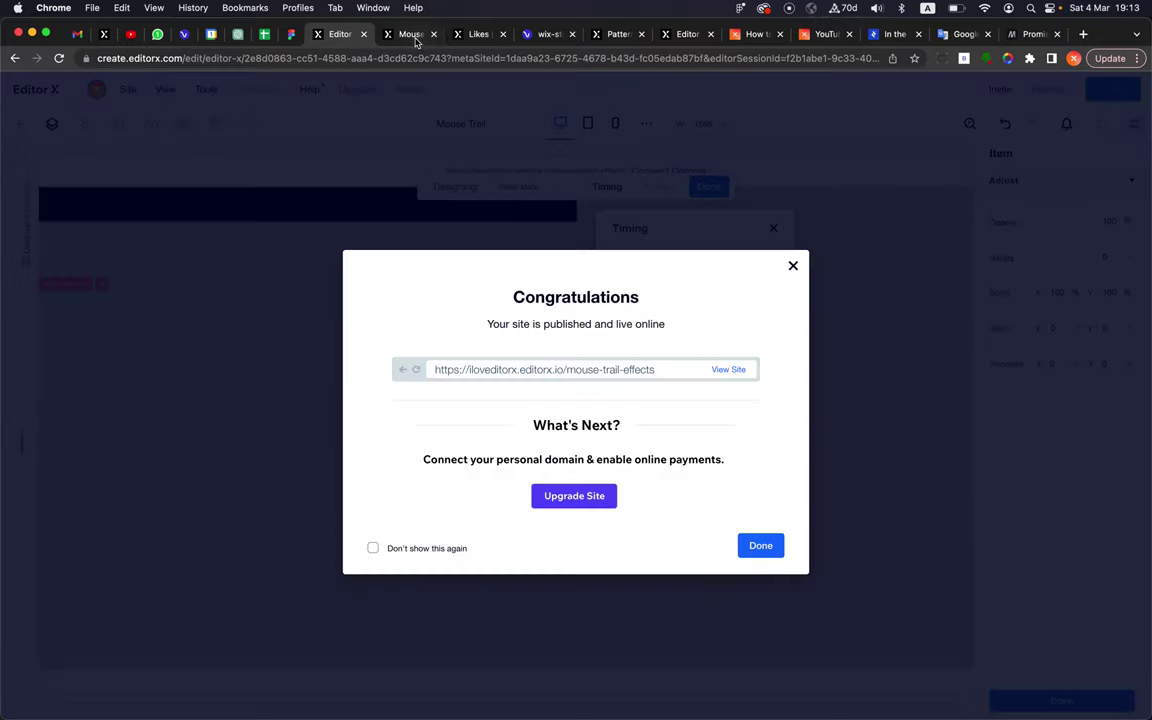
pyautogui.click(414, 37)
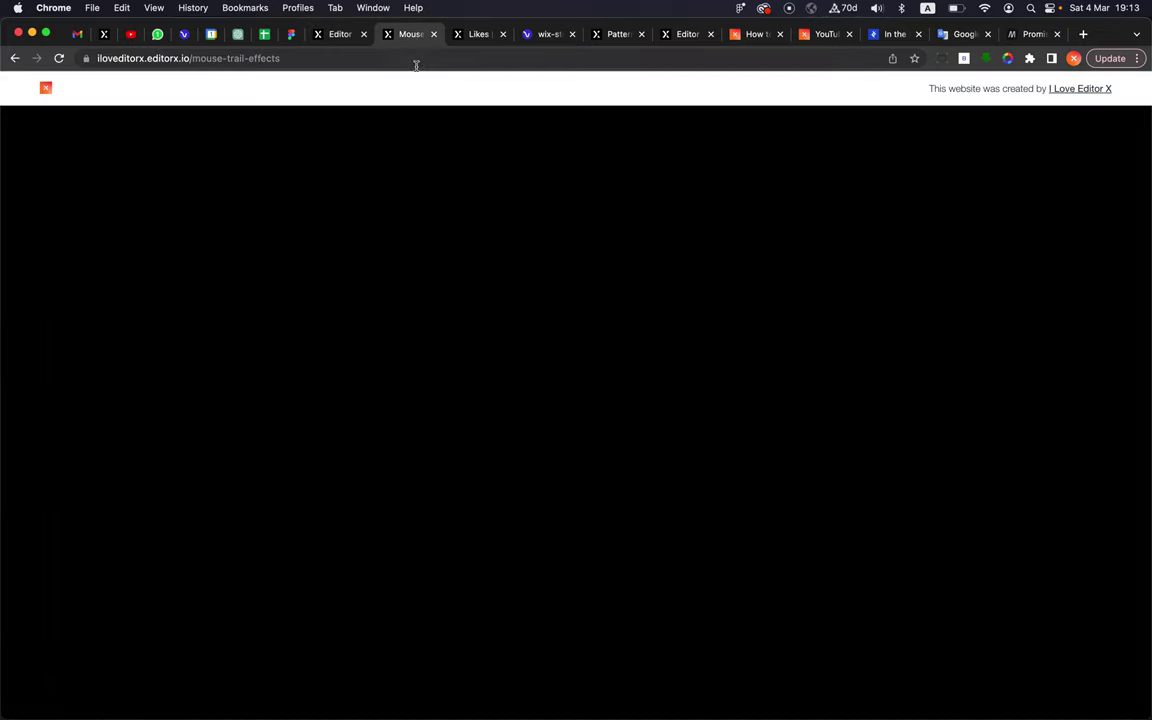
pyautogui.click(56, 61)
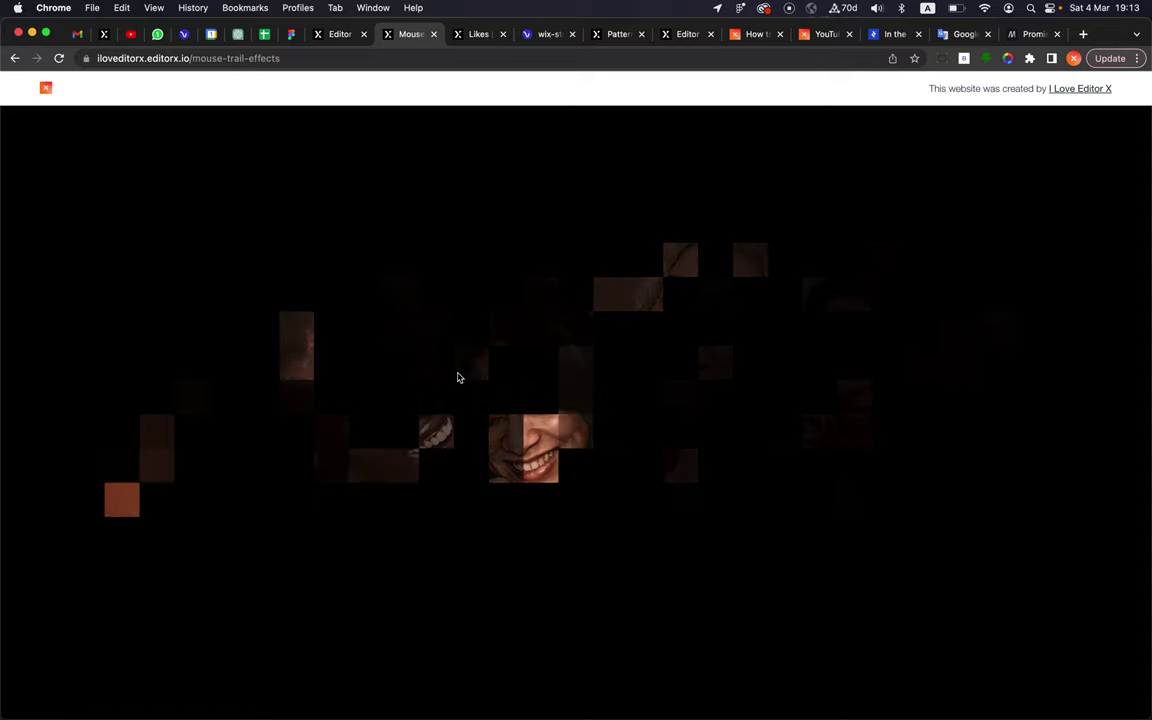
# - Return to the editor, set the Initial state timing to end at 2 s and finish designing the effect
pyautogui.click(340, 36)
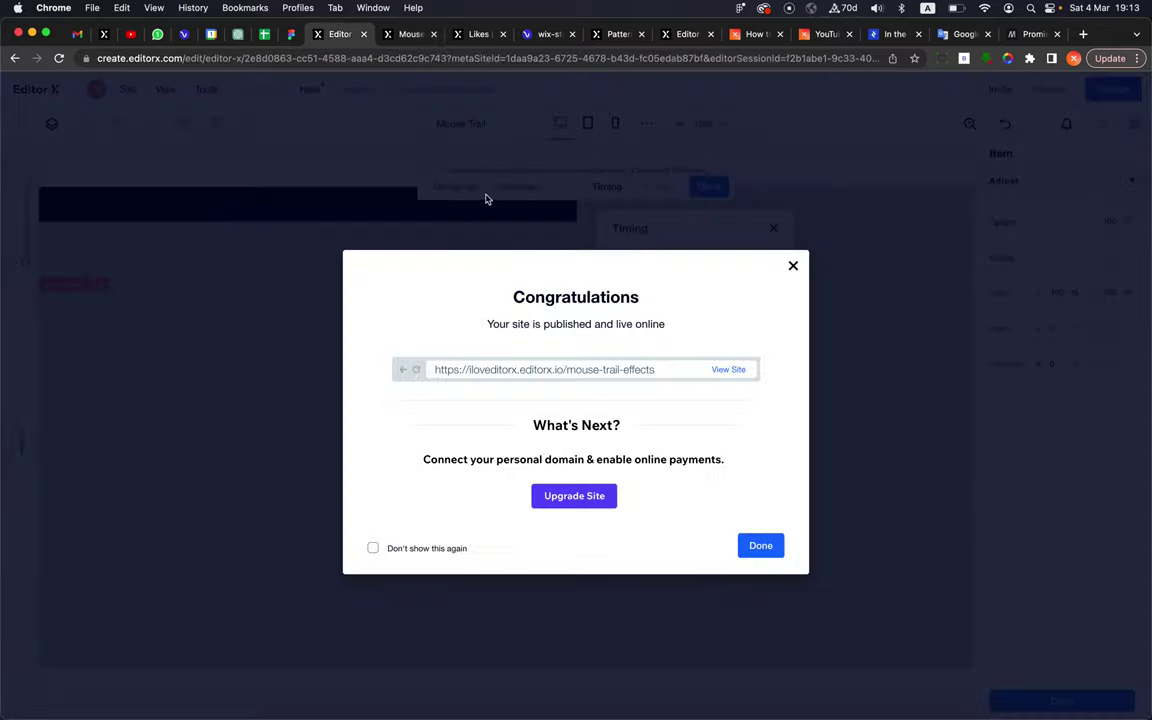
pyautogui.press('Escape')
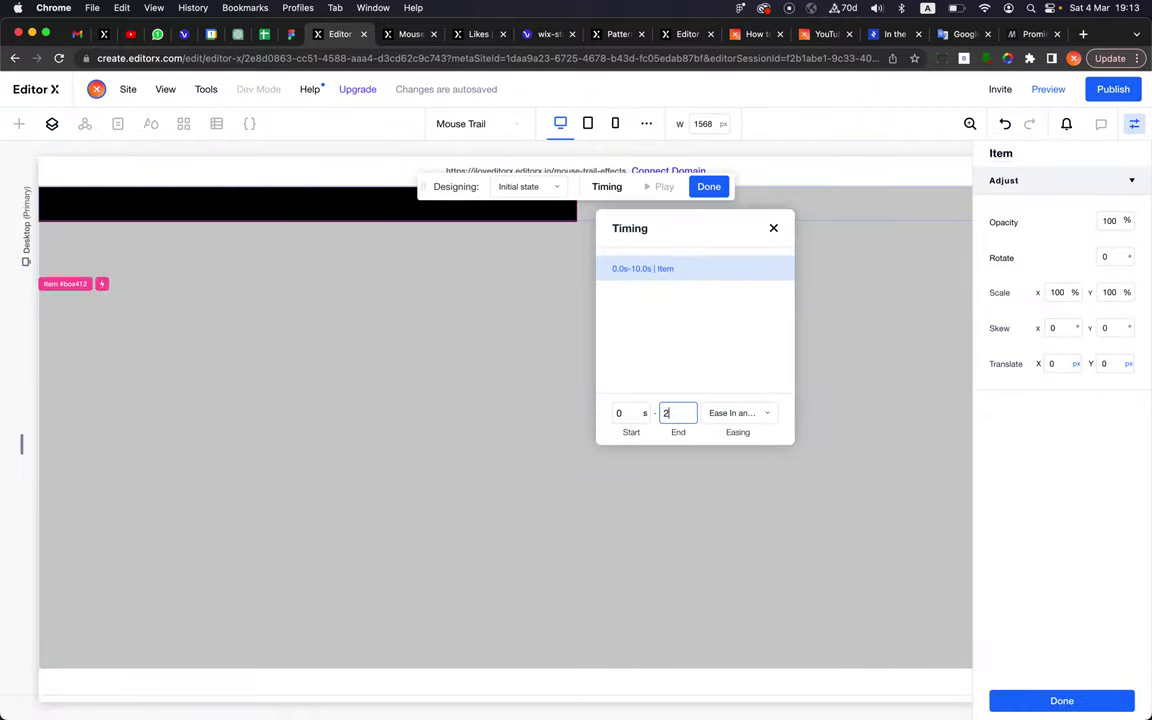
pyautogui.click(707, 188)
# - Delete the photo behind the Repeater Wrapper from the page's layers
pyautogui.click(52, 123)
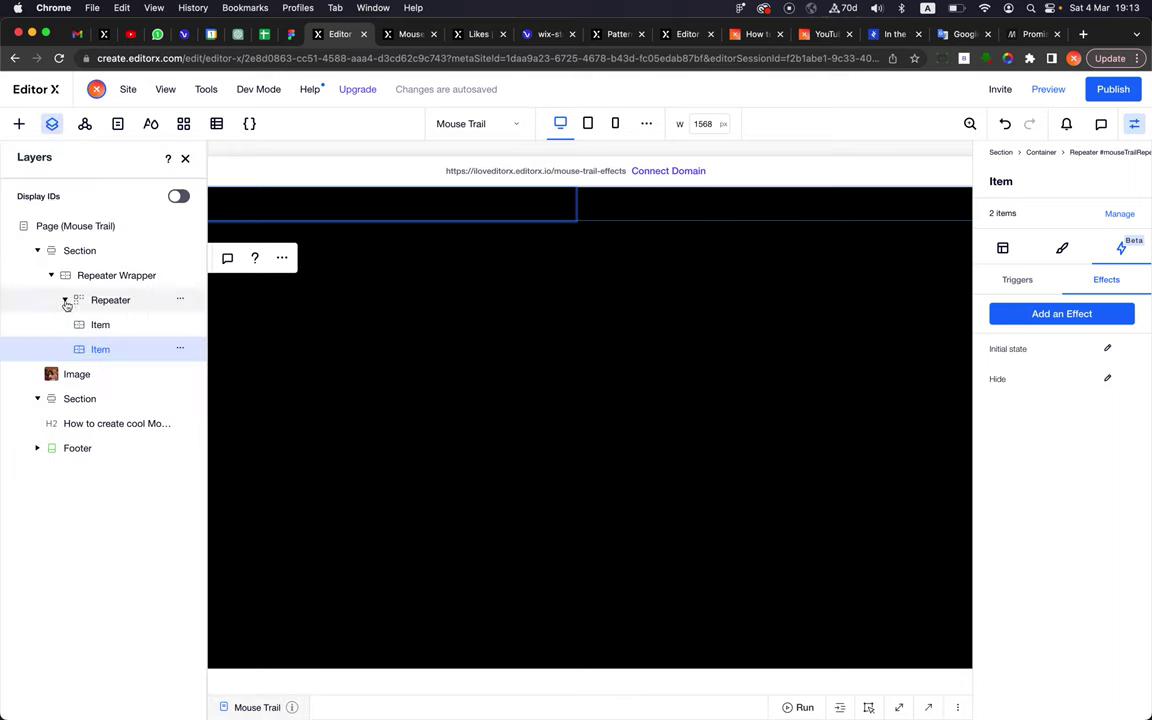
pyautogui.click(136, 376)
pyautogui.press('Delete')
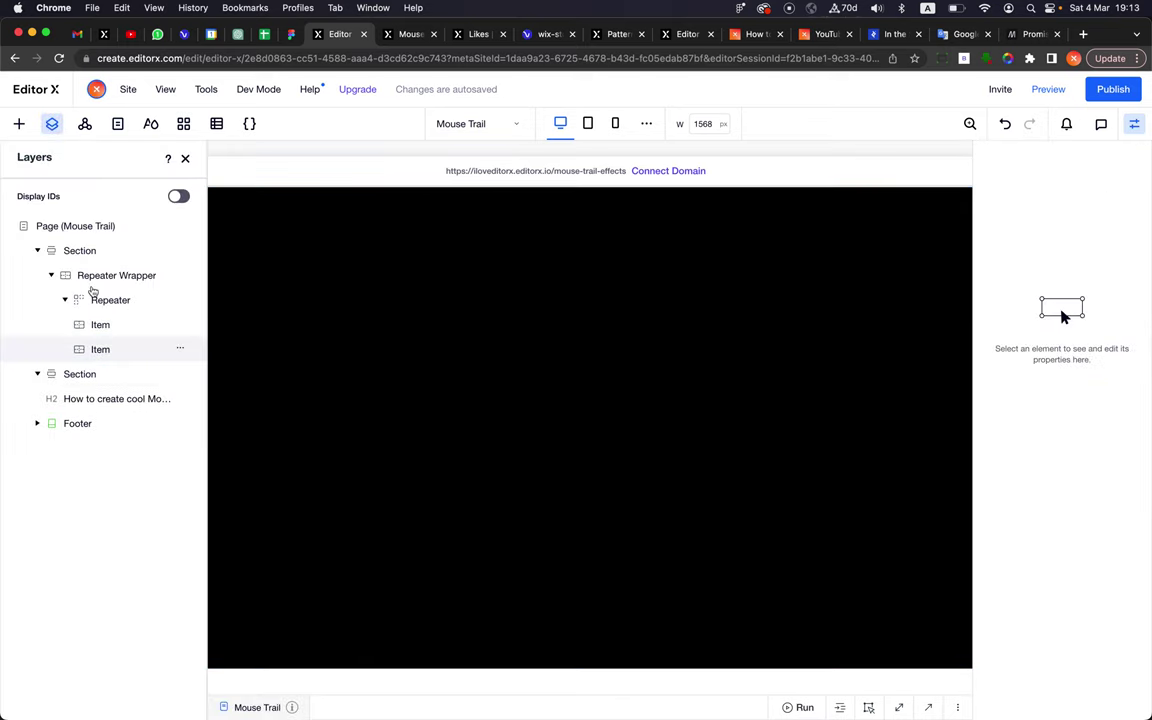
# - Add a video box to the section that holds the Repeater Wrapper
pyautogui.click(92, 252)
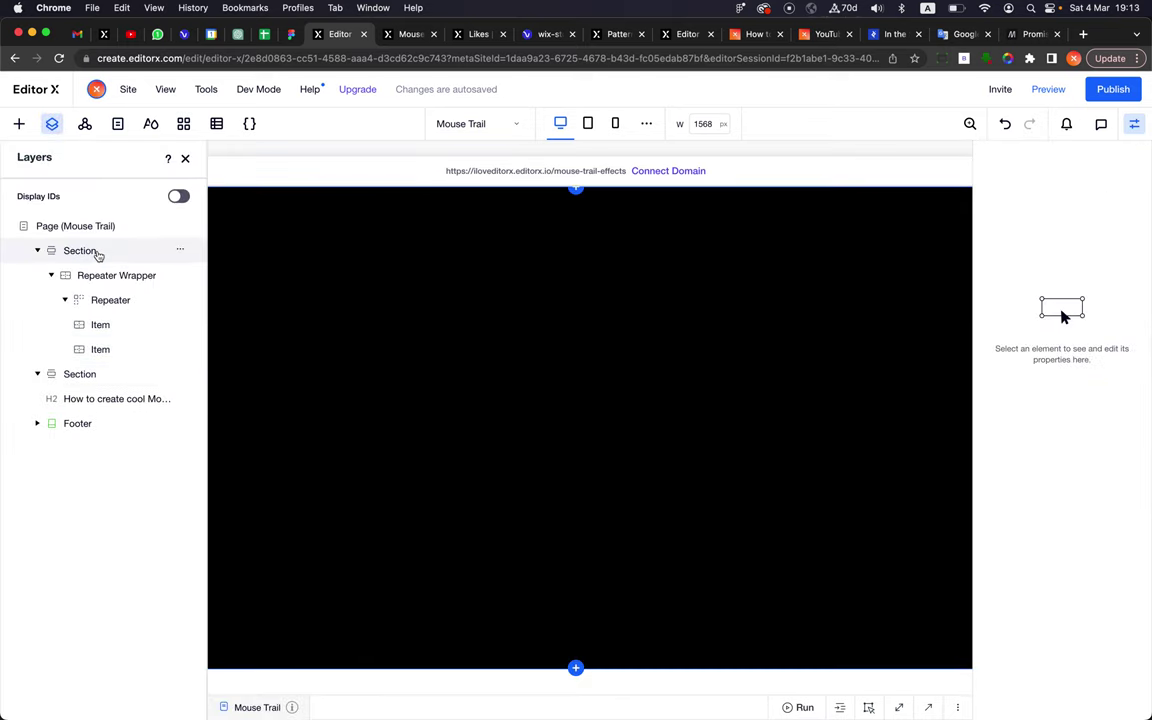
pyautogui.click(20, 125)
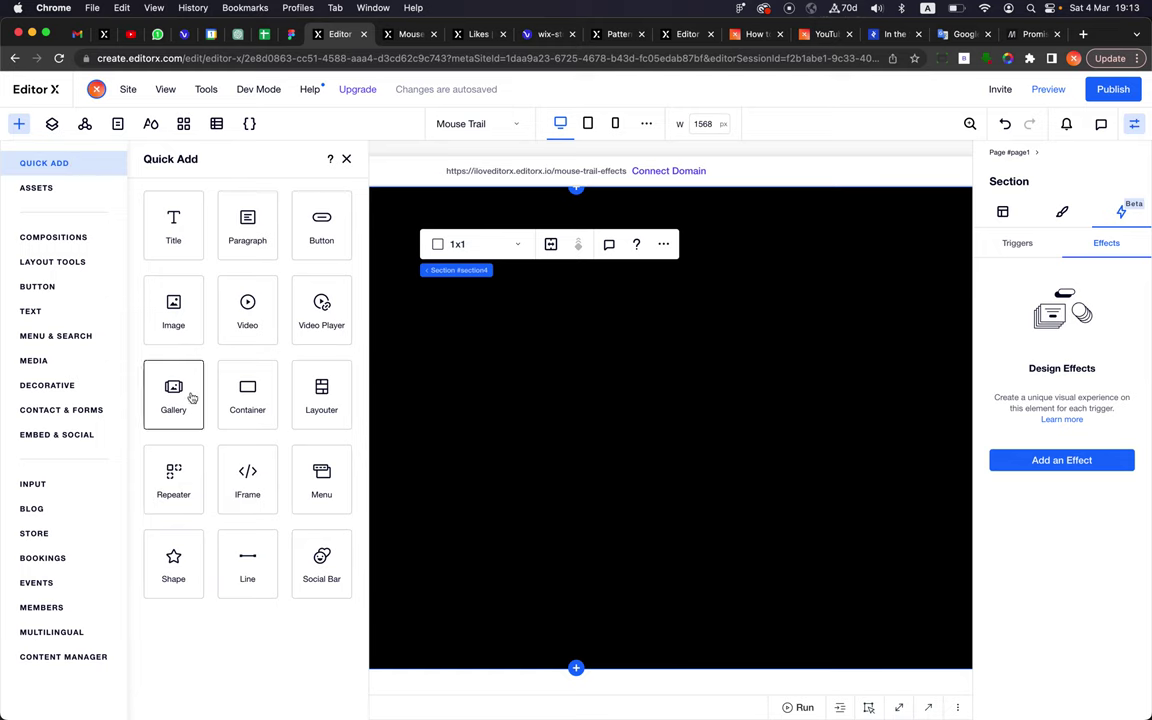
pyautogui.click(249, 327)
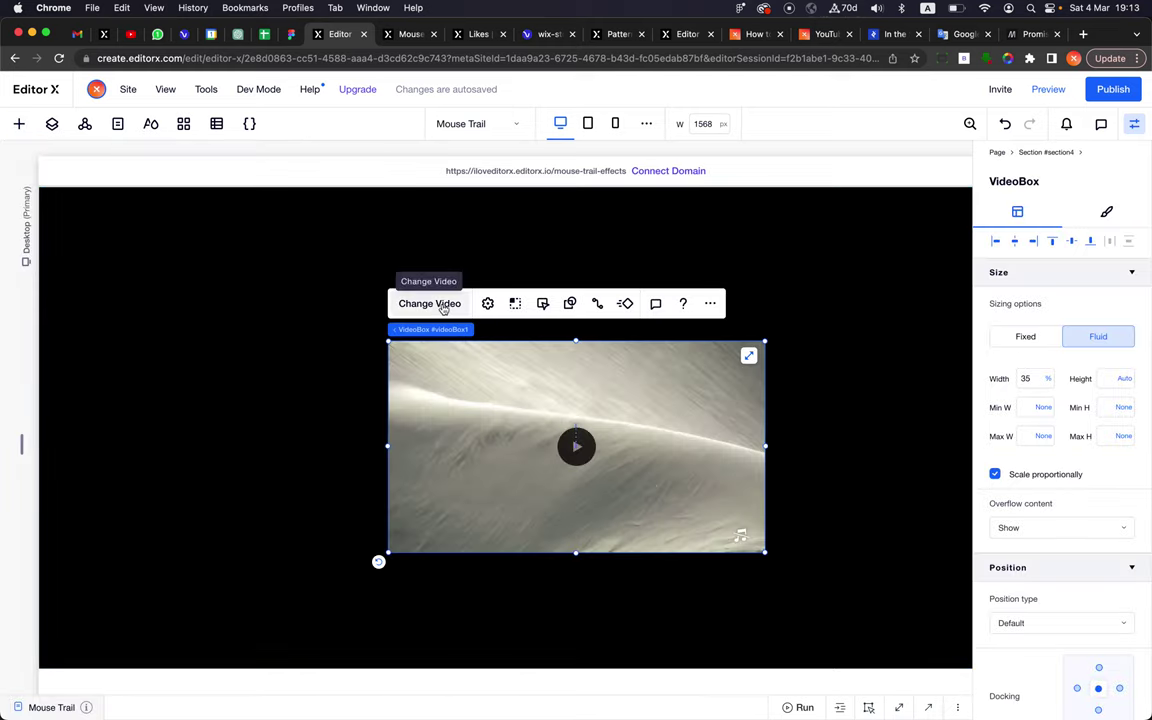
# - Replace the video box's clip with "Colorful Gradient Glow" from the Abstract category of Media from Wix
pyautogui.click(442, 305)
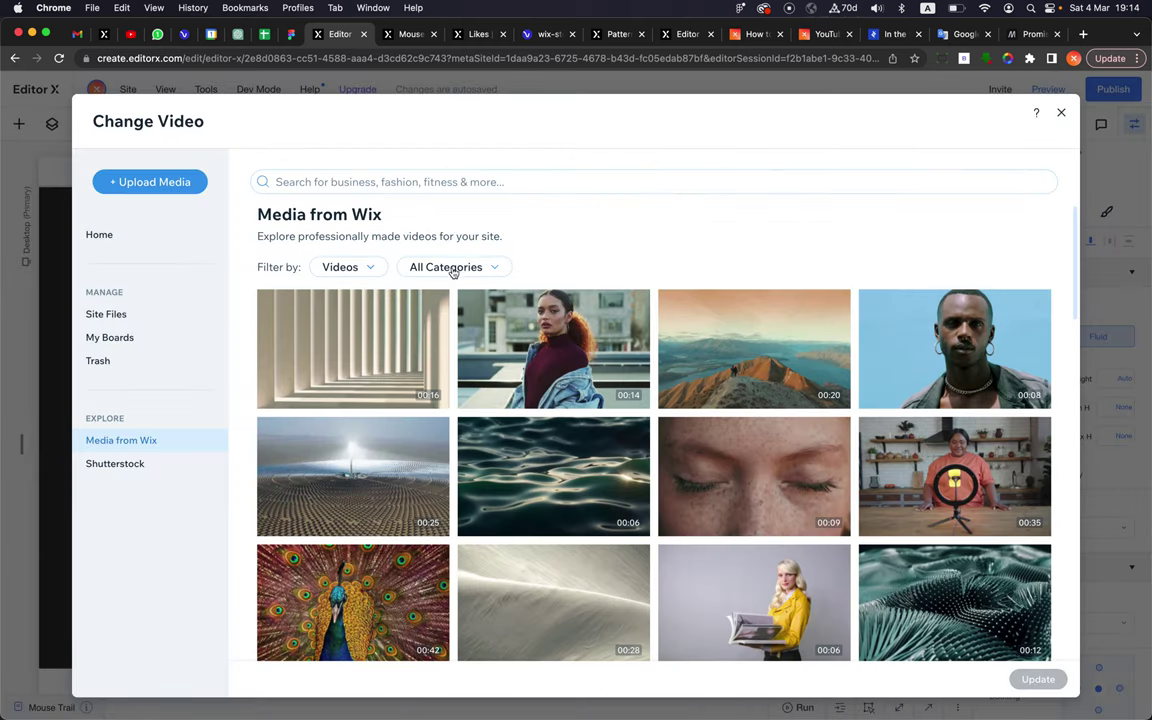
pyautogui.click(446, 267)
pyautogui.click(362, 362)
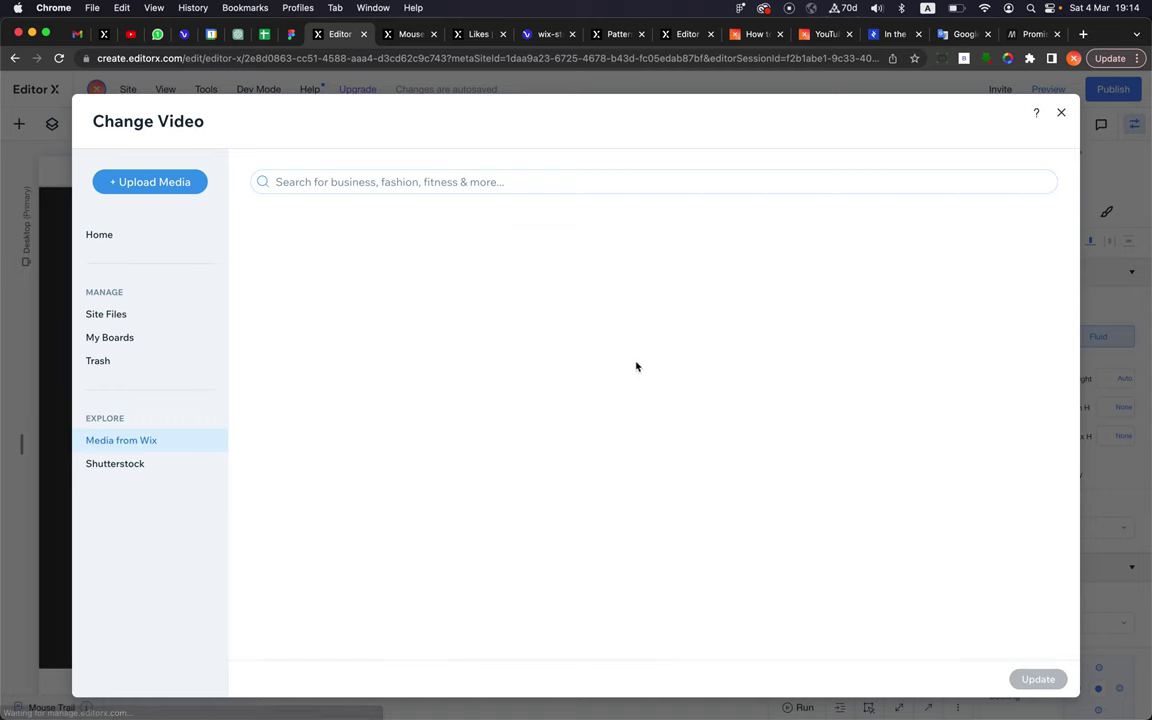
pyautogui.scroll(-10, 597, 405)
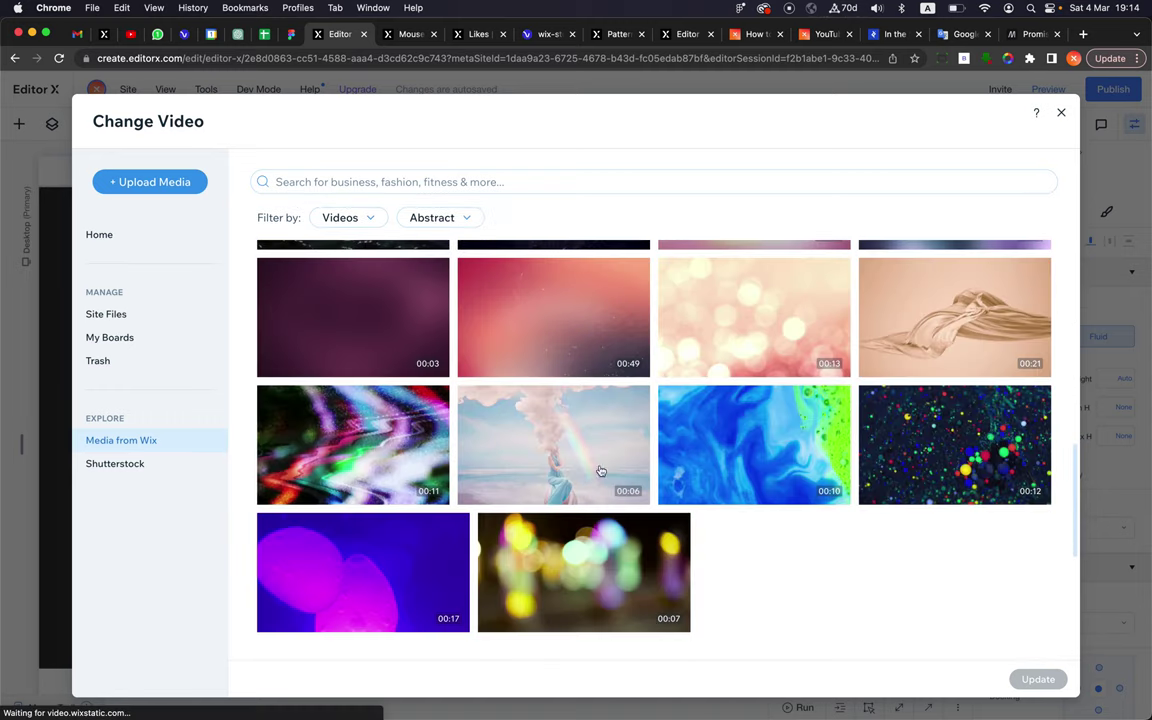
pyautogui.scroll(-5, 542, 428)
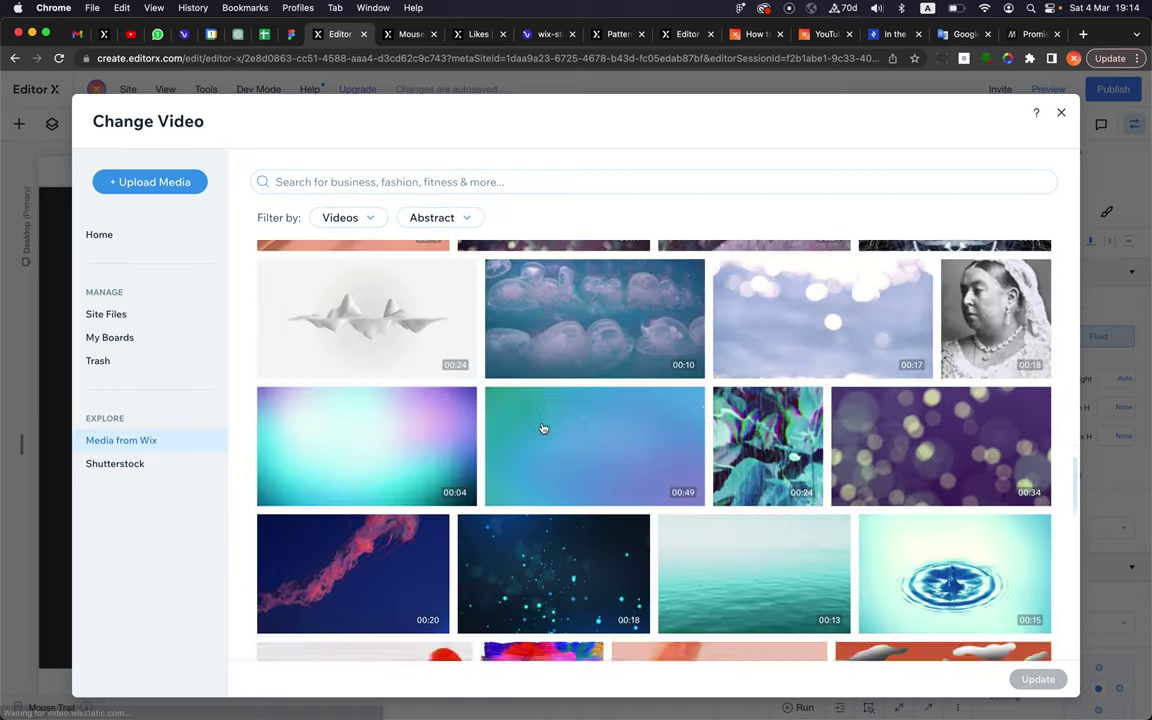
pyautogui.scroll(-10, 542, 428)
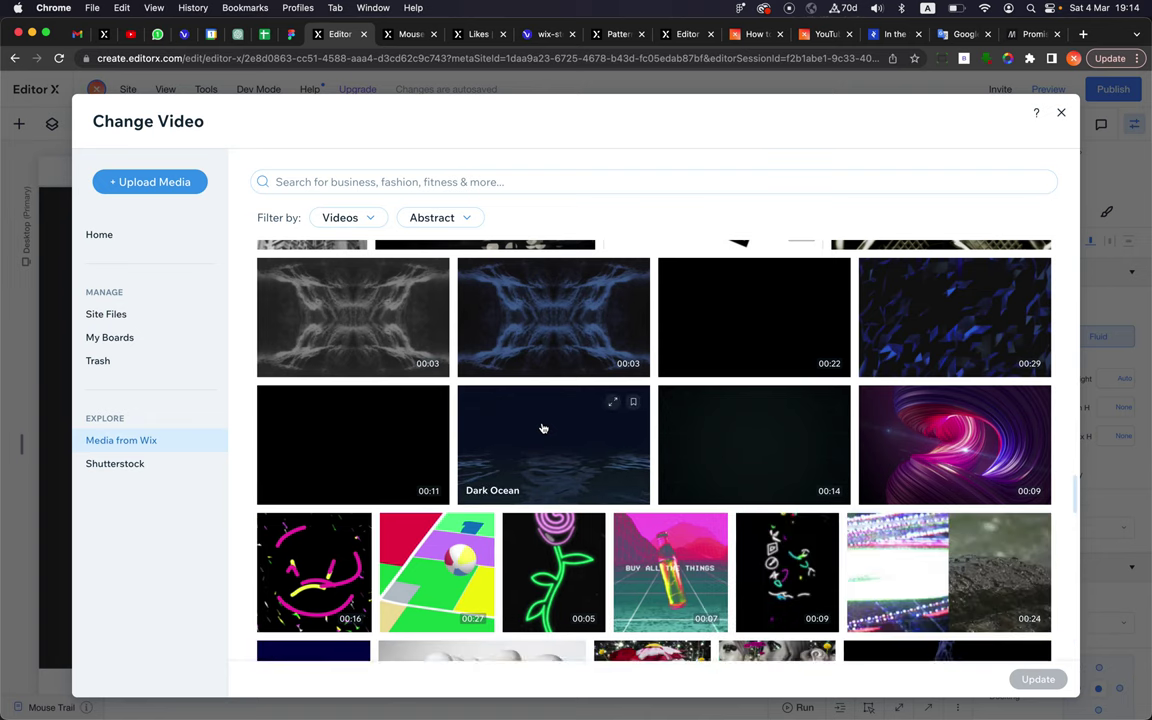
pyautogui.scroll(-10, 542, 428)
pyautogui.scroll(-10, 543, 428)
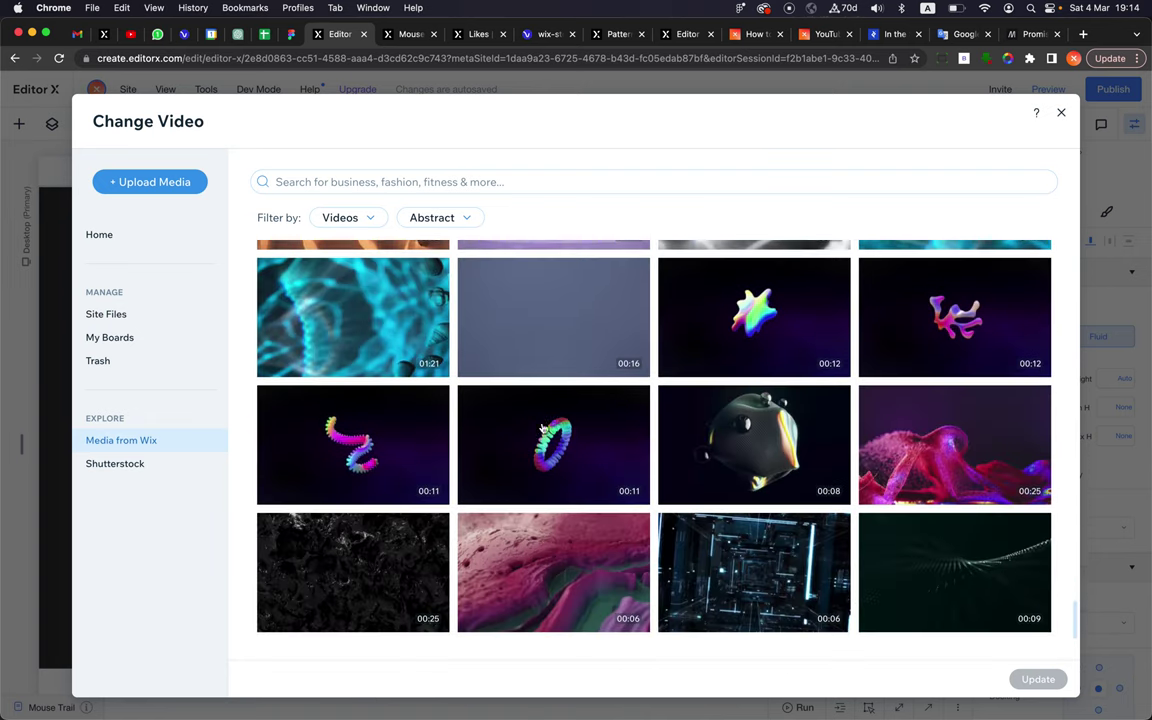
pyautogui.scroll(-10, 686, 432)
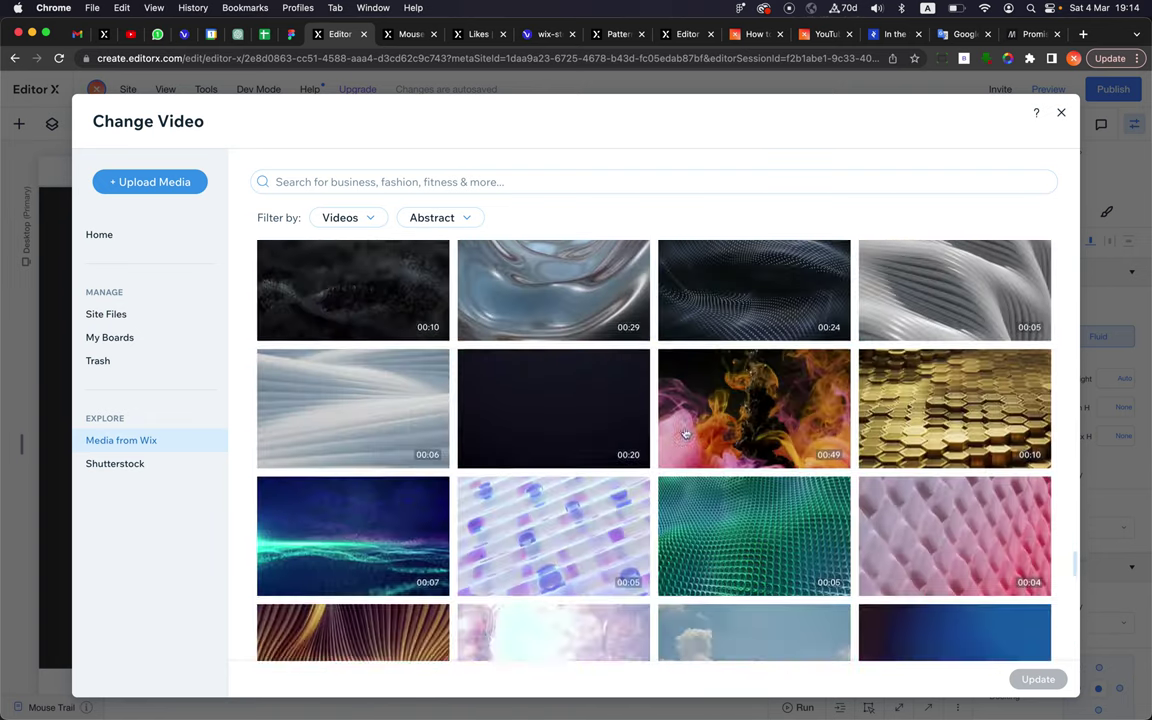
pyautogui.scroll(-3, 686, 432)
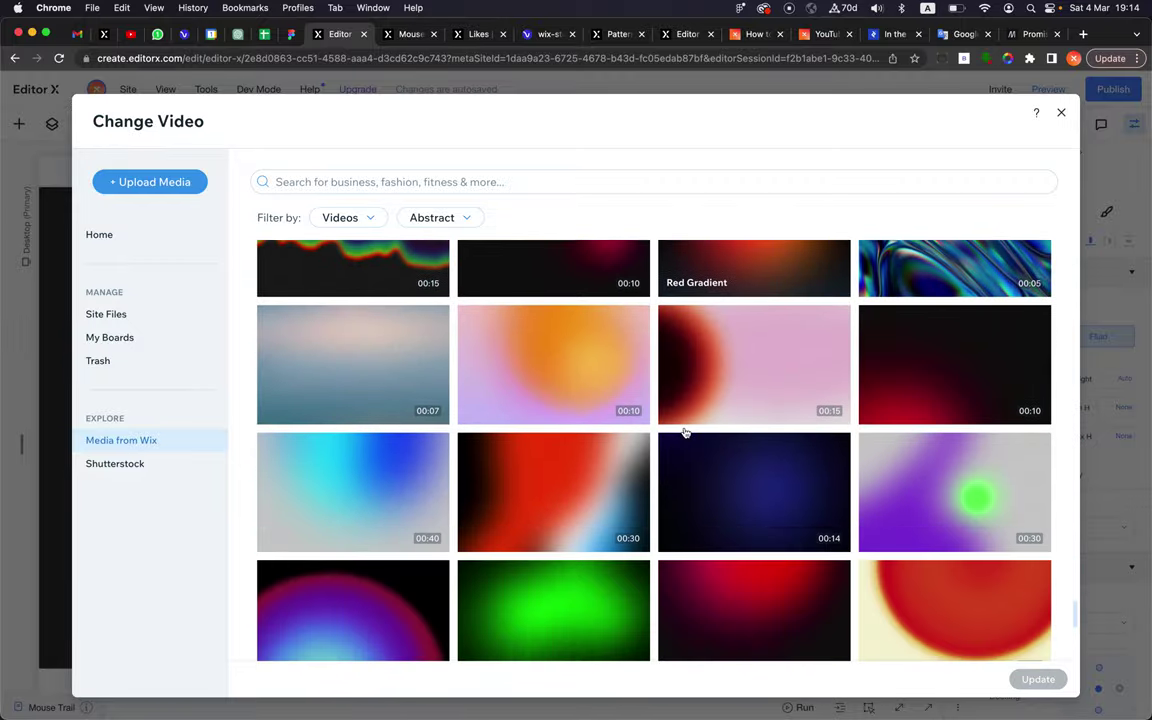
pyautogui.click(545, 499)
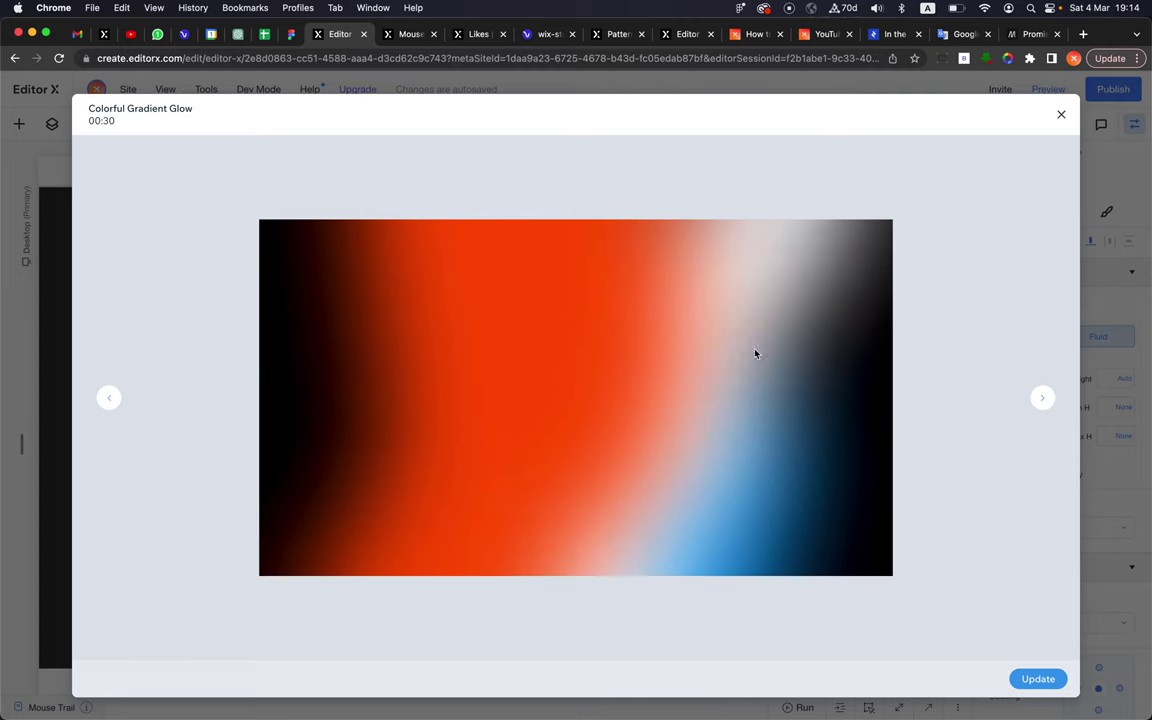
pyautogui.click(1036, 679)
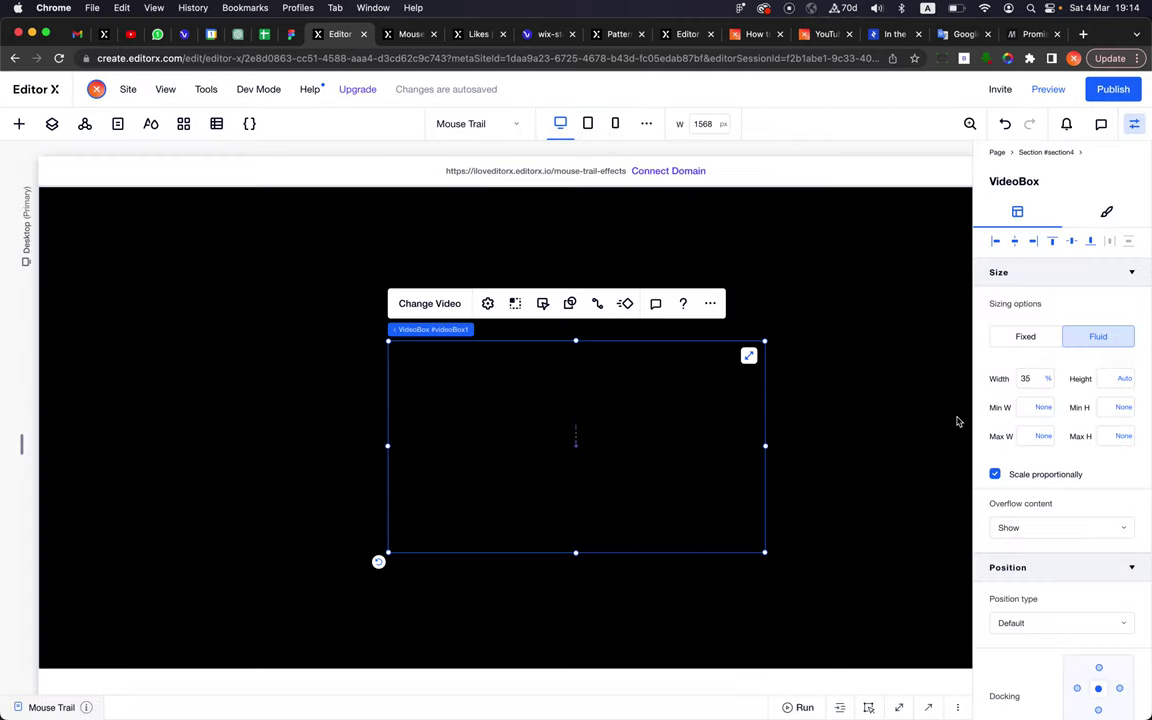
# - Stretch the video box to fill the section, publish the site and test the trail on the reloaded live page
pyautogui.click(750, 357)
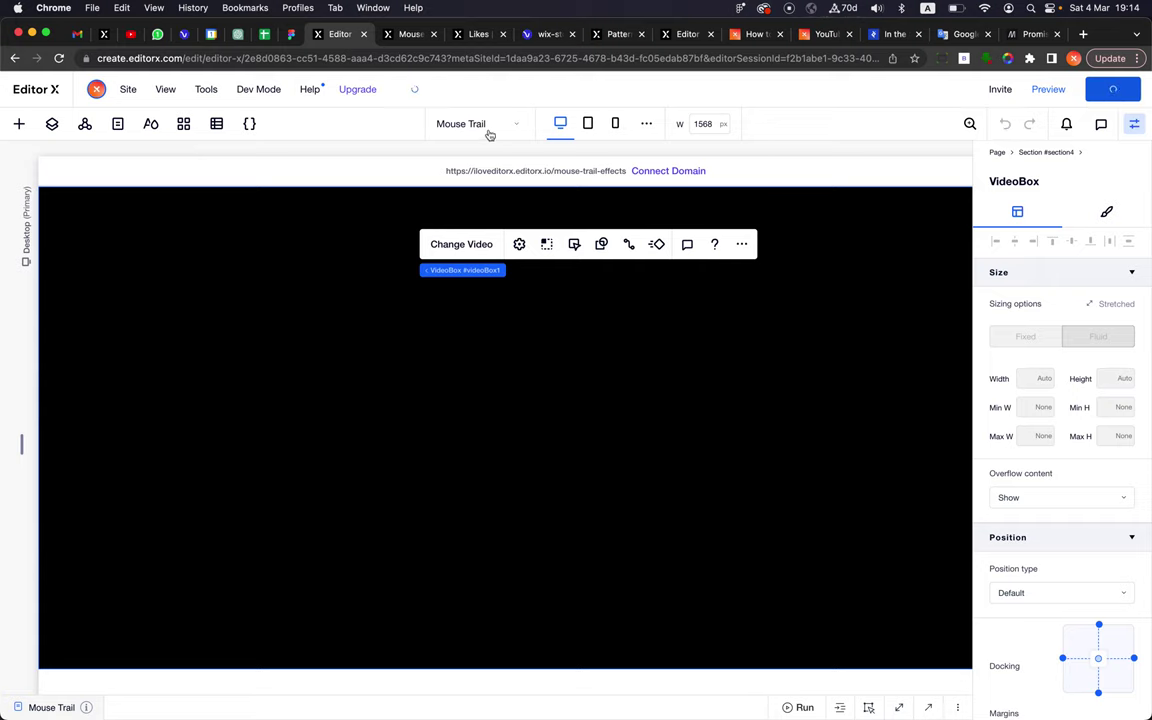
pyautogui.click(409, 38)
pyautogui.click(59, 59)
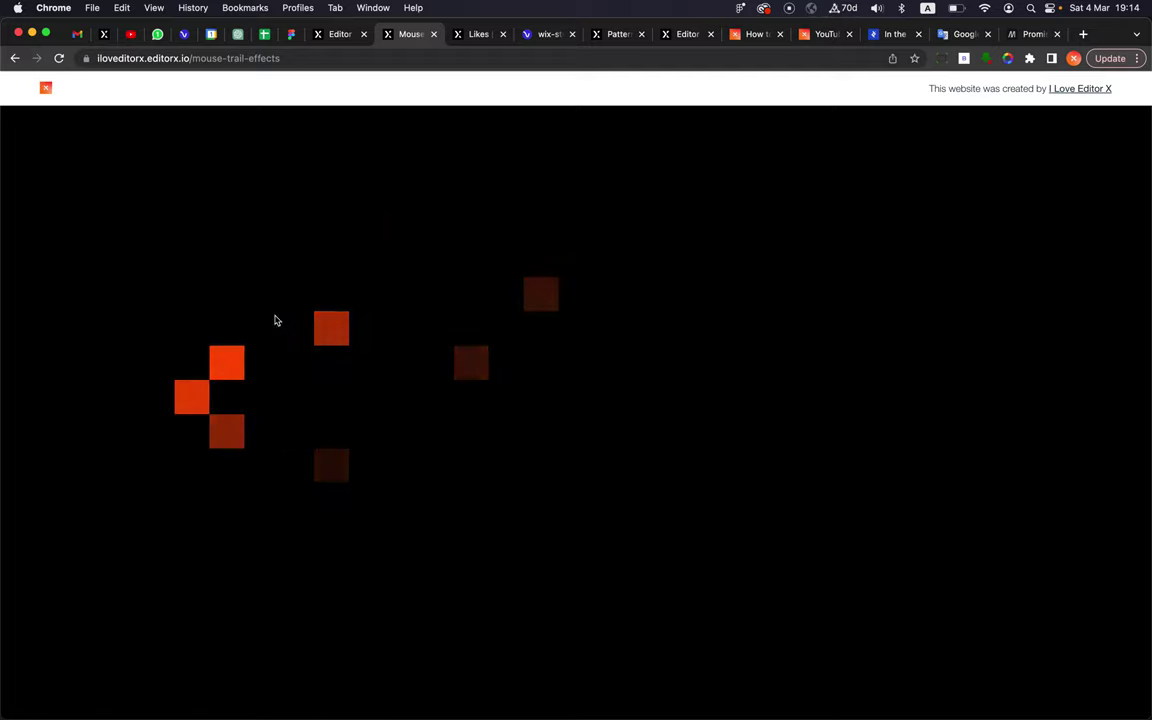
# - Return to the editor and move the "How to create cool Mouse Hover Trail Effects" heading from the lower section into the trail section
pyautogui.click(340, 36)
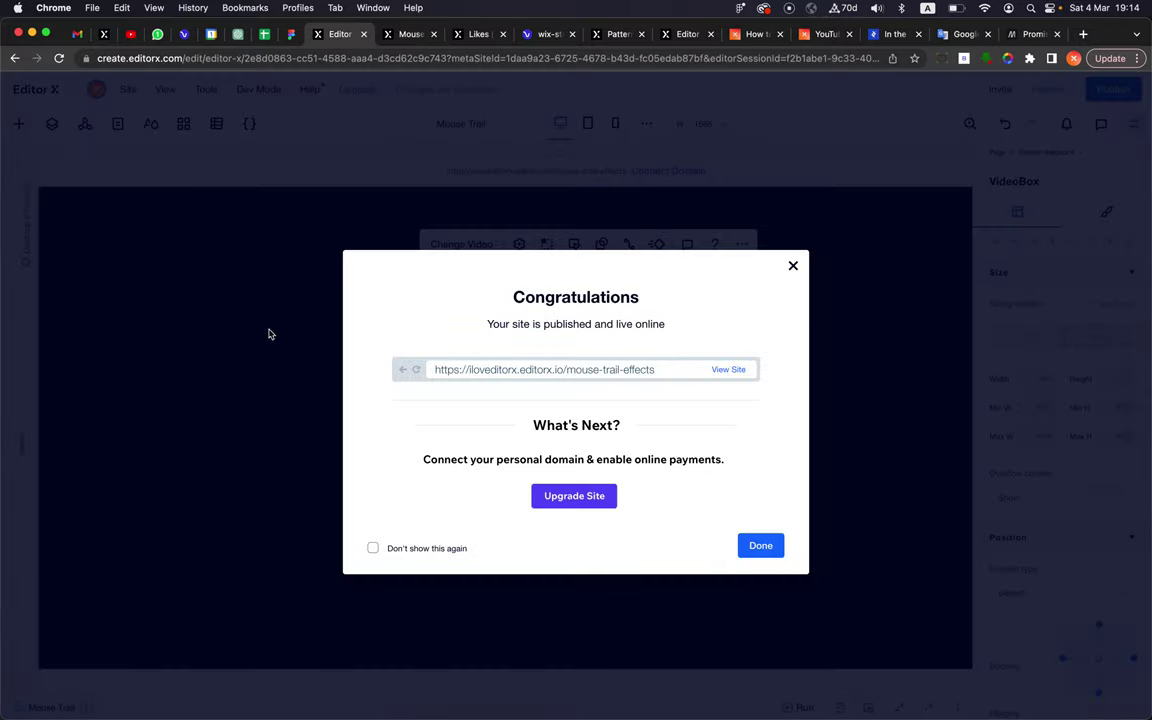
pyautogui.click(208, 311)
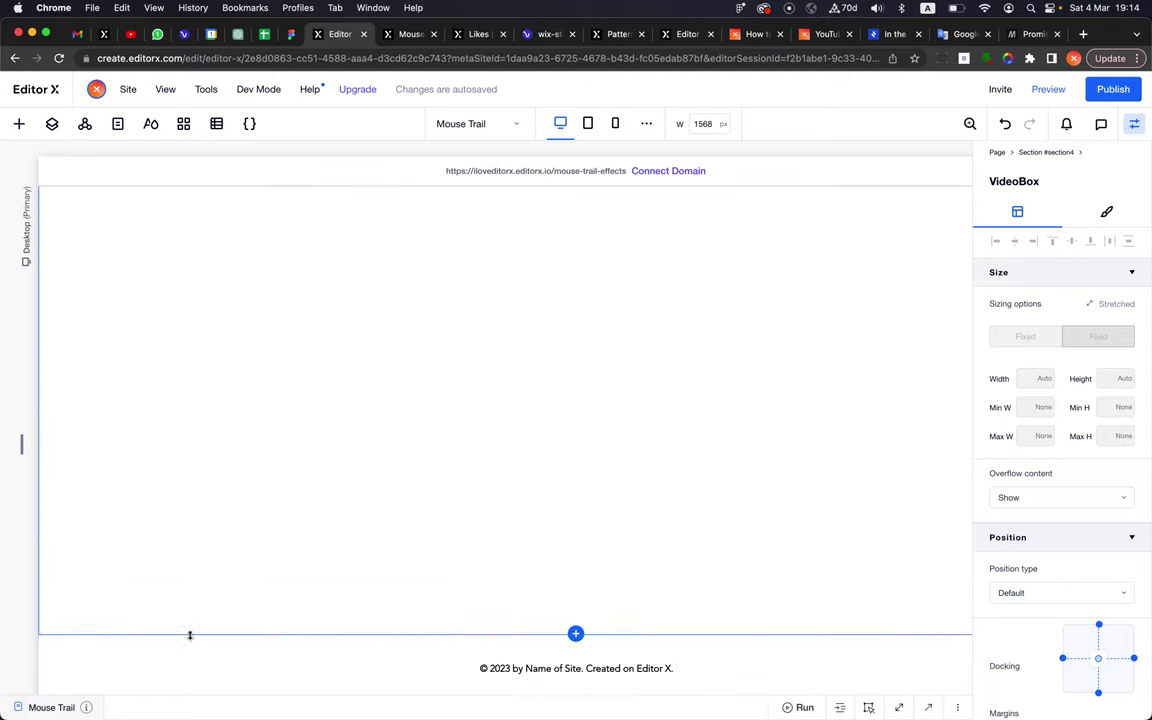
pyautogui.click(224, 558)
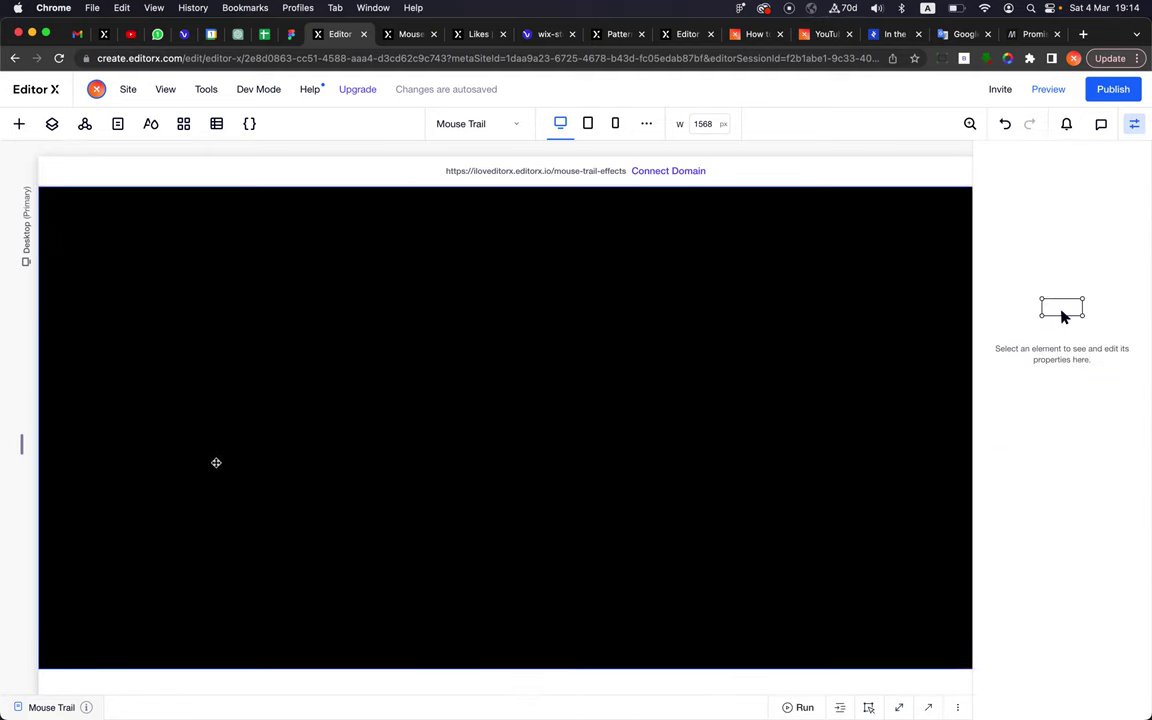
pyautogui.click(238, 453)
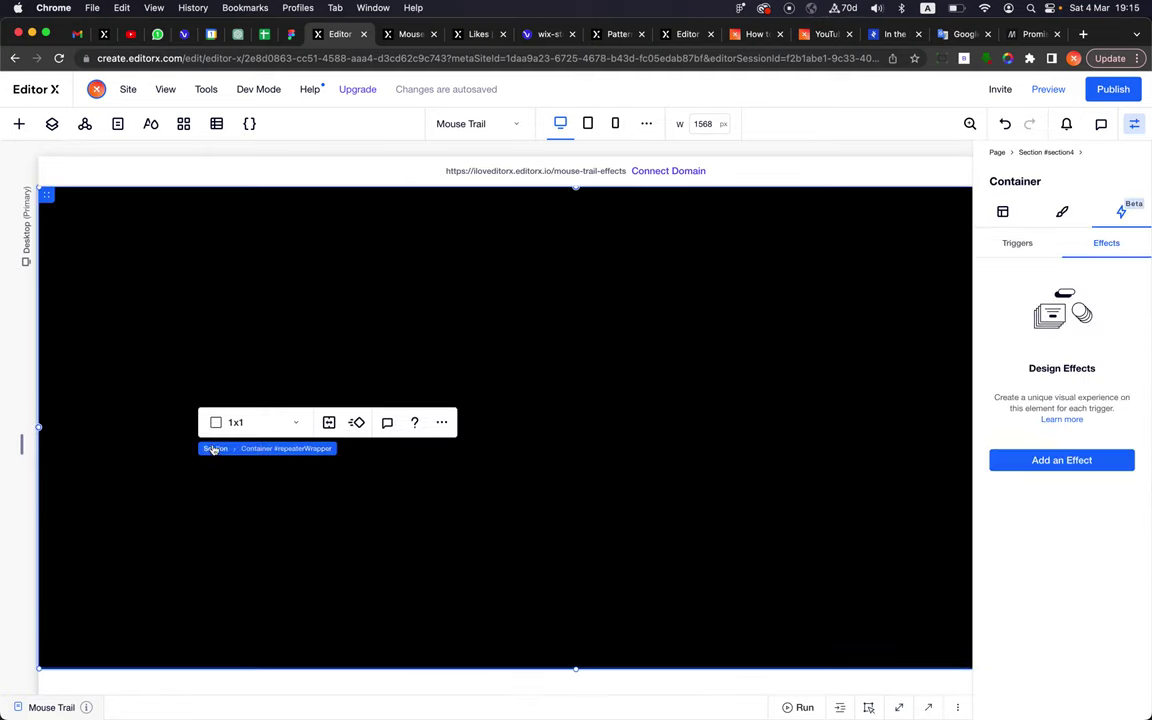
pyautogui.click(213, 450)
pyautogui.press('Escape')
pyautogui.click(510, 430)
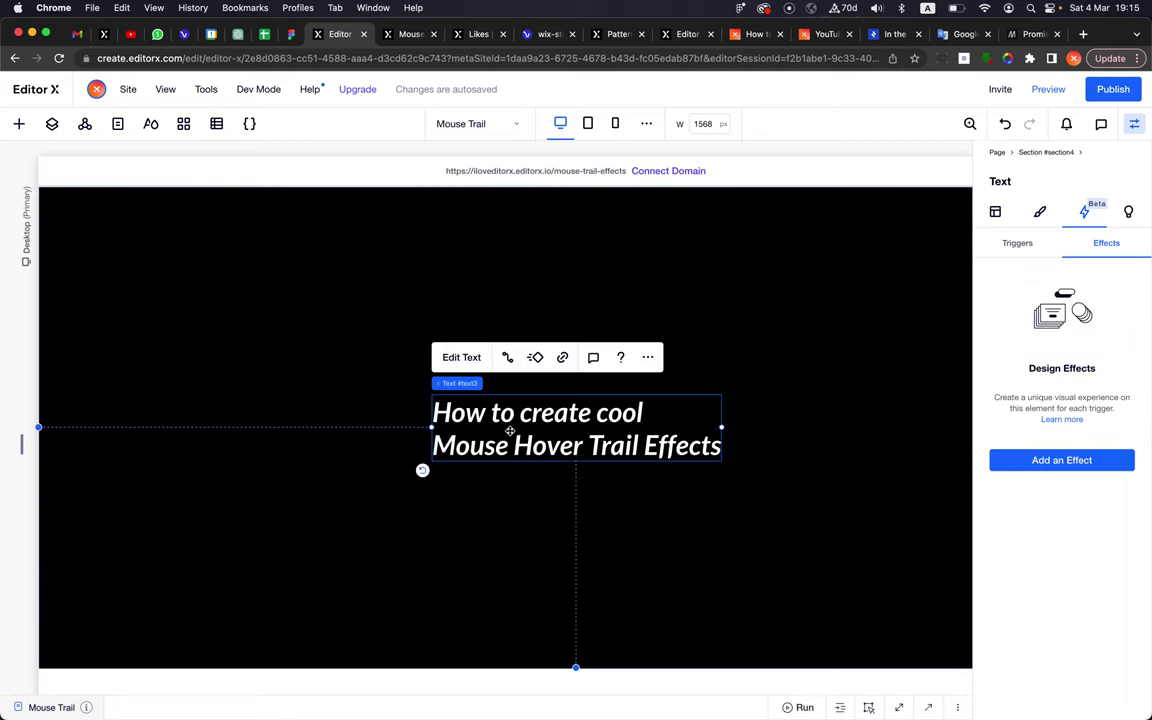
# - Set the heading's left margin to 100 px and bottom margin to 80 px, and publish the site
pyautogui.click(1016, 246)
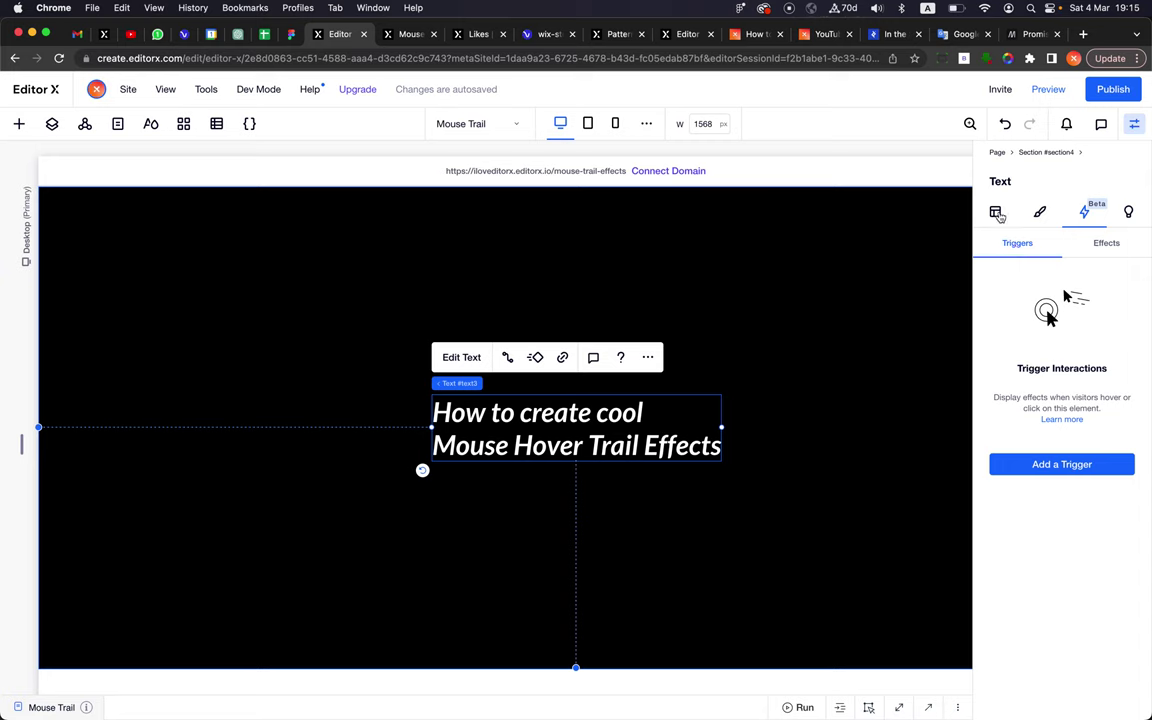
pyautogui.click(997, 214)
pyautogui.scroll(-4, 1025, 497)
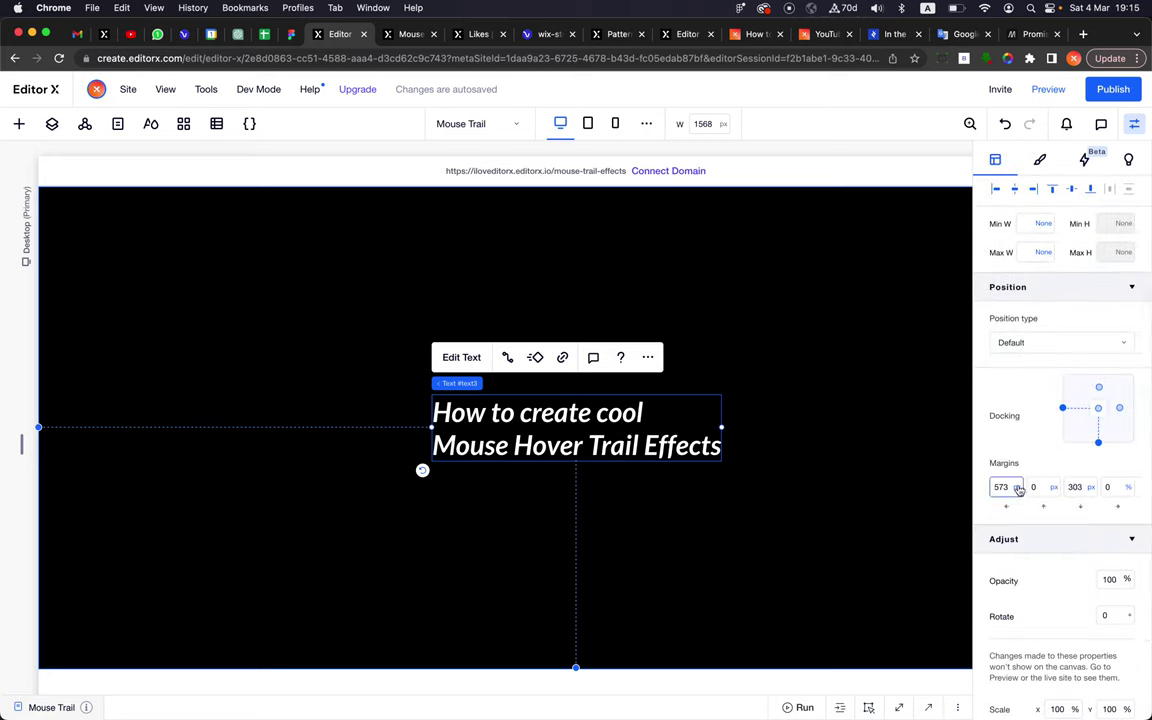
pyautogui.write('00')
pyautogui.press('Tab')
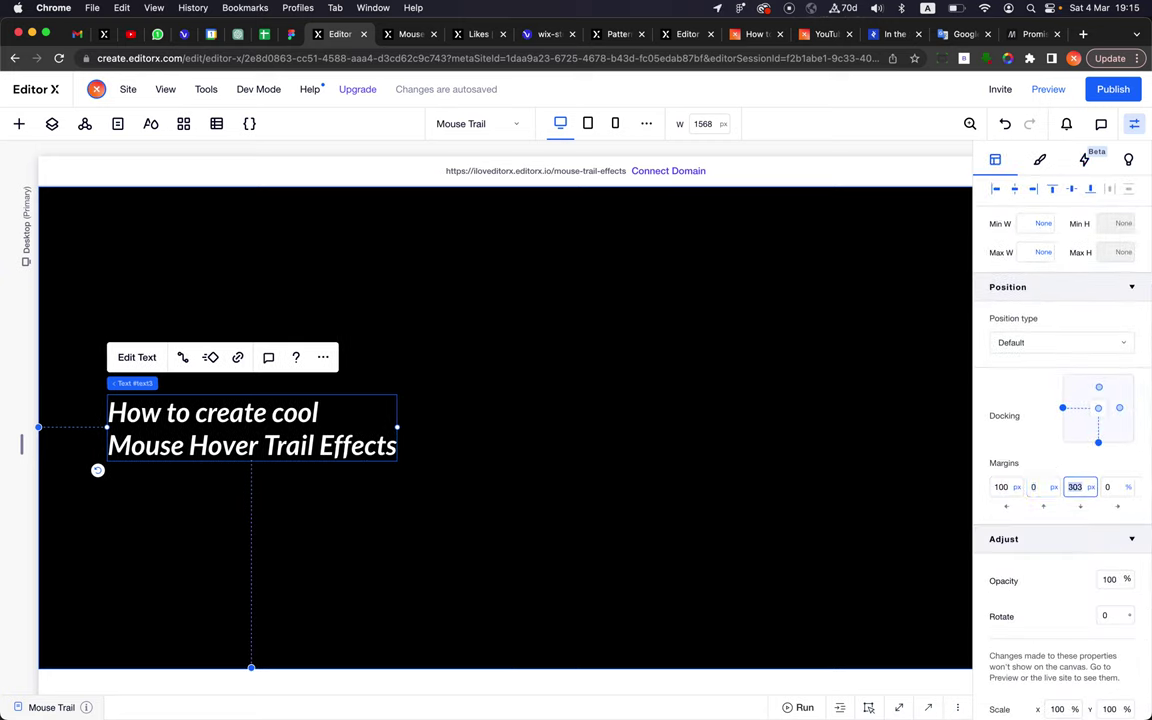
pyautogui.press('Tab')
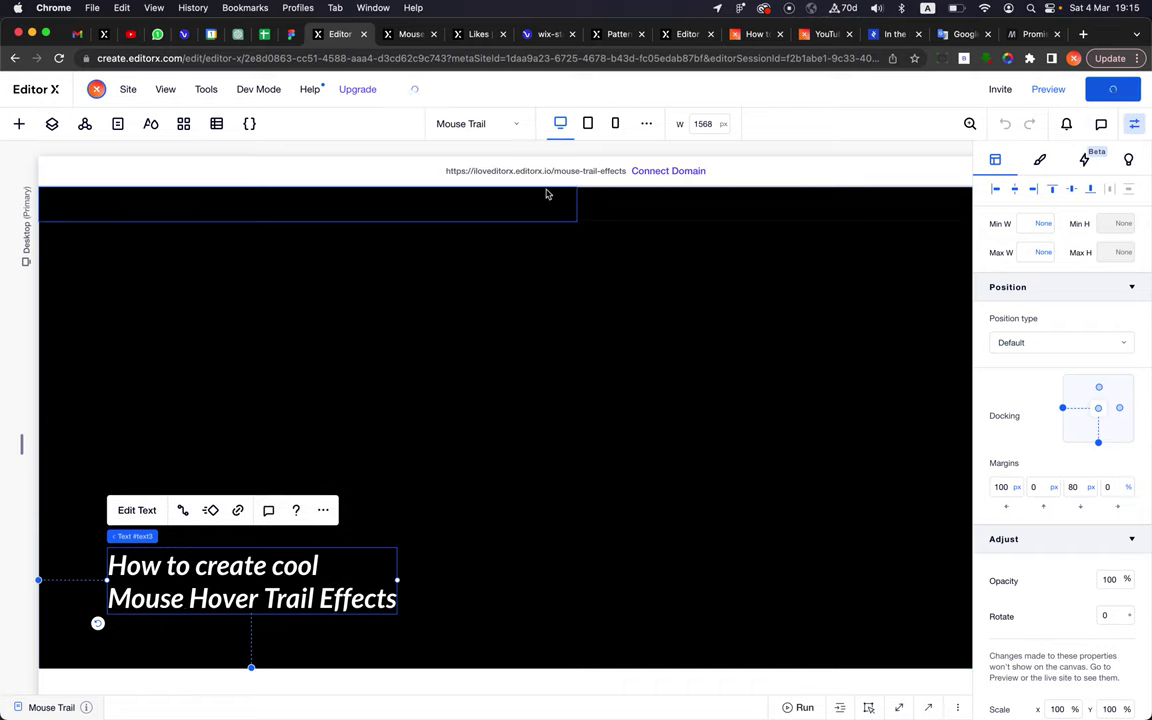
# - Check the heading's placement on the live page and try selecting its text
pyautogui.click(412, 36)
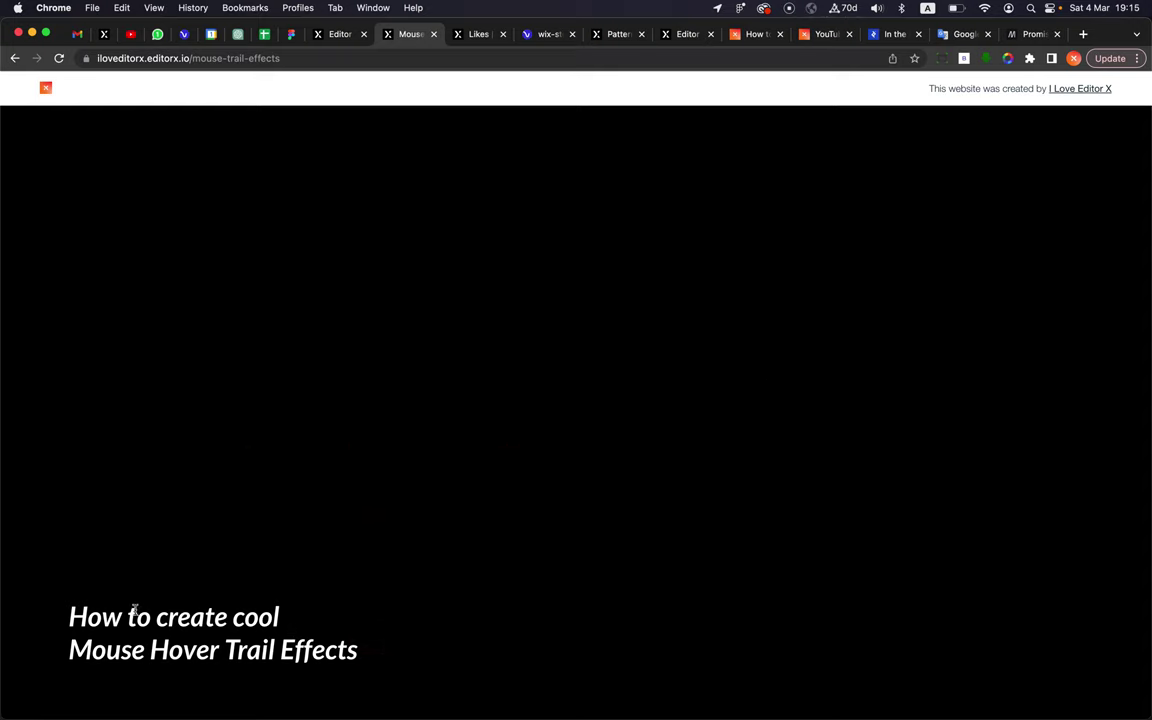
pyautogui.moveTo(284, 630); pyautogui.dragTo(342, 652)
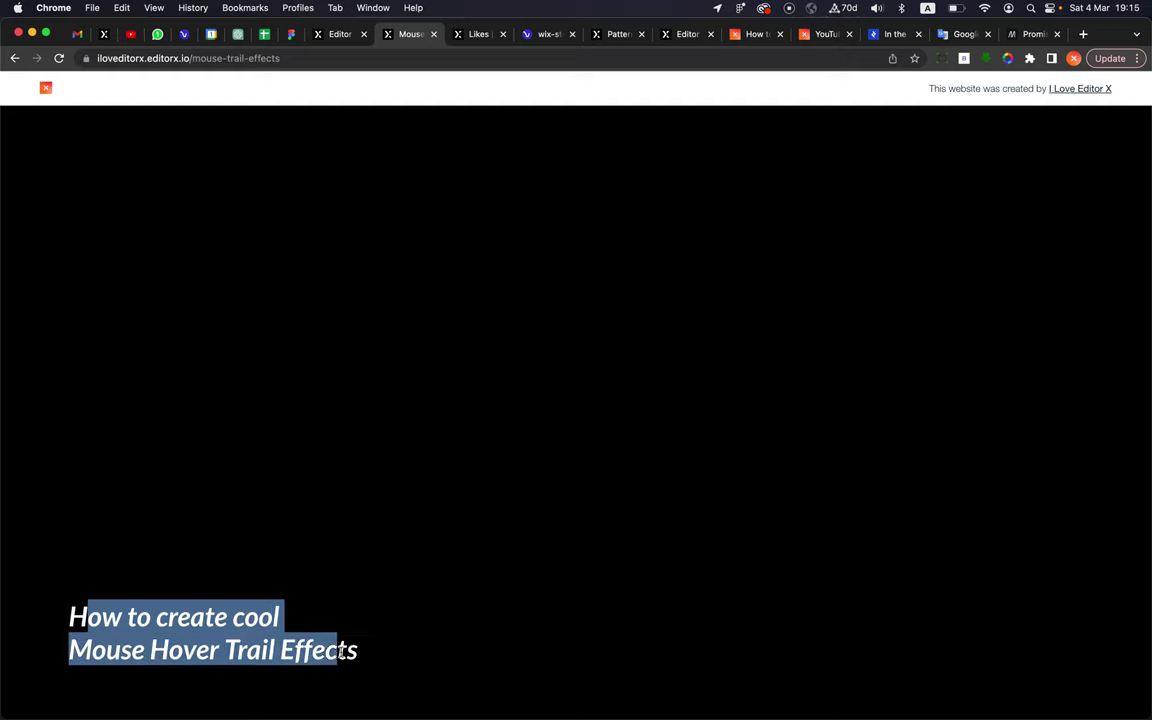
pyautogui.click(353, 651)
pyautogui.moveTo(122, 625); pyautogui.dragTo(88, 556)
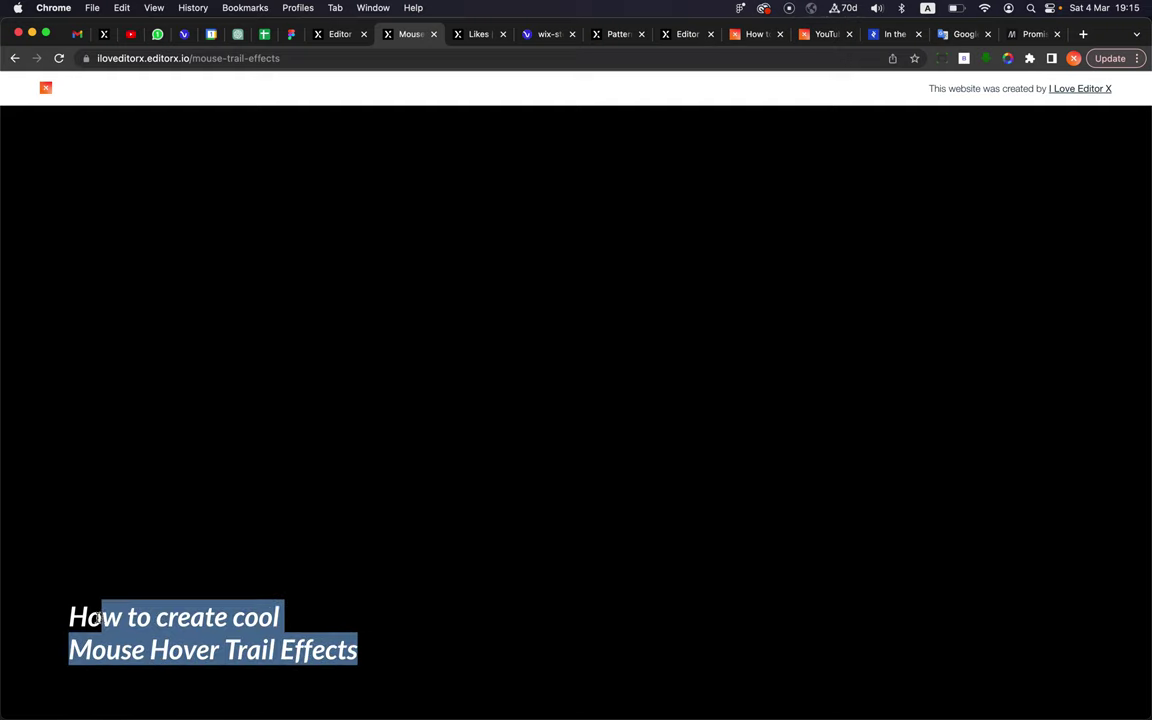
# - Send the heading behind the Repeater Wrapper in the editor, republish and test the trail on the reloaded live page
pyautogui.hotkey('ctrl', 'shift', 'Tab')
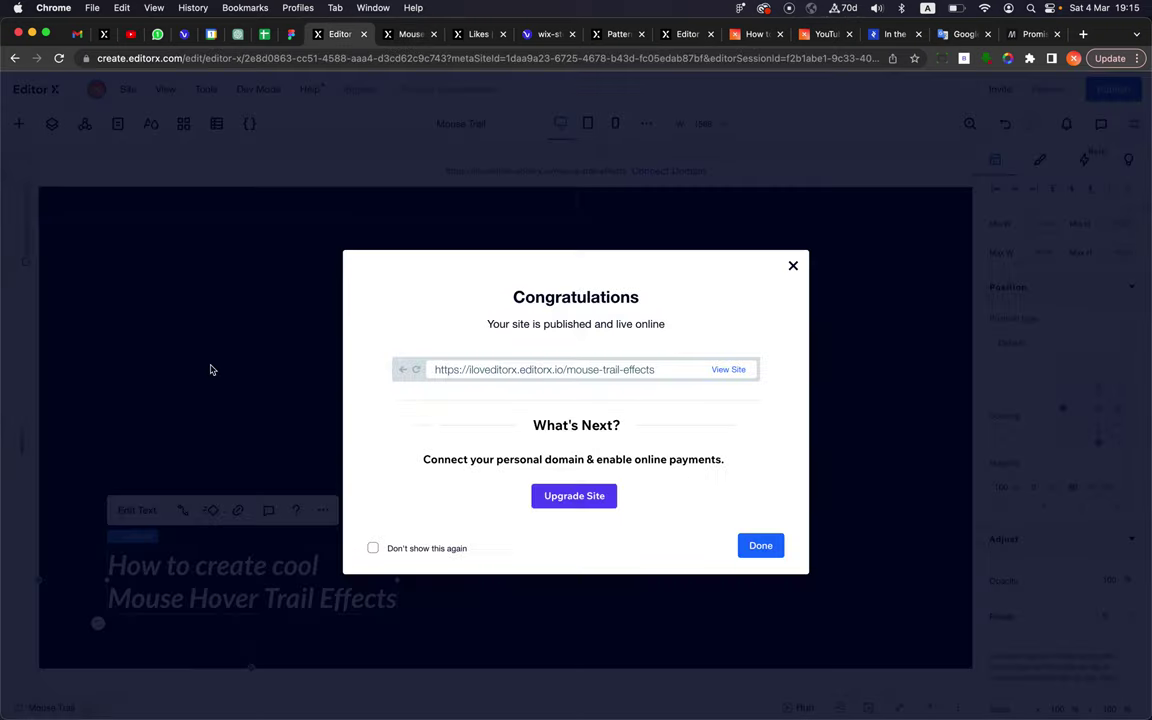
pyautogui.click(267, 590)
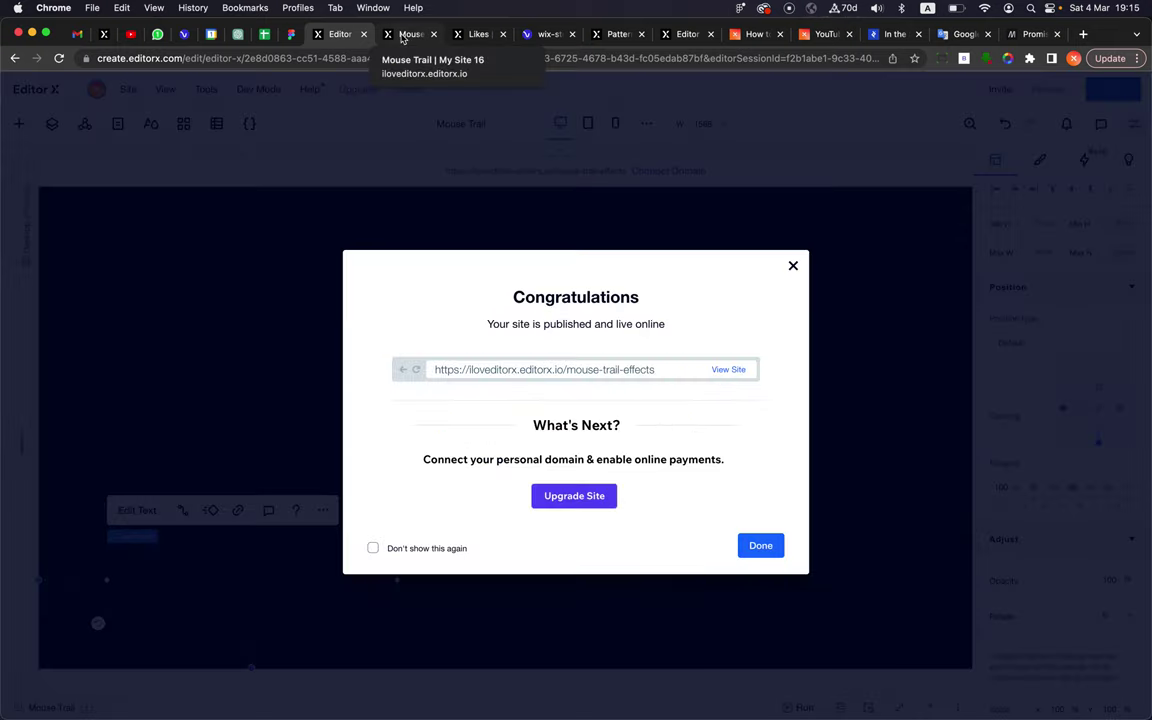
pyautogui.click(408, 34)
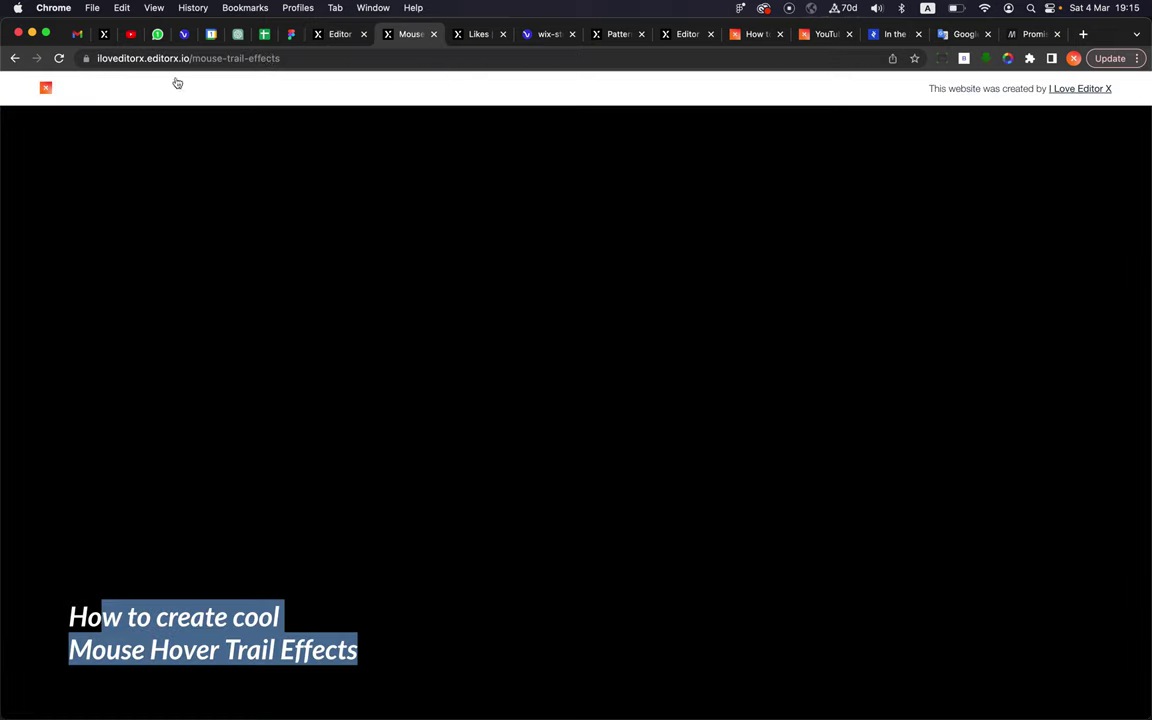
pyautogui.click(59, 58)
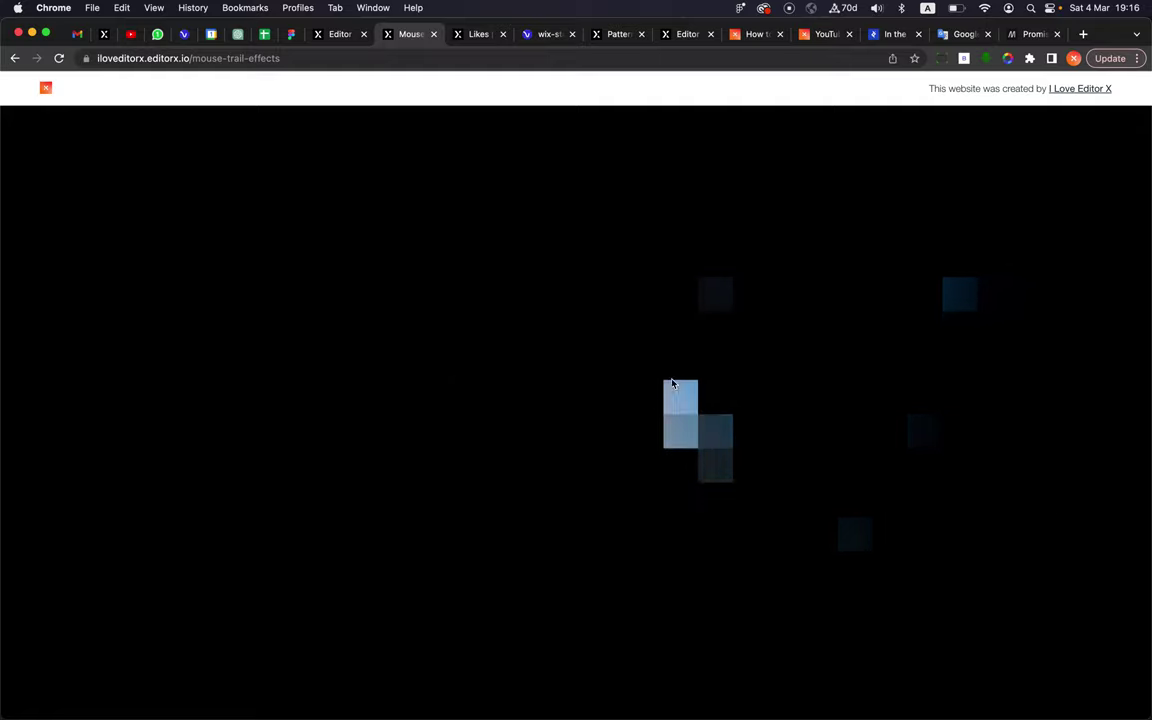
# - Review the page's repeater code and section layout in the editor, and view the trail on the live page again
pyautogui.click(333, 40)
pyautogui.click(250, 455)
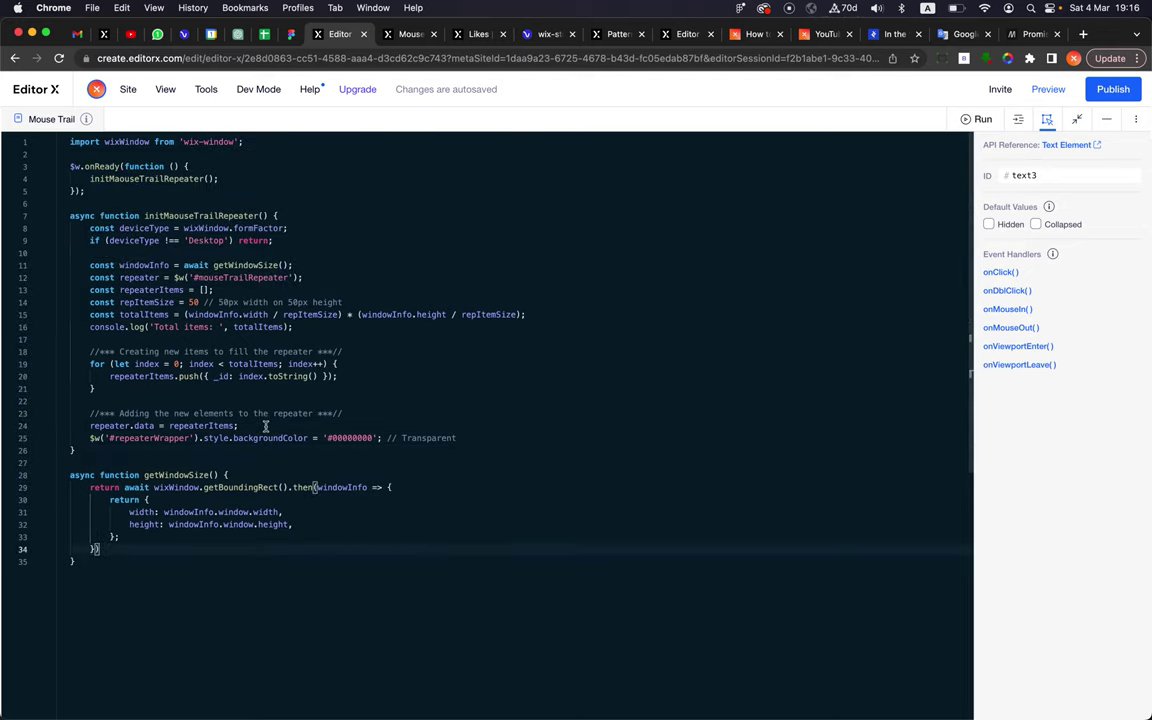
pyautogui.click(1107, 122)
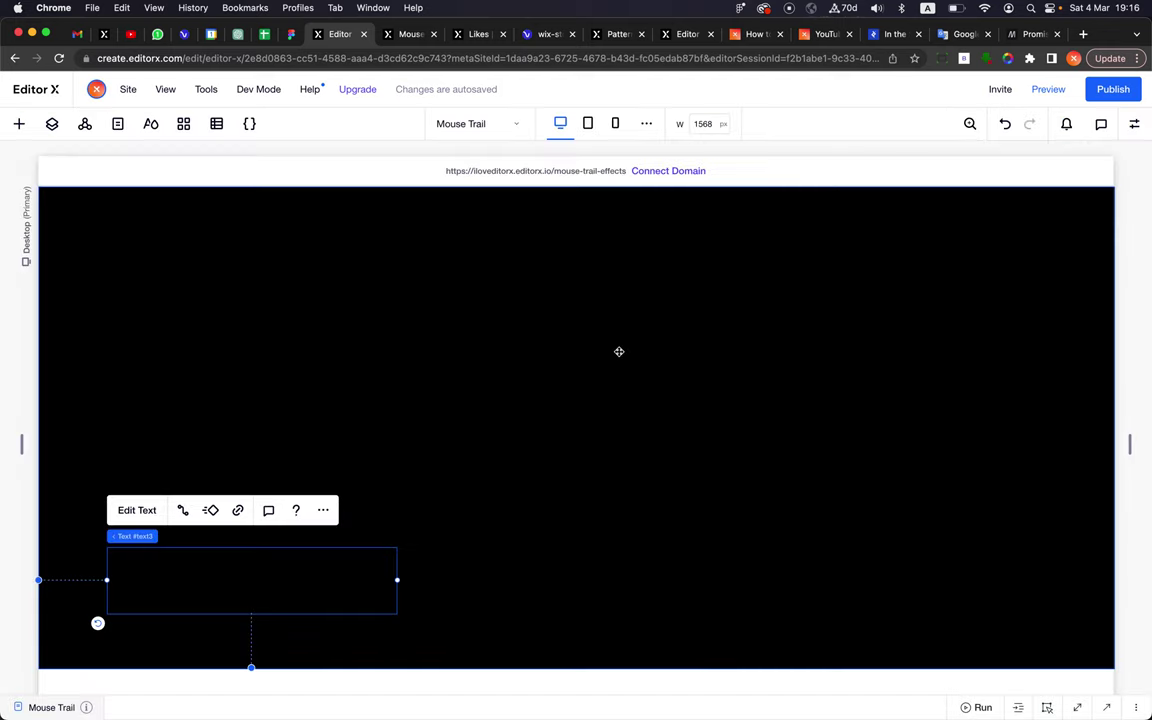
pyautogui.scroll(-5, 581, 471)
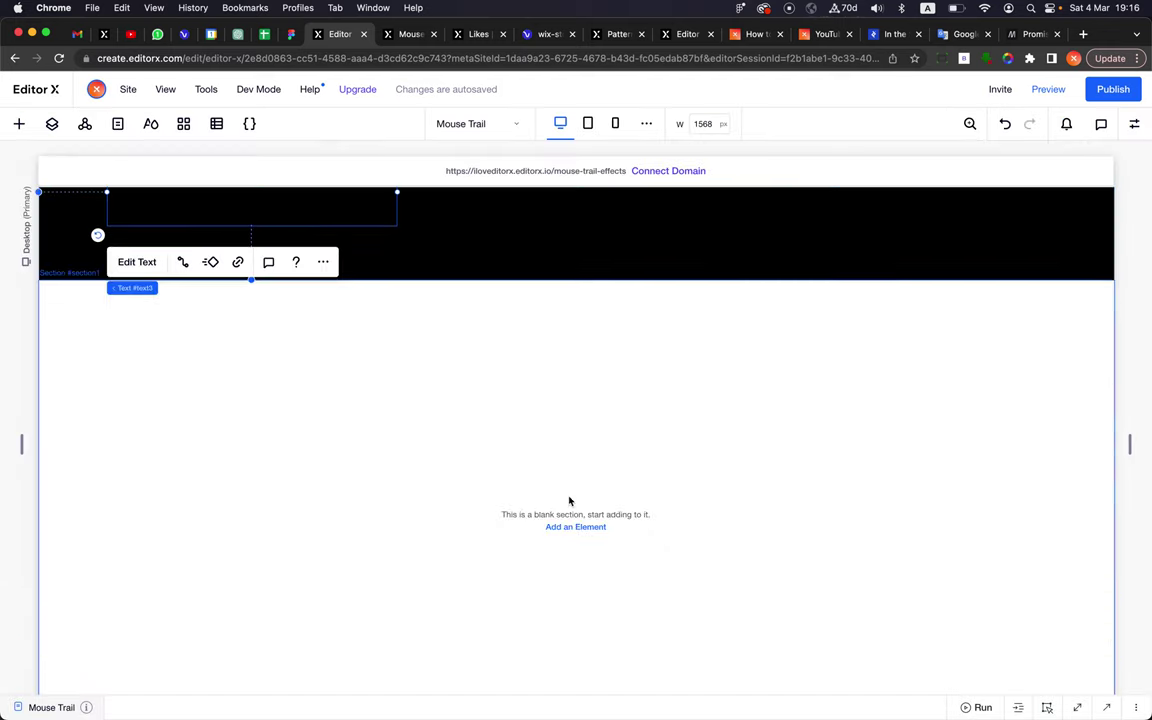
pyautogui.scroll(5, 570, 500)
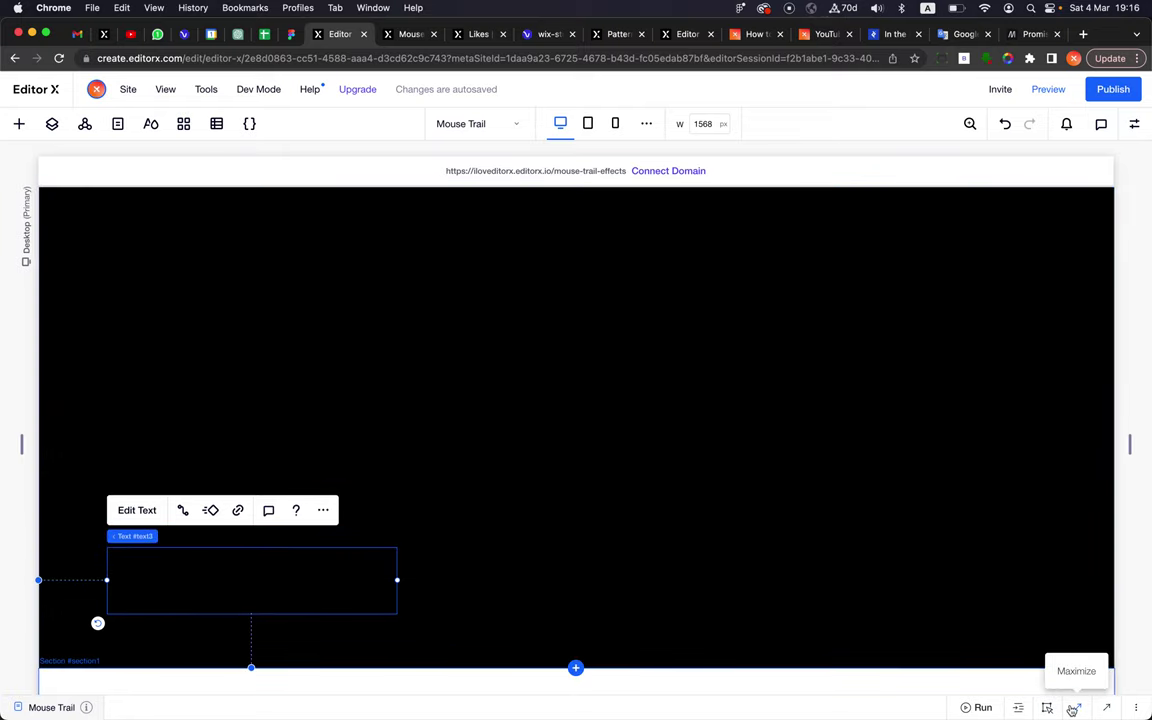
pyautogui.click(1077, 708)
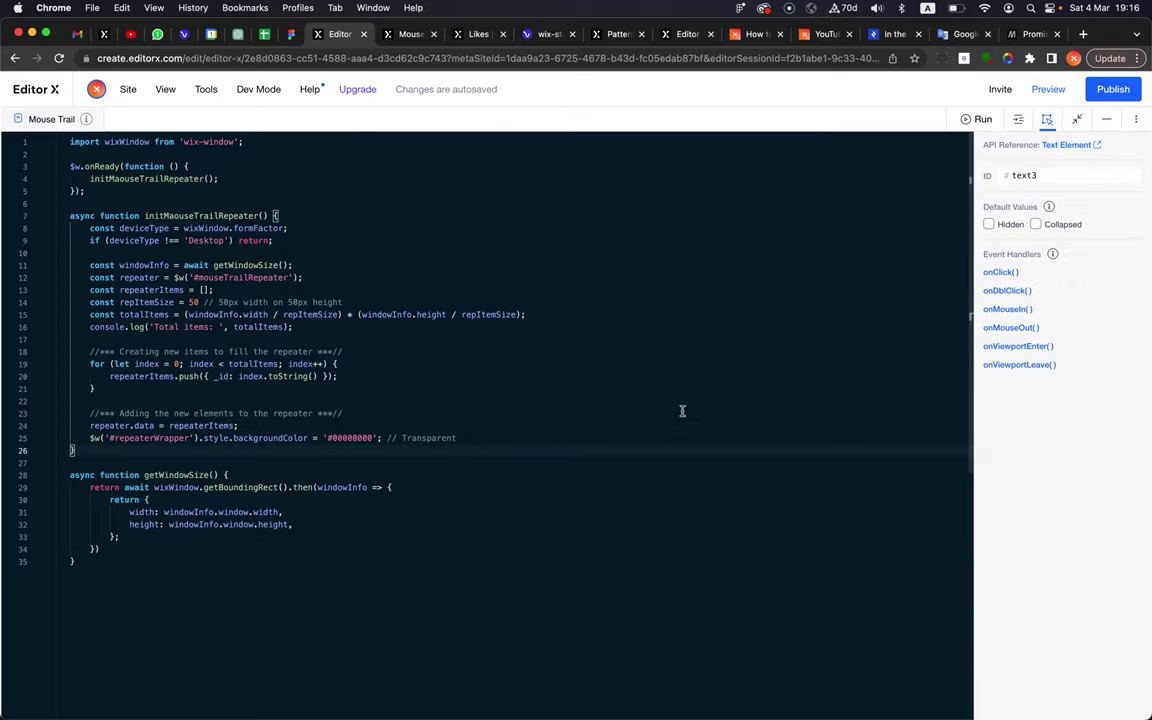
pyautogui.click(1108, 120)
pyautogui.click(408, 35)
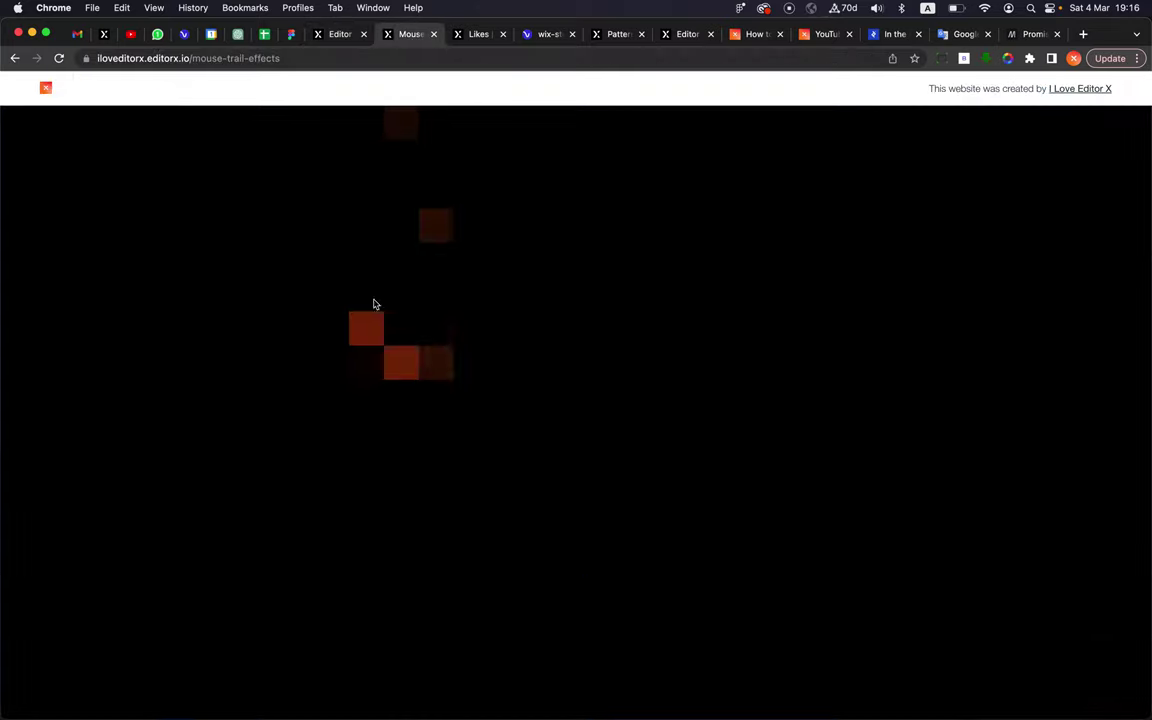